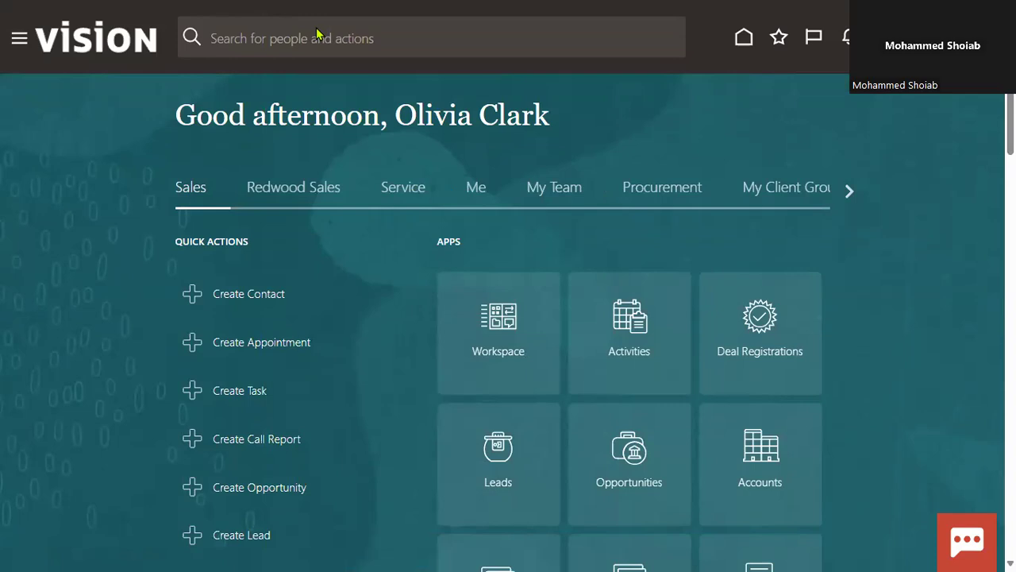
# Open the Setup and Maintenance work area and switch the setup offering to Financials
pyautogui.click(957, 36)
pyautogui.click(732, 284)
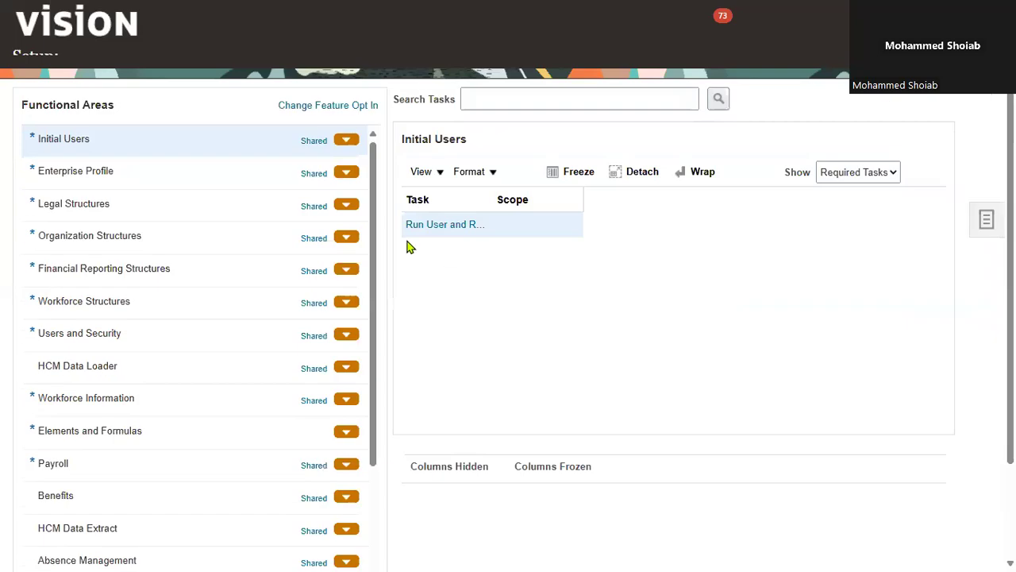
pyautogui.click(243, 63)
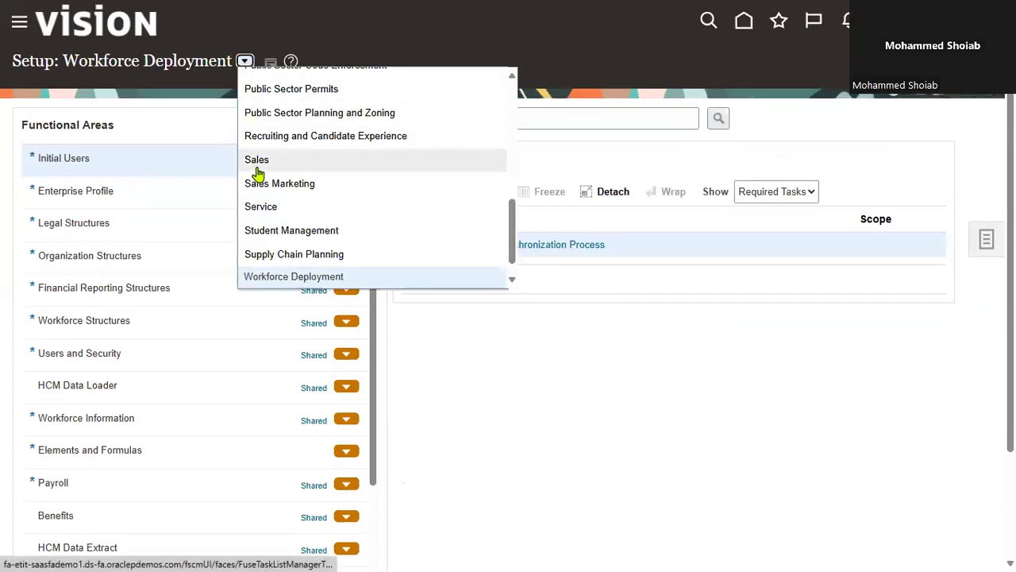
pyautogui.scroll(-1, 286, 220)
pyautogui.scroll(5, 287, 221)
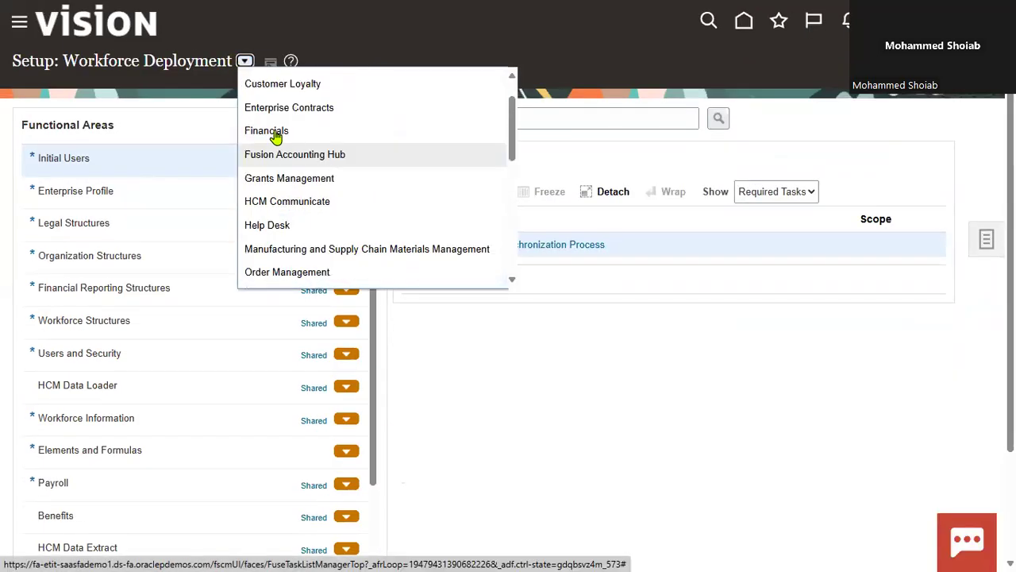
pyautogui.click(276, 133)
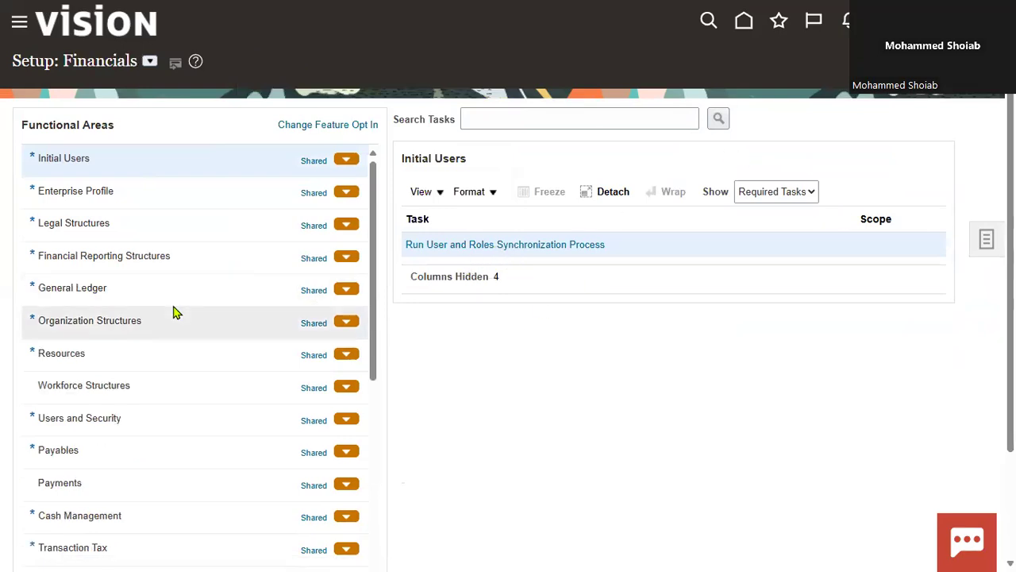
# Open the Manage Primary Ledgers task of the General Ledger functional area and filter the primary ledgers by NAVEE
pyautogui.click(304, 291)
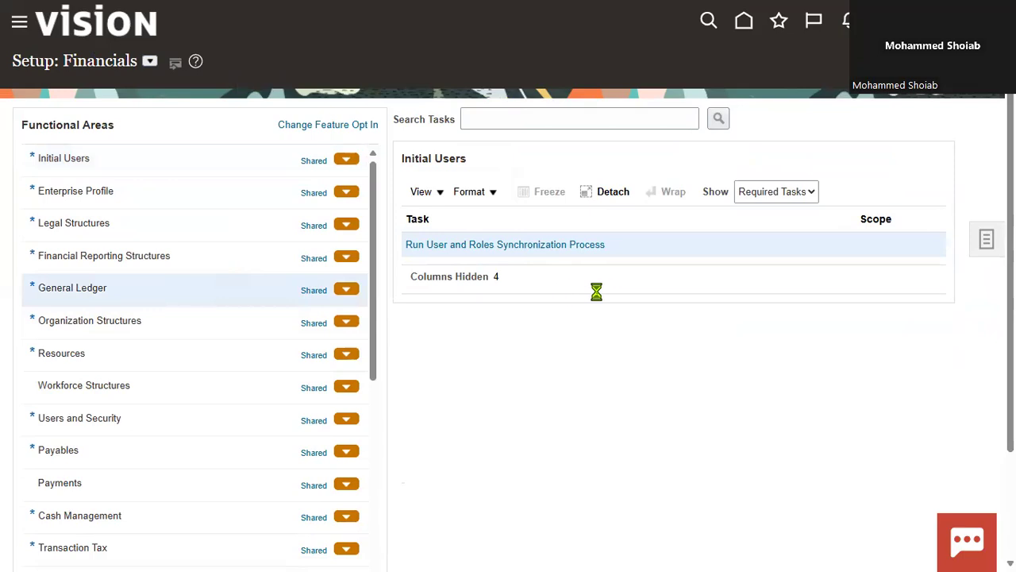
pyautogui.click(462, 245)
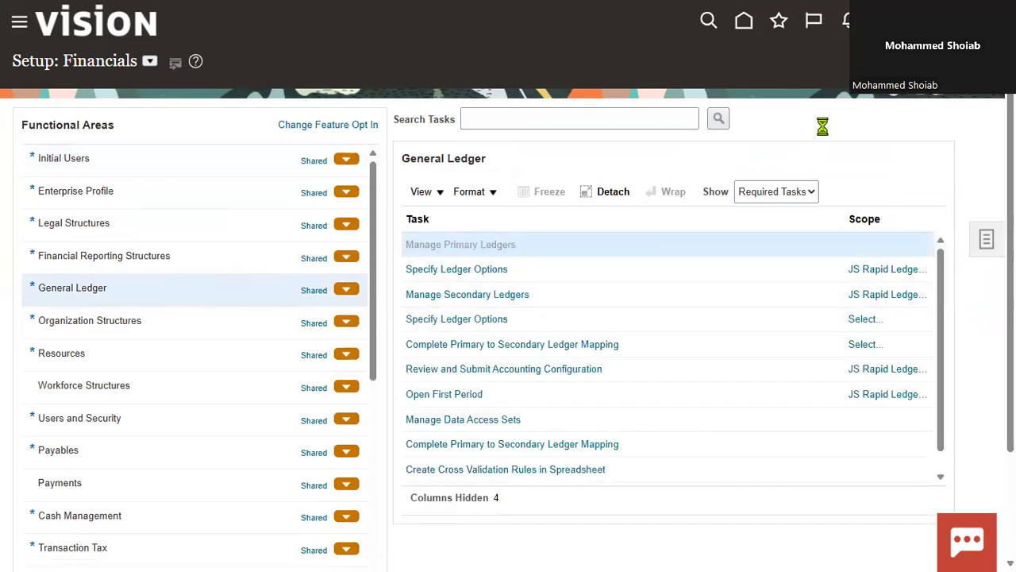
pyautogui.click(144, 150)
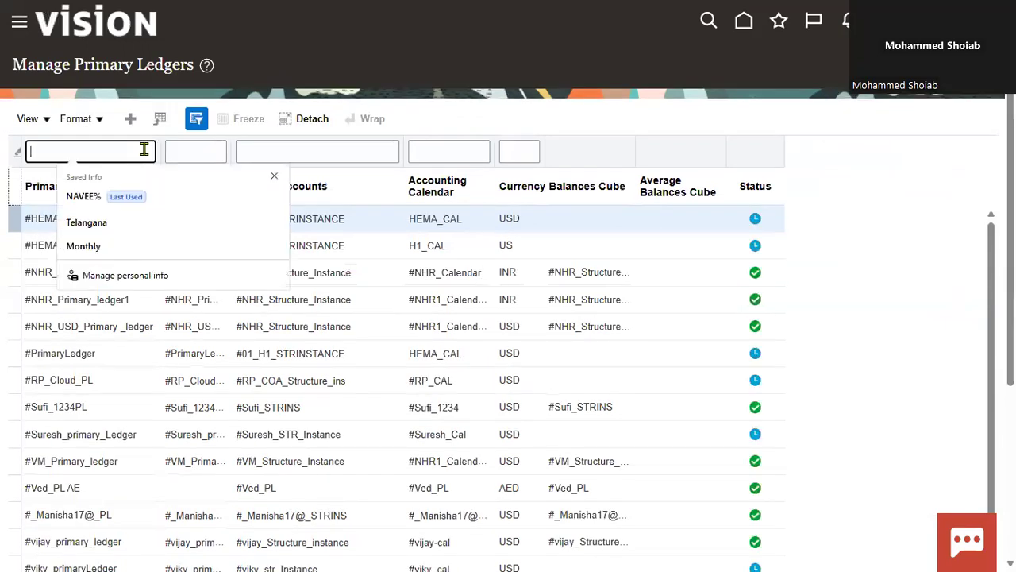
pyautogui.write('NAVEE')
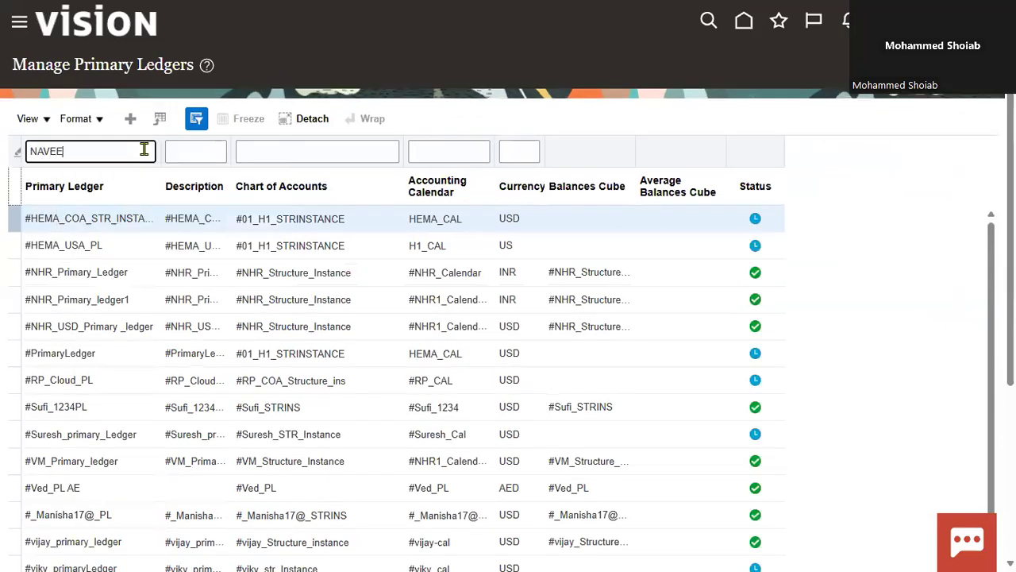
pyautogui.press('Return')
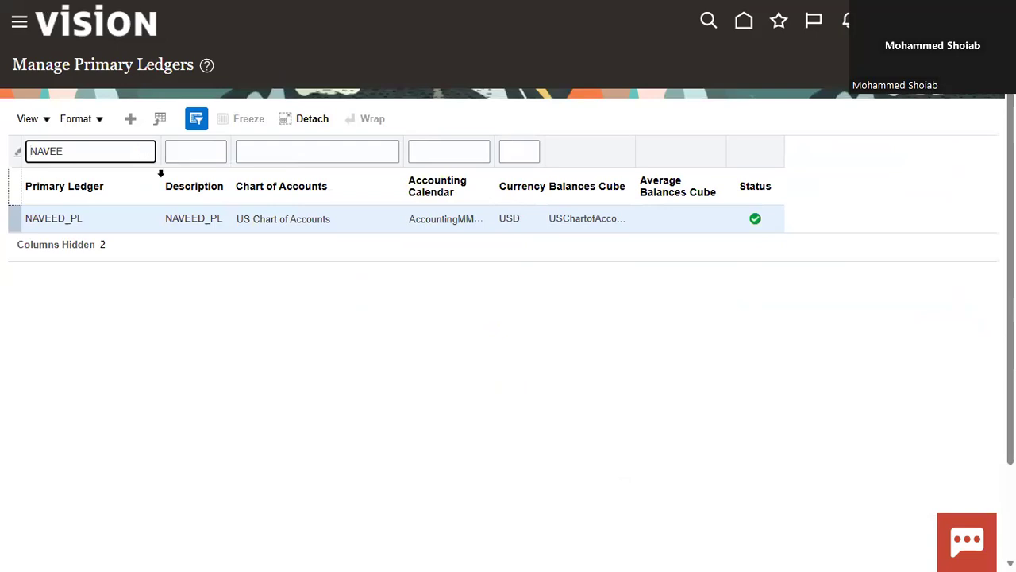
pyautogui.moveTo(755, 227)
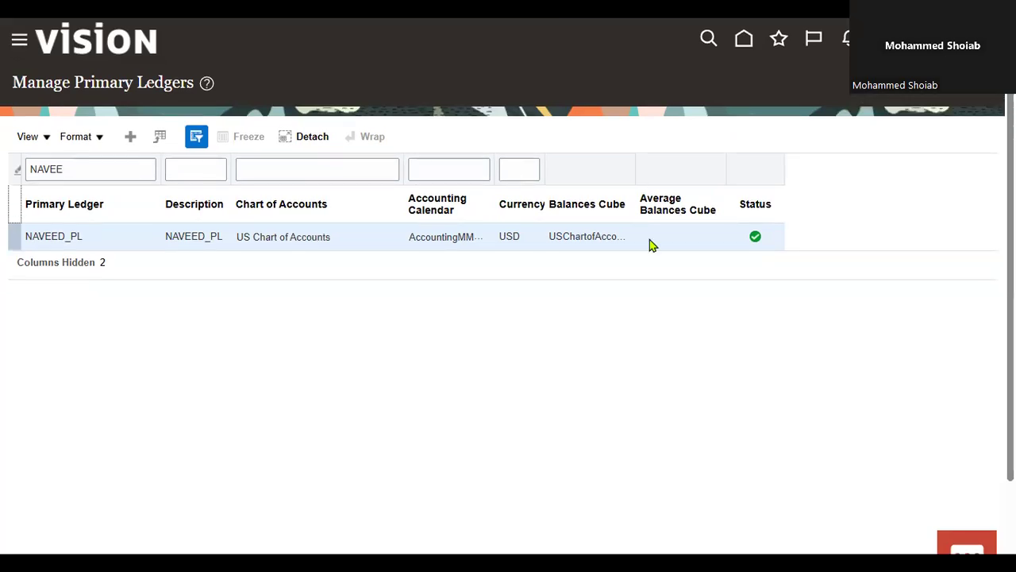
pyautogui.click(755, 235)
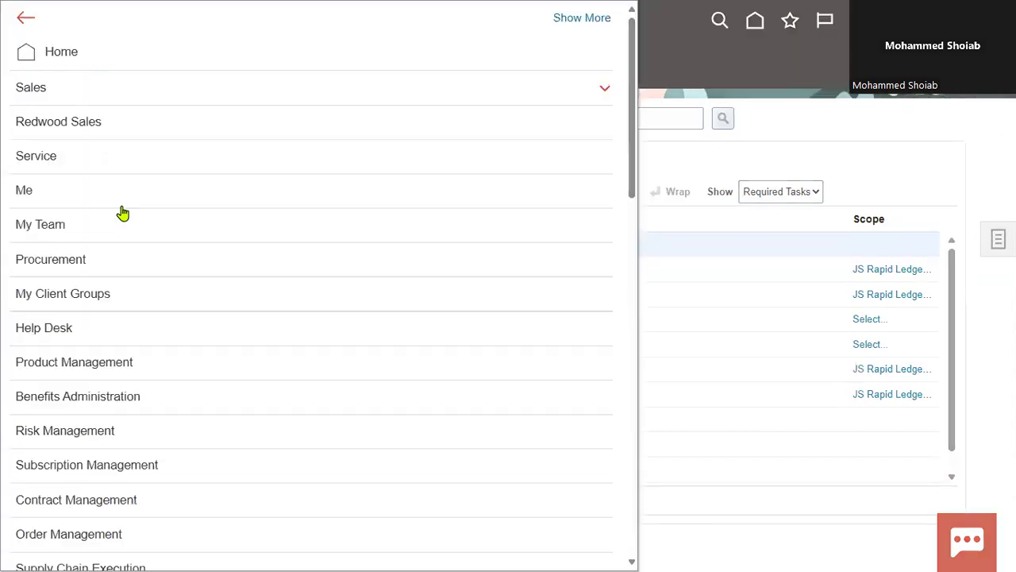
# Open the Security Console and go to its user accounts page
pyautogui.scroll(-7, 274, 325)
pyautogui.scroll(-1, 274, 343)
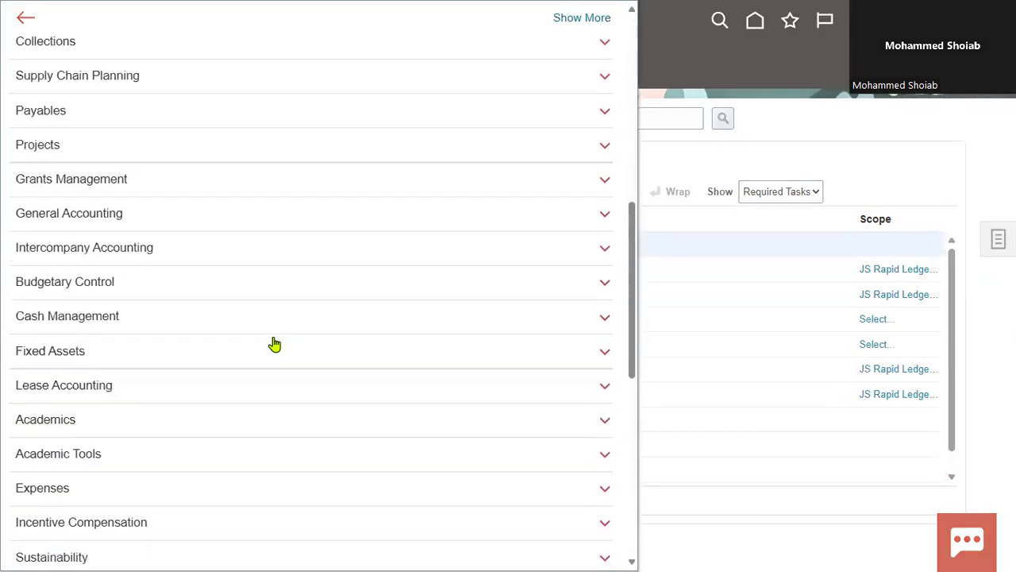
pyautogui.scroll(-4, 274, 343)
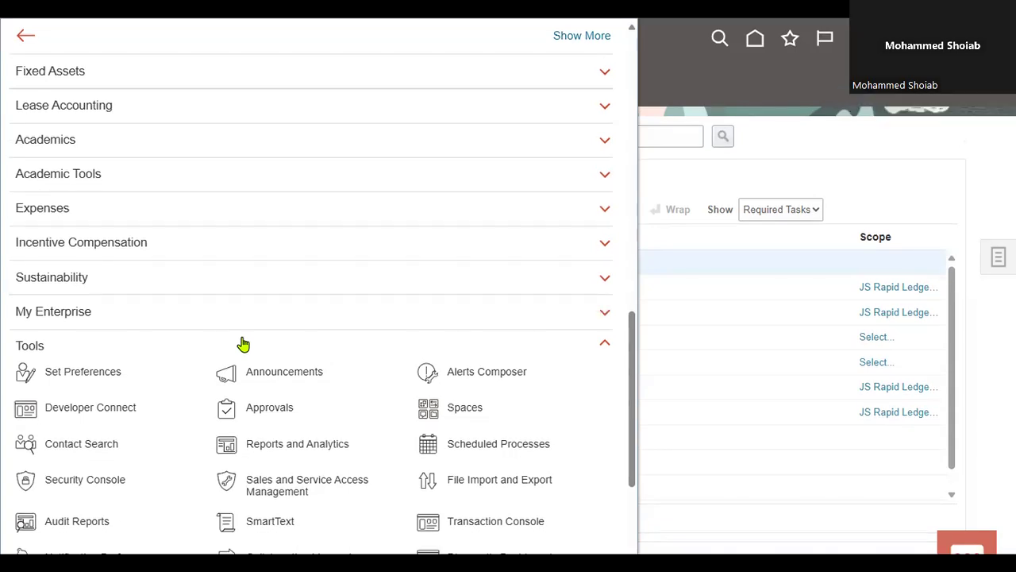
pyautogui.scroll(-3, 301, 302)
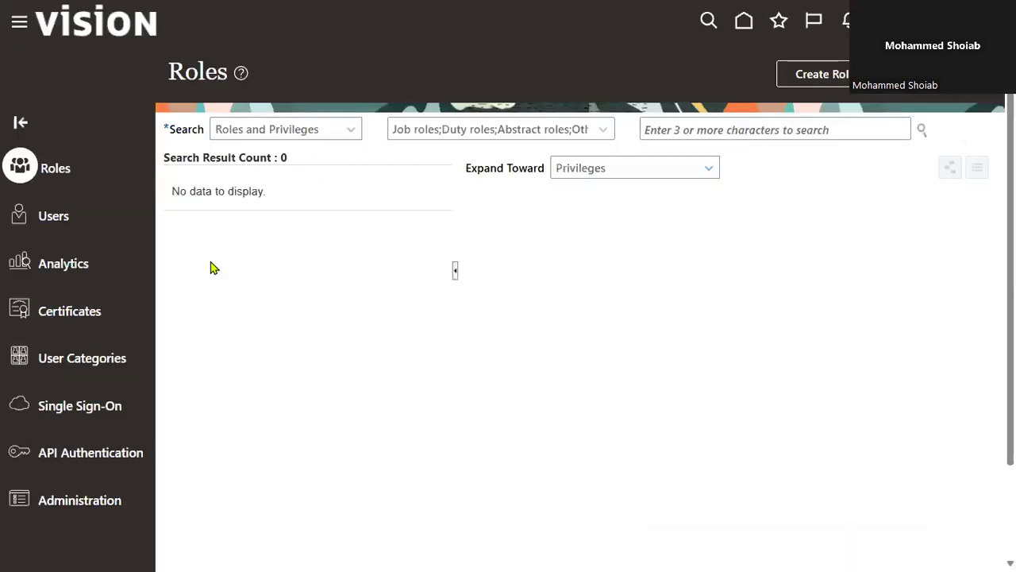
pyautogui.click(62, 218)
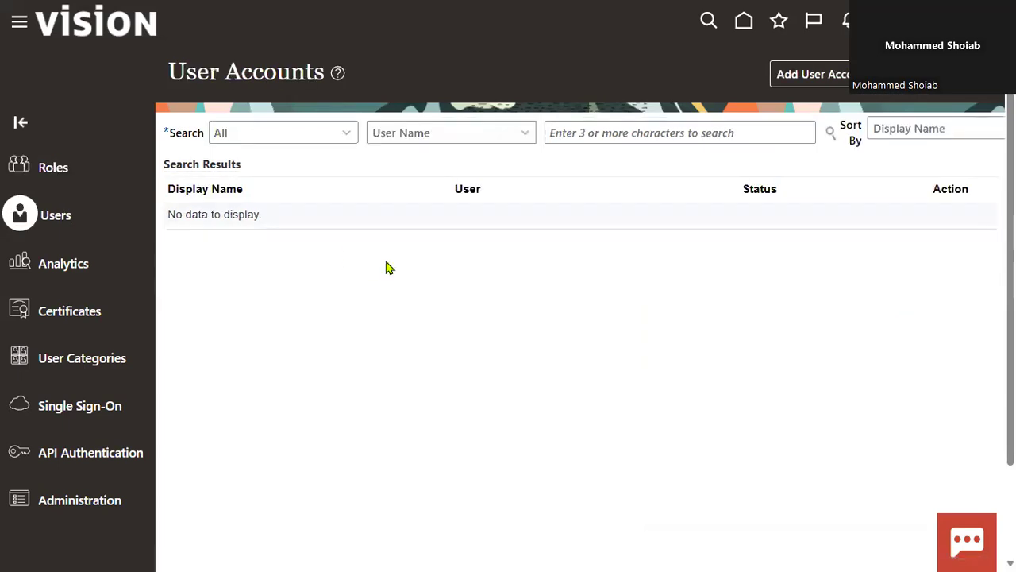
pyautogui.click(611, 132)
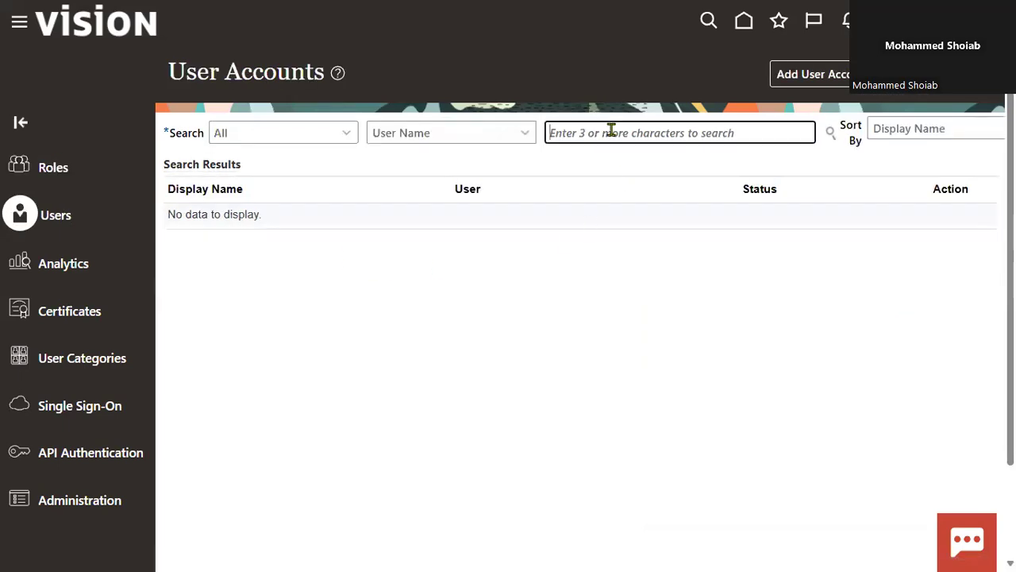
pyautogui.click(796, 82)
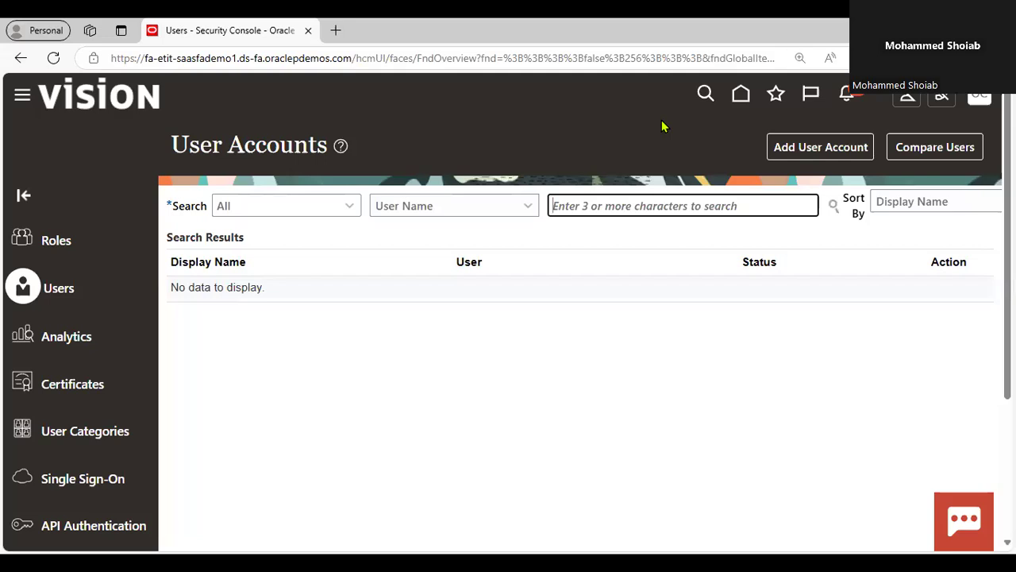
# Return to the home page in full-screen view and copy the signed-in user's display name from the greeting
pyautogui.press('F11')
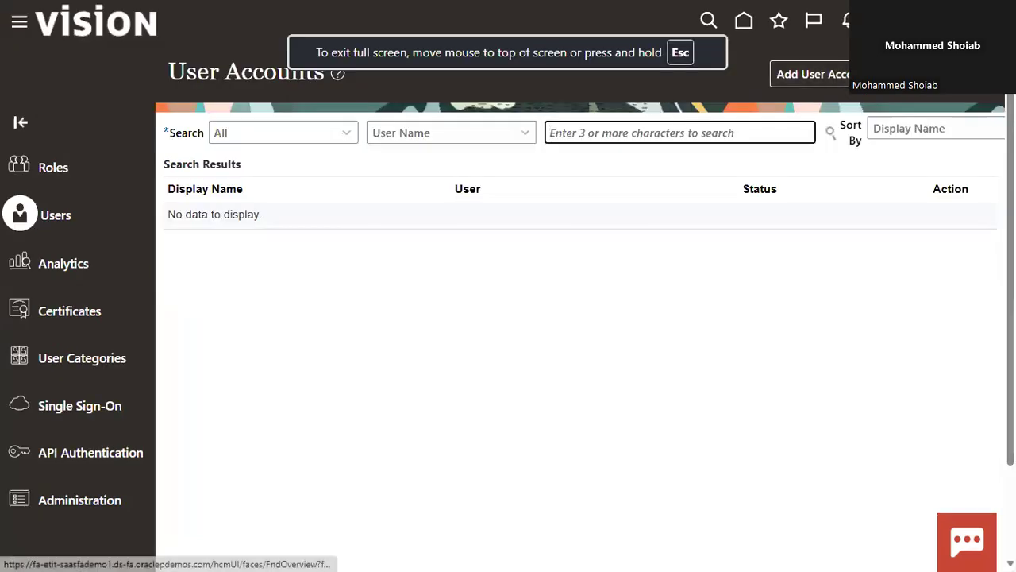
pyautogui.click(787, 215)
pyautogui.click(744, 34)
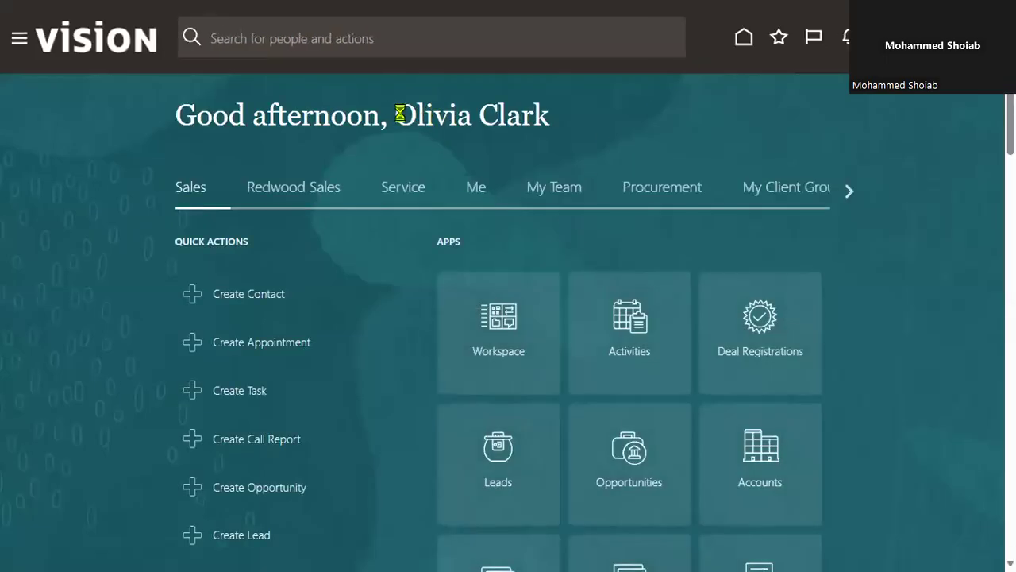
pyautogui.moveTo(397, 114); pyautogui.dragTo(544, 112)
pyautogui.hotkey('ctrl', 'c')
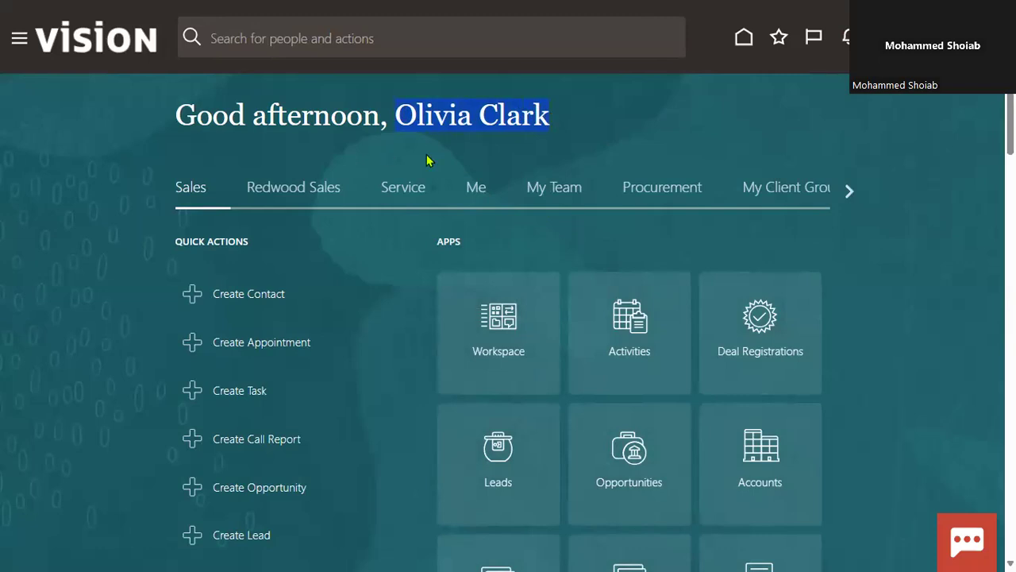
# Reopen the Security Console from the home page and show its user accounts
pyautogui.click(19, 38)
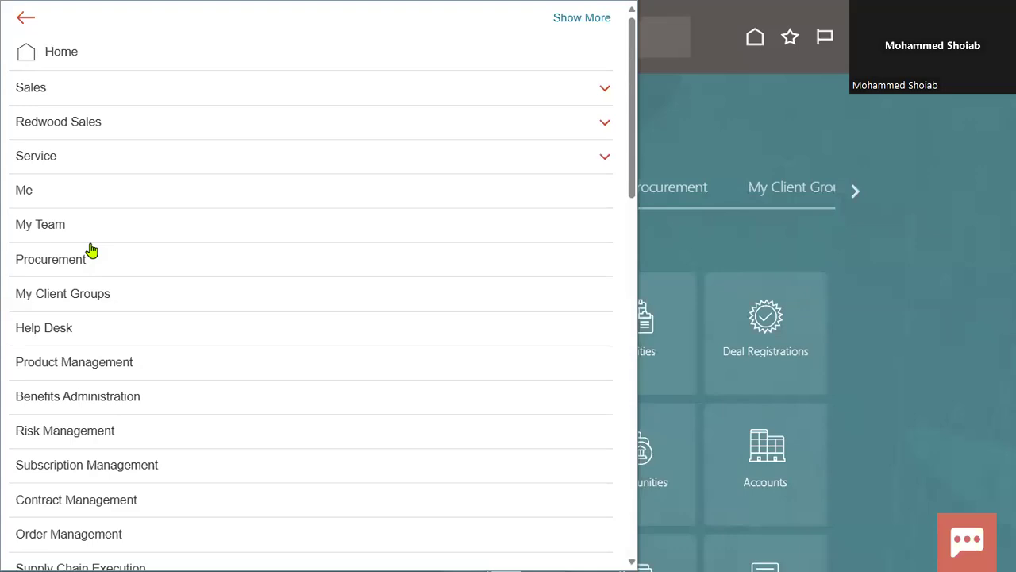
pyautogui.scroll(-8, 211, 299)
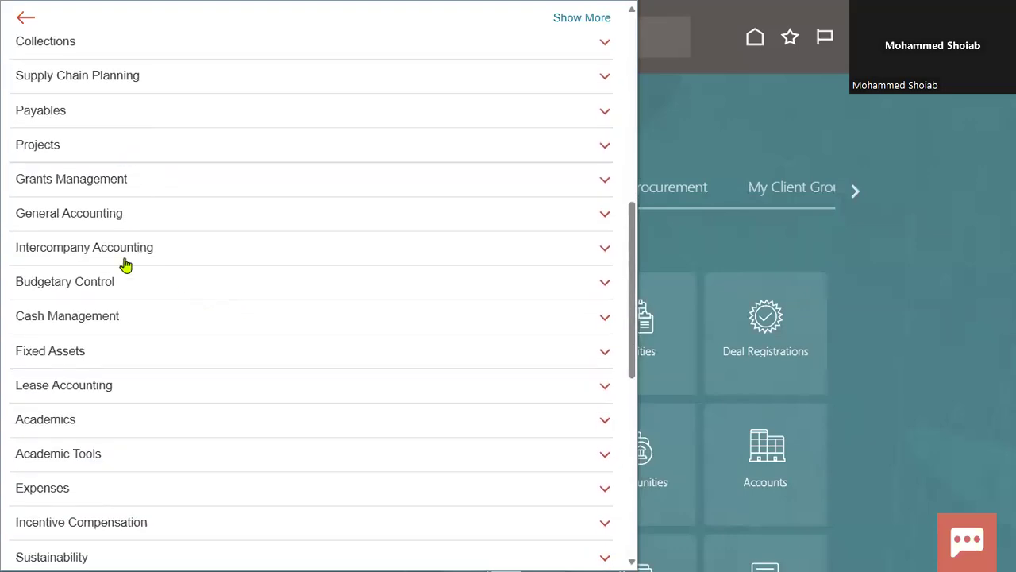
pyautogui.scroll(-3, 136, 320)
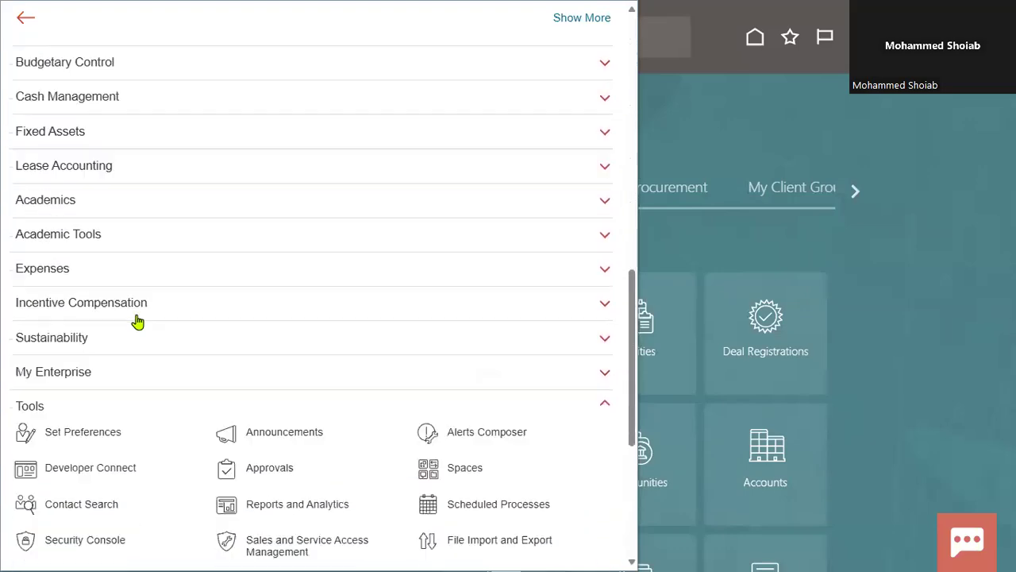
pyautogui.scroll(-4, 246, 363)
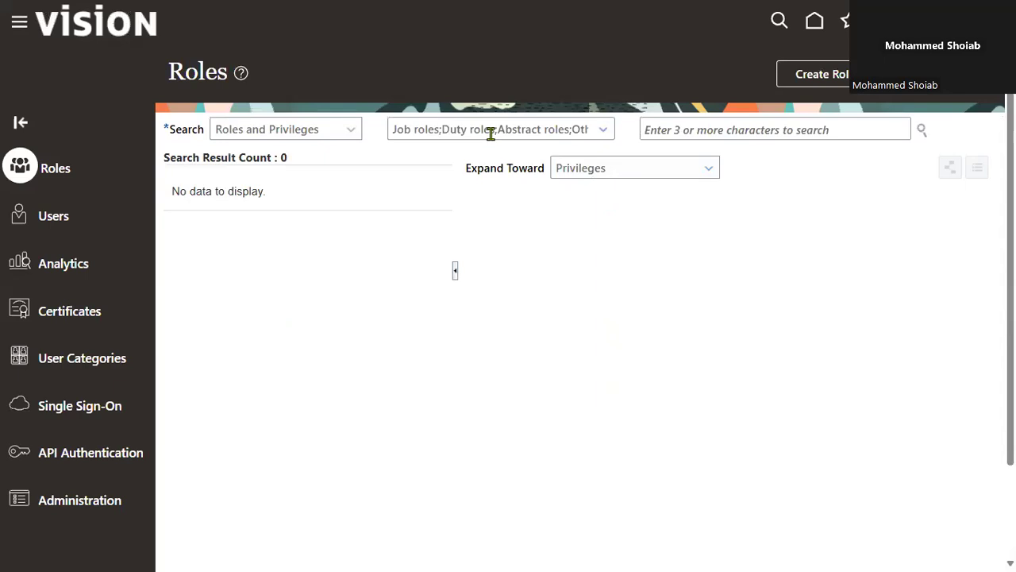
pyautogui.click(39, 222)
# Search the user accounts by the signed-in user's first name, pasting the copied name and removing the last name
pyautogui.click(594, 133)
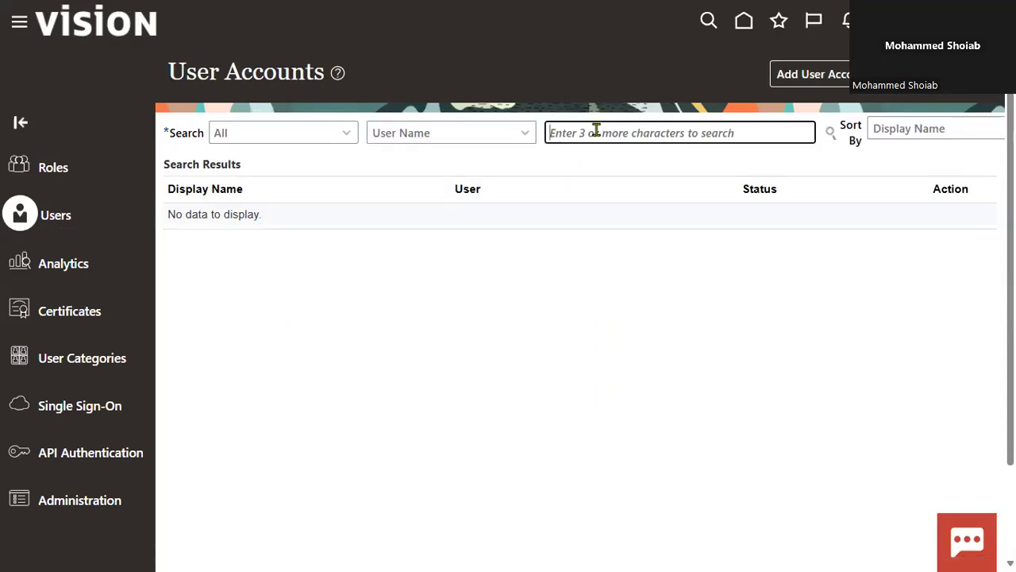
pyautogui.hotkey('ctrl', 'v')
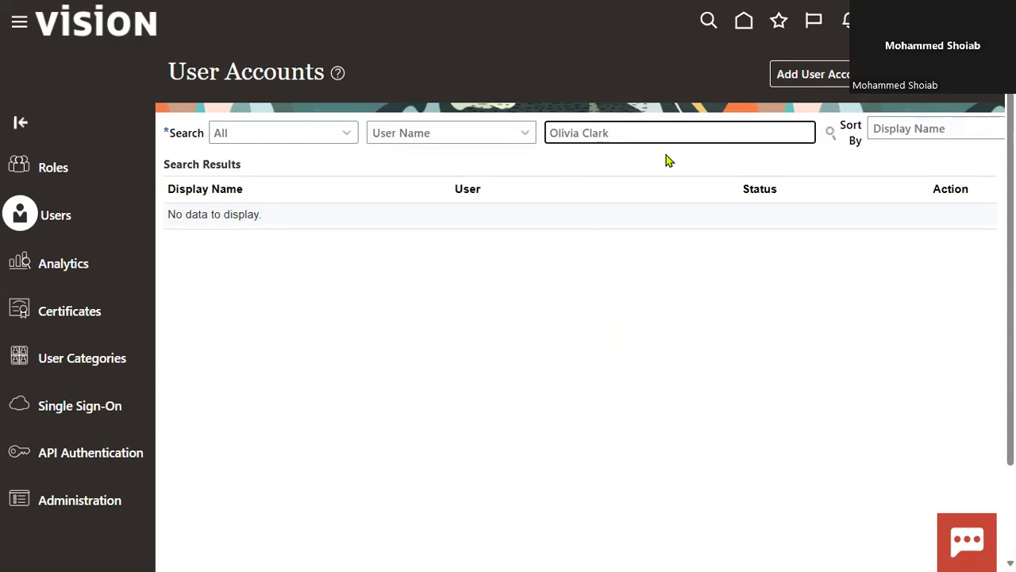
pyautogui.press('BackSpace')
pyautogui.press('BackSpace')
pyautogui.press('BackSpace')
pyautogui.press('BackSpace')
pyautogui.press('BackSpace')
pyautogui.press('Return')
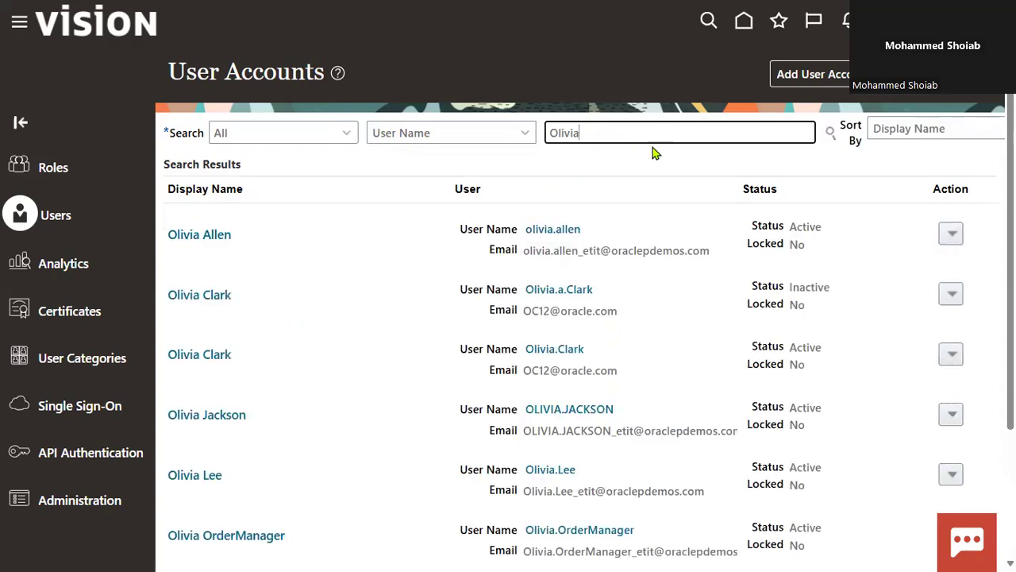
# Find the signed-in user's full name on the results page and open the active account for editing
pyautogui.hotkey('ctrl', 'f')
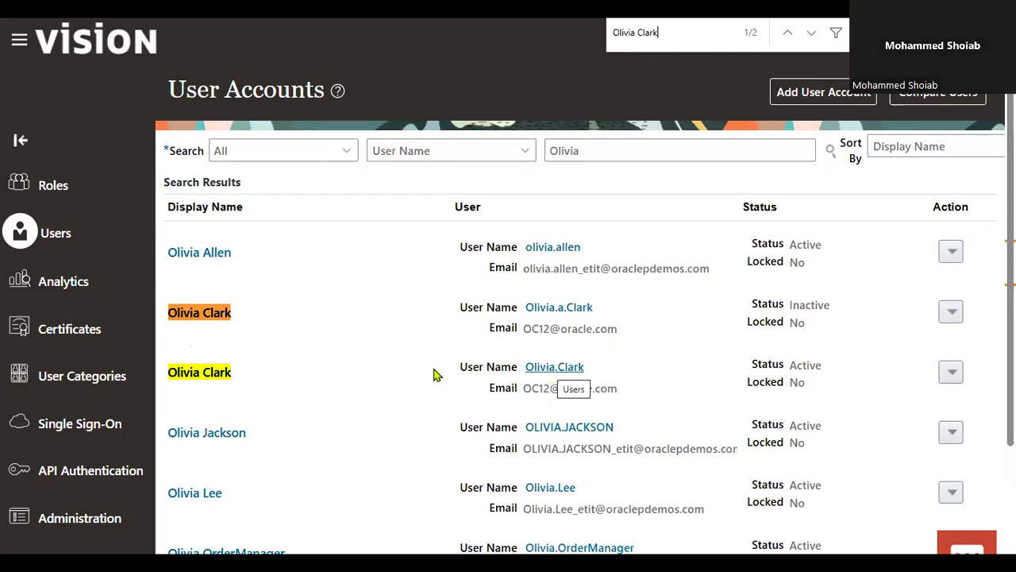
pyautogui.click(198, 375)
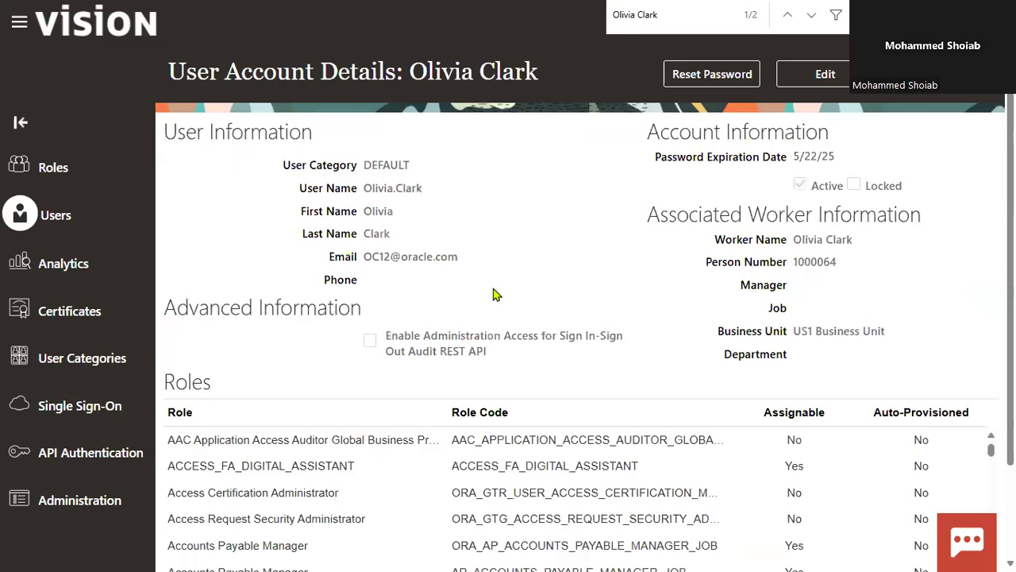
pyautogui.click(825, 75)
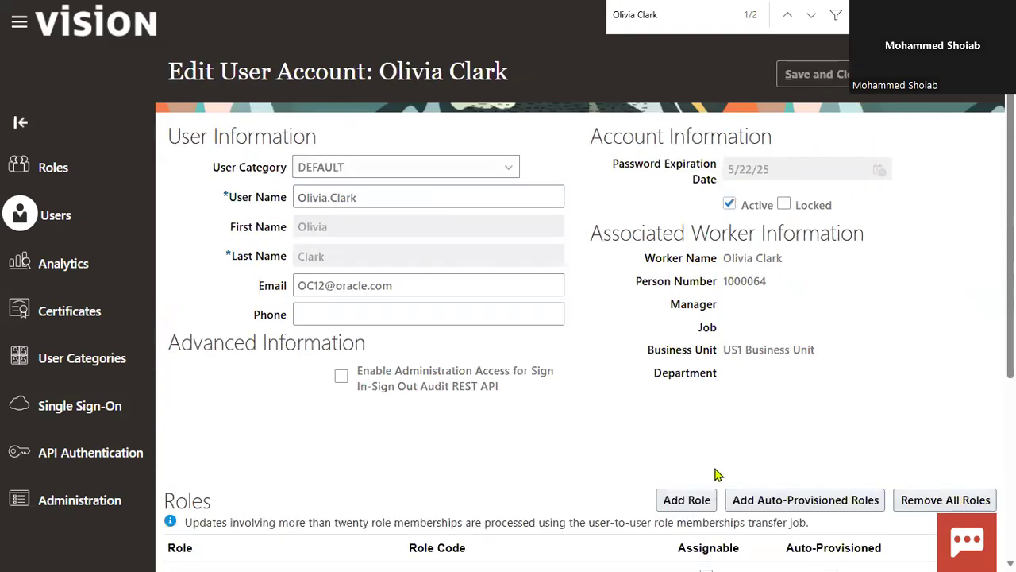
# Start adding a role to the account, search the roles for Genera and select General Accountant Copy
pyautogui.click(689, 500)
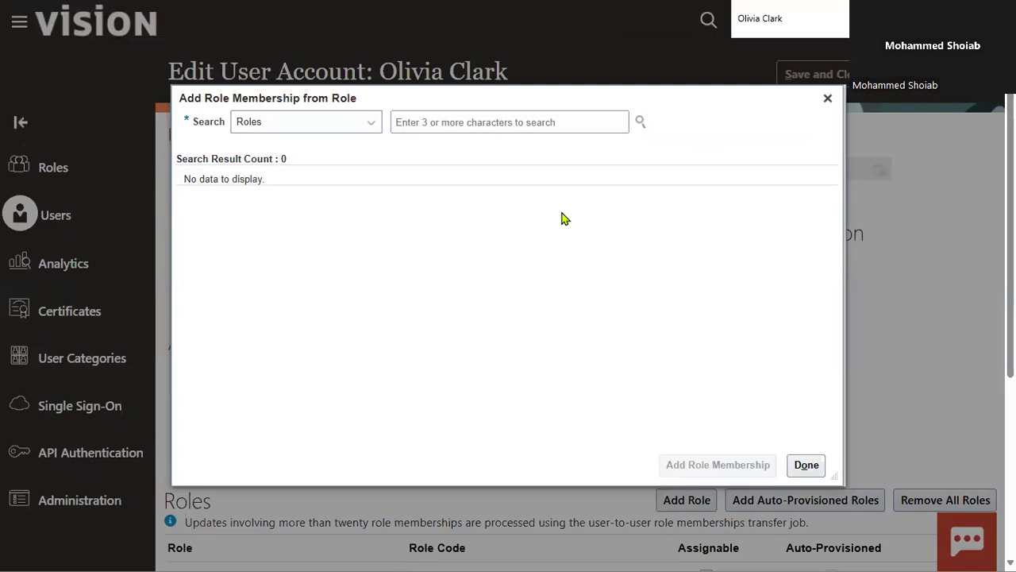
pyautogui.write('Genera')
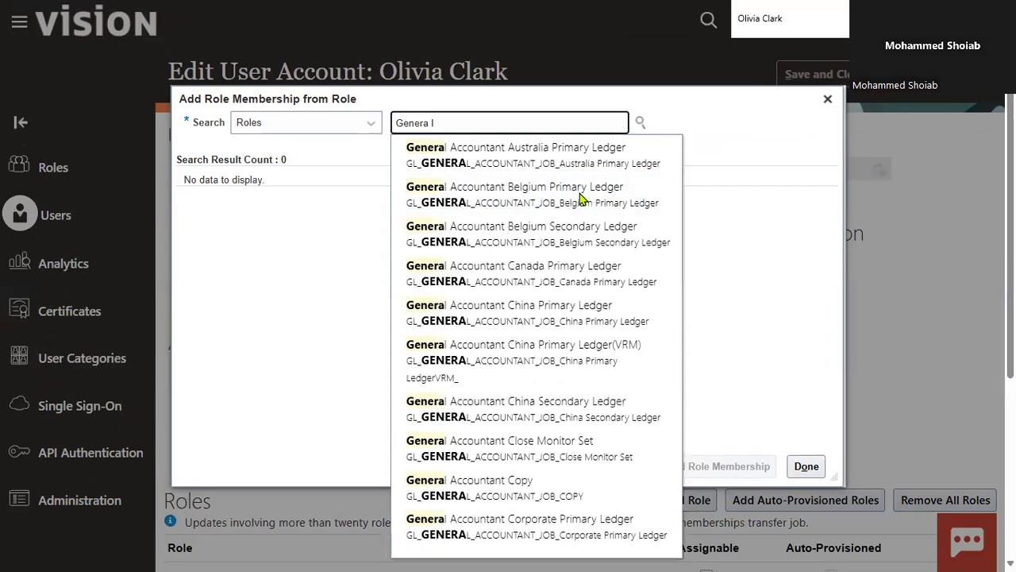
pyautogui.write(' acc')
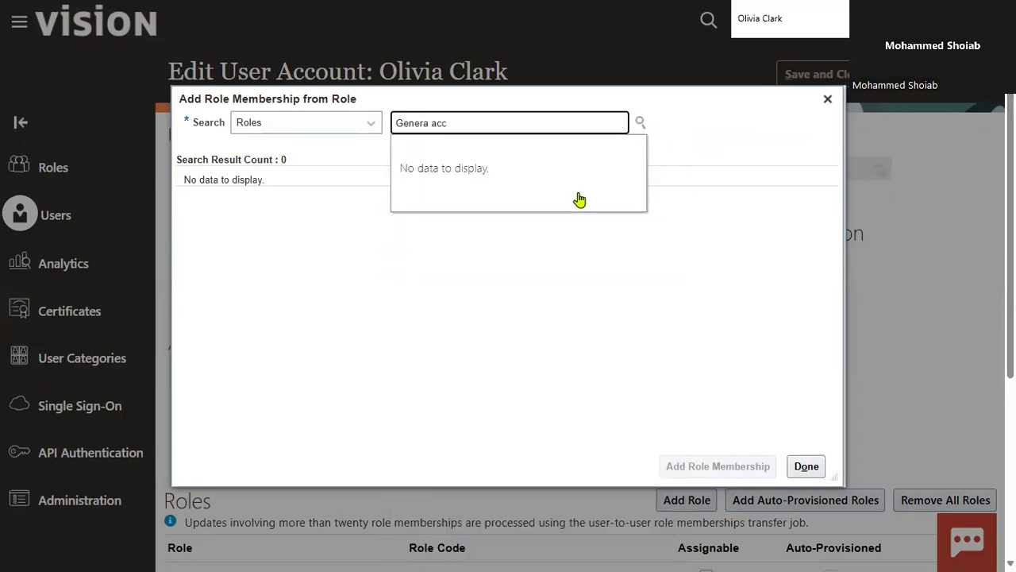
pyautogui.press('BackSpace')
pyautogui.press('BackSpace')
pyautogui.press('BackSpace')
pyautogui.press('BackSpace')
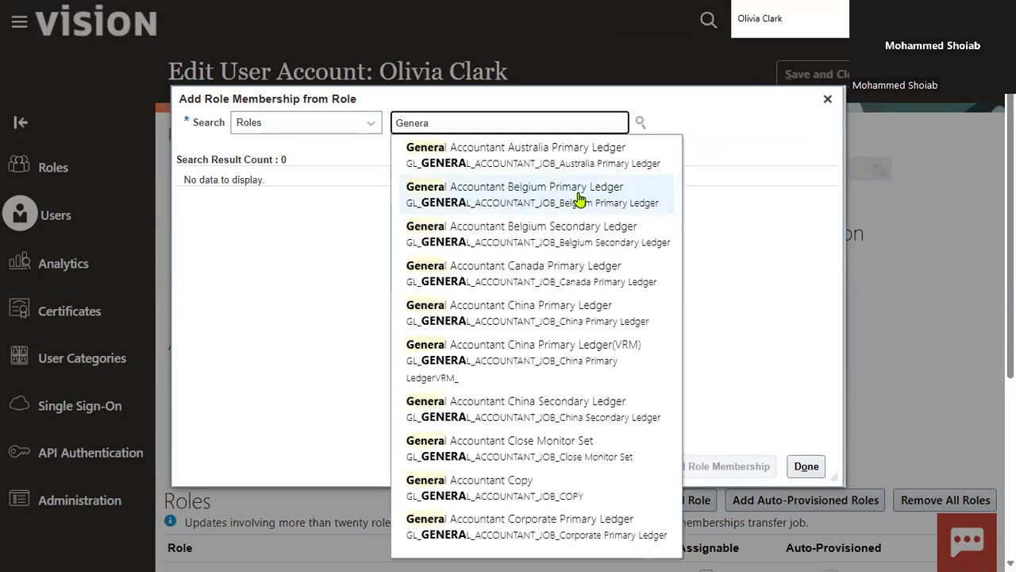
pyautogui.click(544, 485)
# Change the role search to General Accountant, then leave the account without adding a role and return to the user accounts list
pyautogui.click(534, 123)
pyautogui.press('BackSpace')
pyautogui.press('BackSpace')
pyautogui.press('BackSpace')
pyautogui.press('BackSpace')
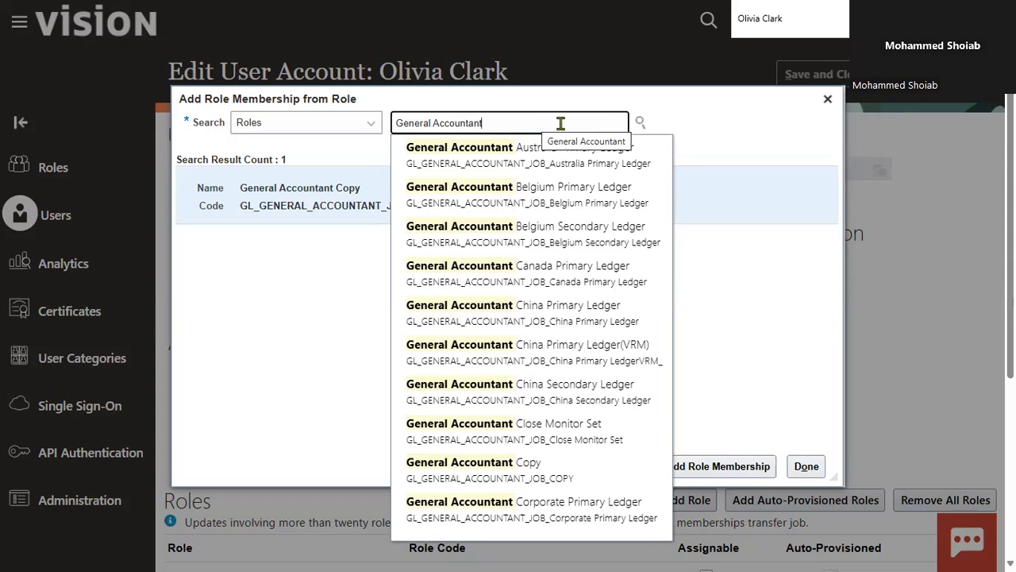
pyautogui.moveTo(498, 119); pyautogui.dragTo(351, 129)
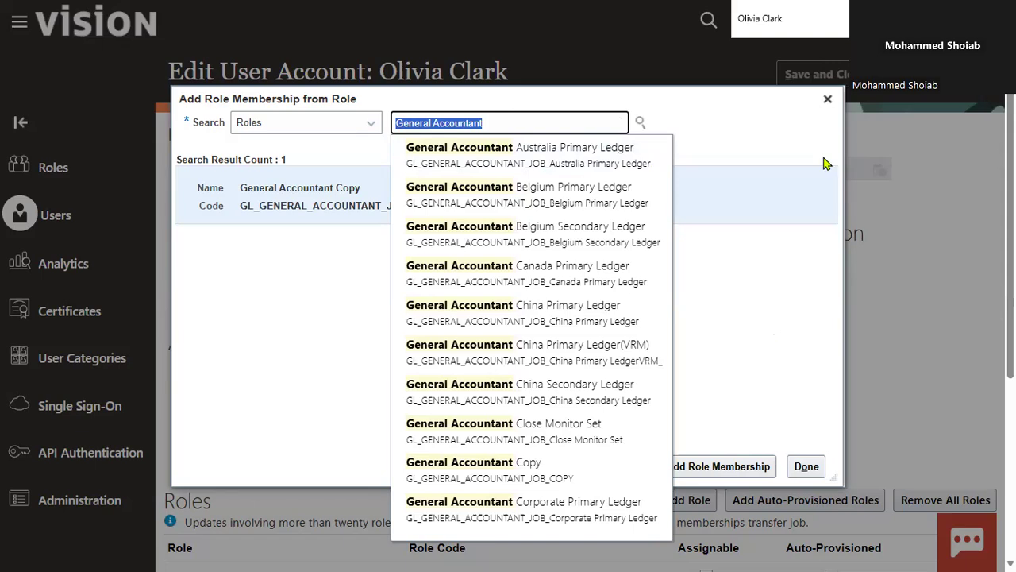
pyautogui.click(827, 100)
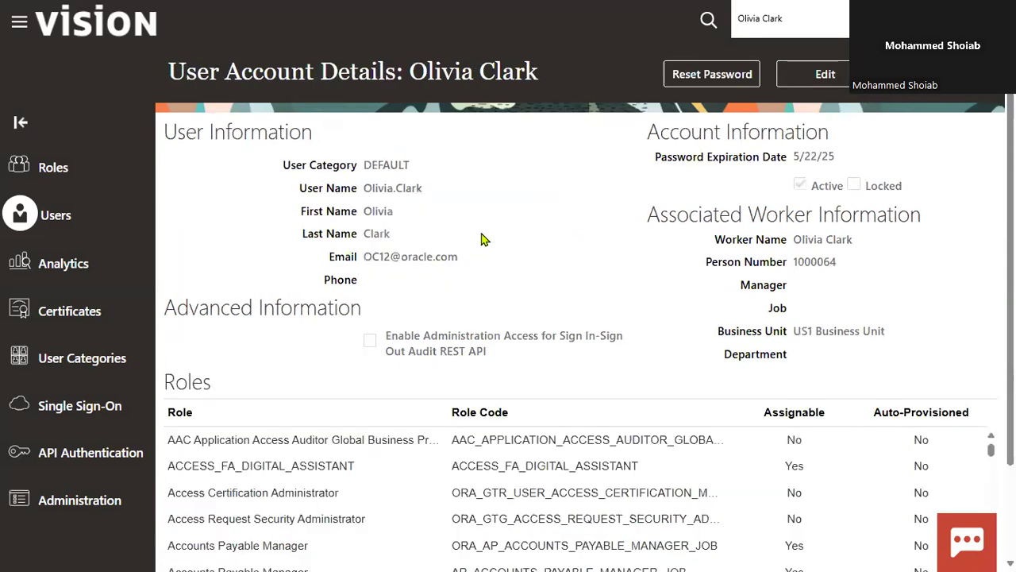
pyautogui.click(921, 75)
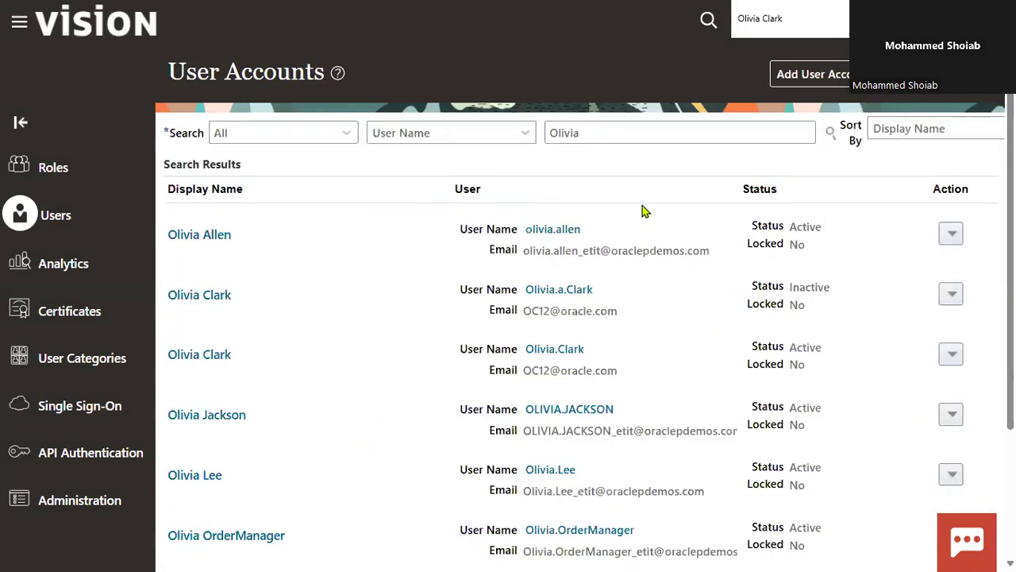
# Start a new user account and enter the new user's last name
pyautogui.click(800, 74)
pyautogui.click(732, 228)
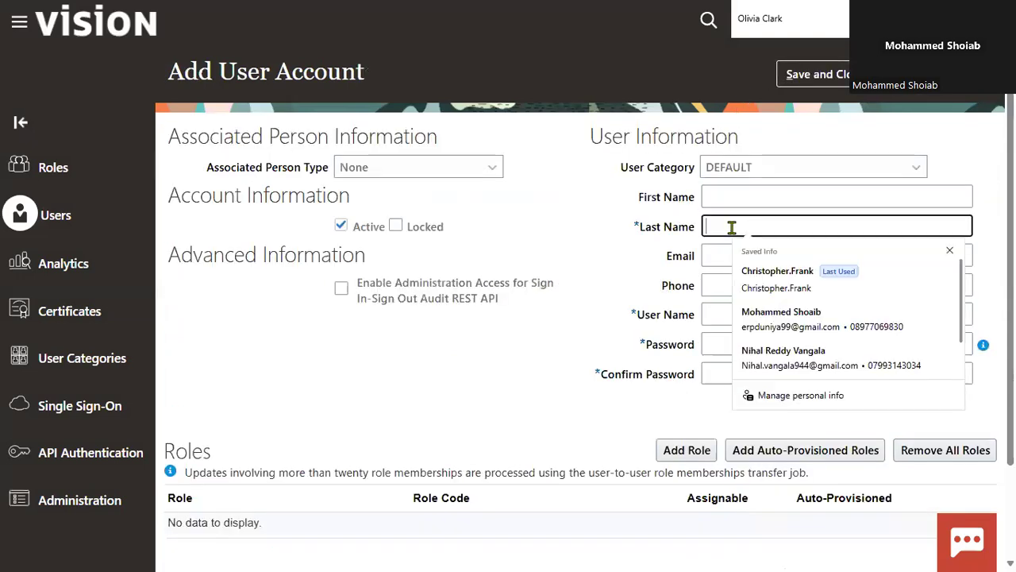
pyautogui.write('NAVEED')
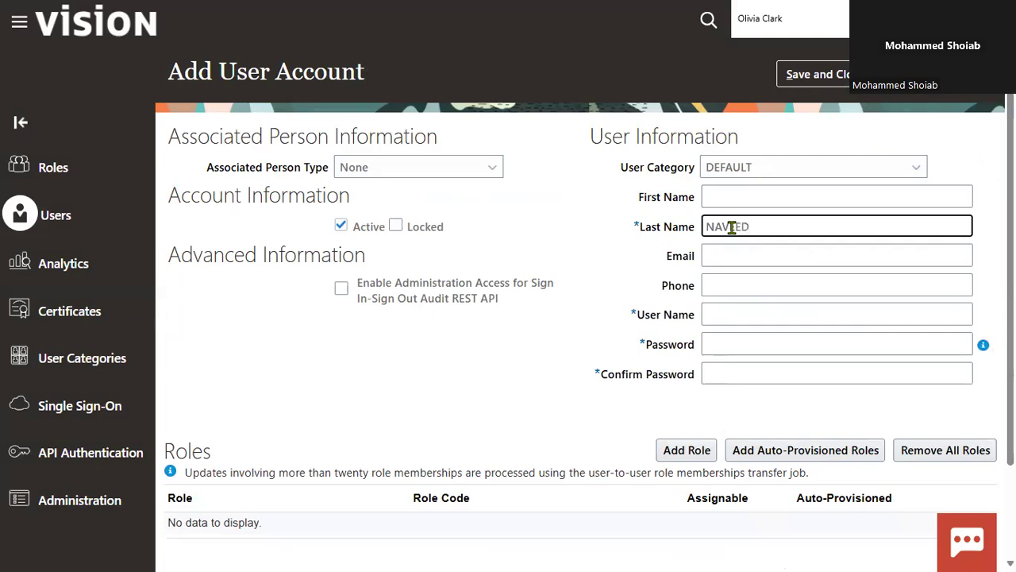
pyautogui.write('.APC')
# Enter the password for the new user account and repeat it as the confirmation
pyautogui.press('Tab')
pyautogui.press('Tab')
pyautogui.press('Tab')
pyautogui.press('Tab')
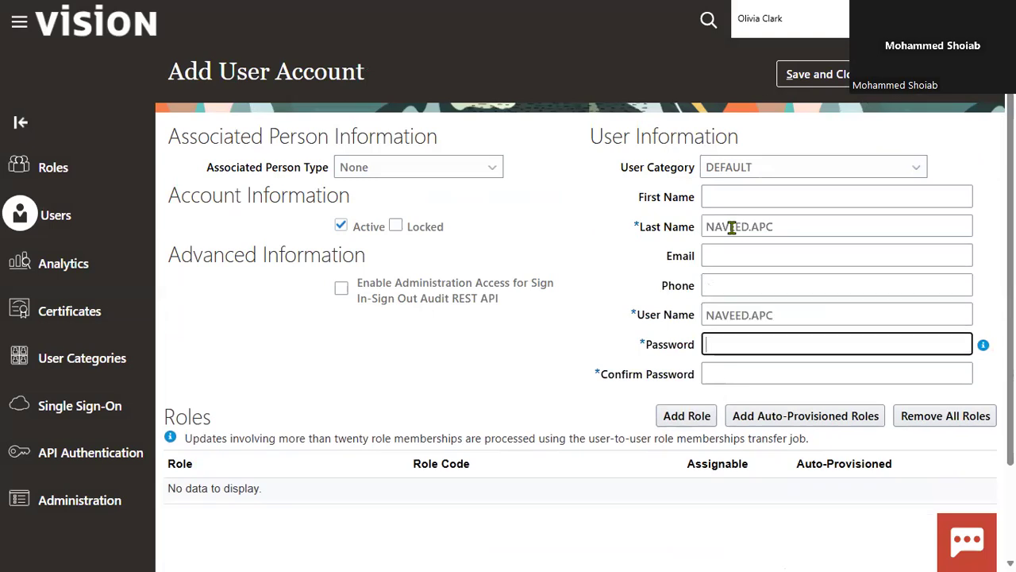
pyautogui.write('••••••')
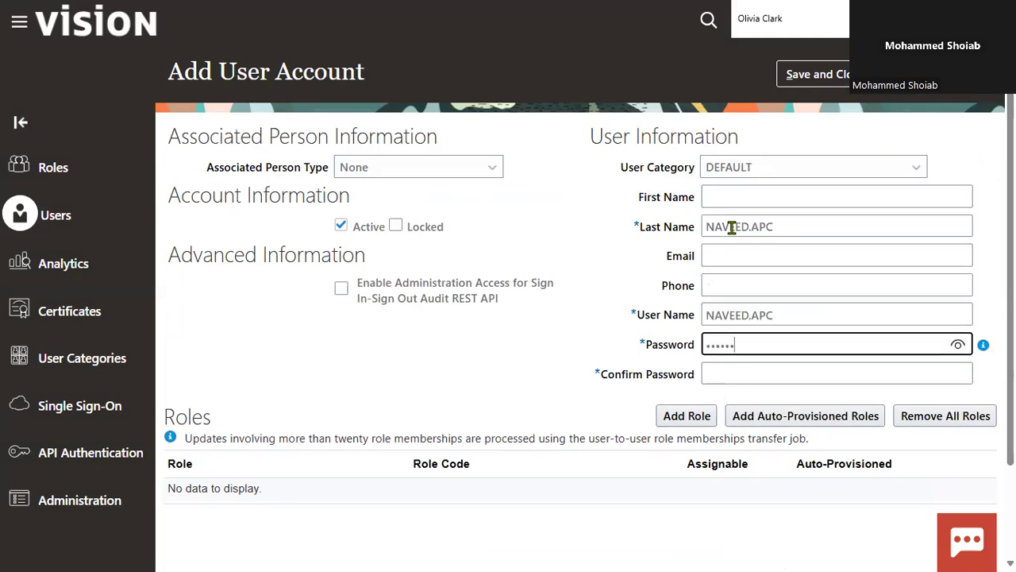
pyautogui.write('••')
pyautogui.press('Tab')
pyautogui.write('•••••••')
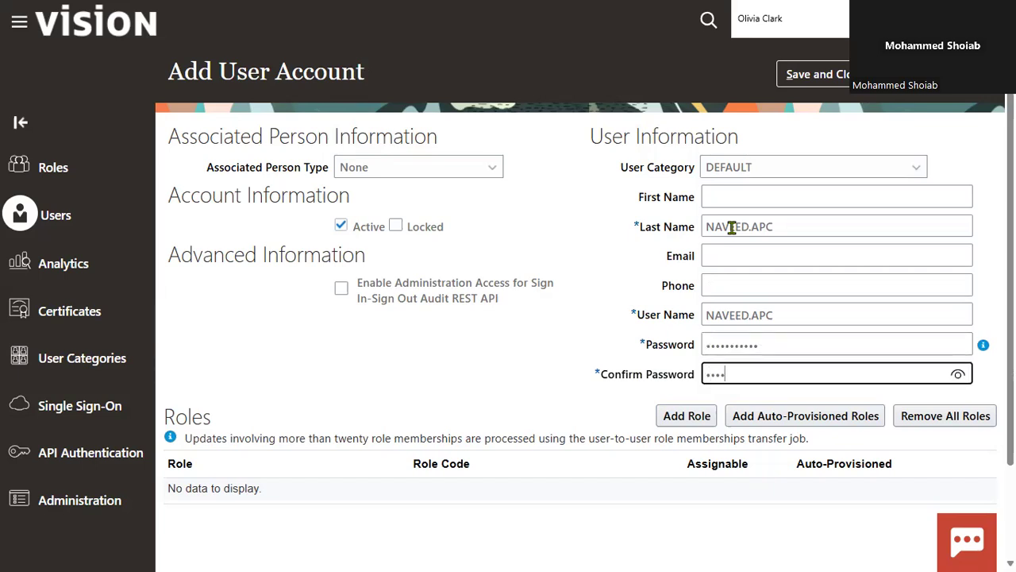
pyautogui.write('••••')
# Search the roles for General Accountant and add the GL_GENERAL_ACCOUNTANT_JOB role to the new account
pyautogui.press('Tab')
pyautogui.press('Return')
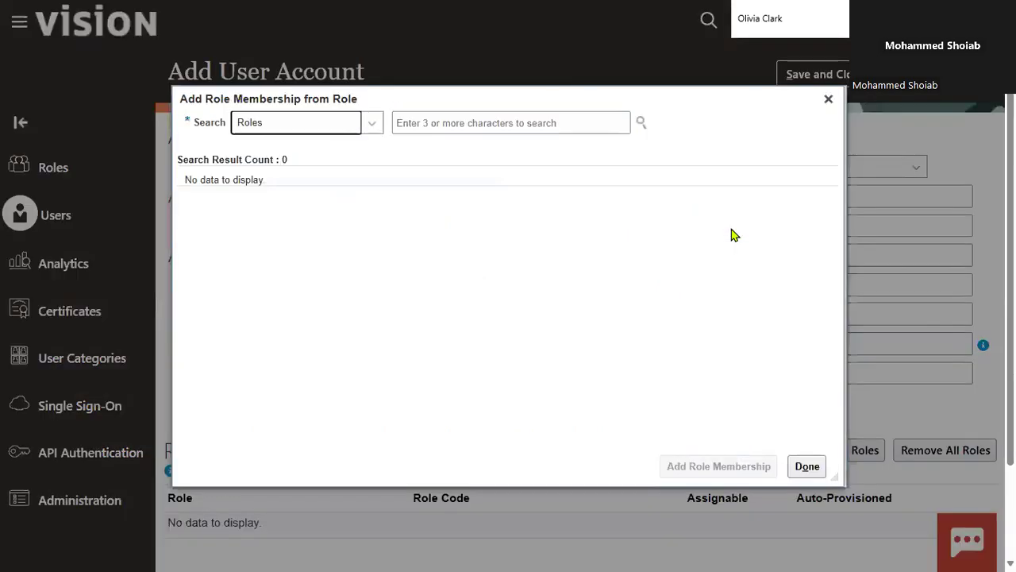
pyautogui.click(512, 123)
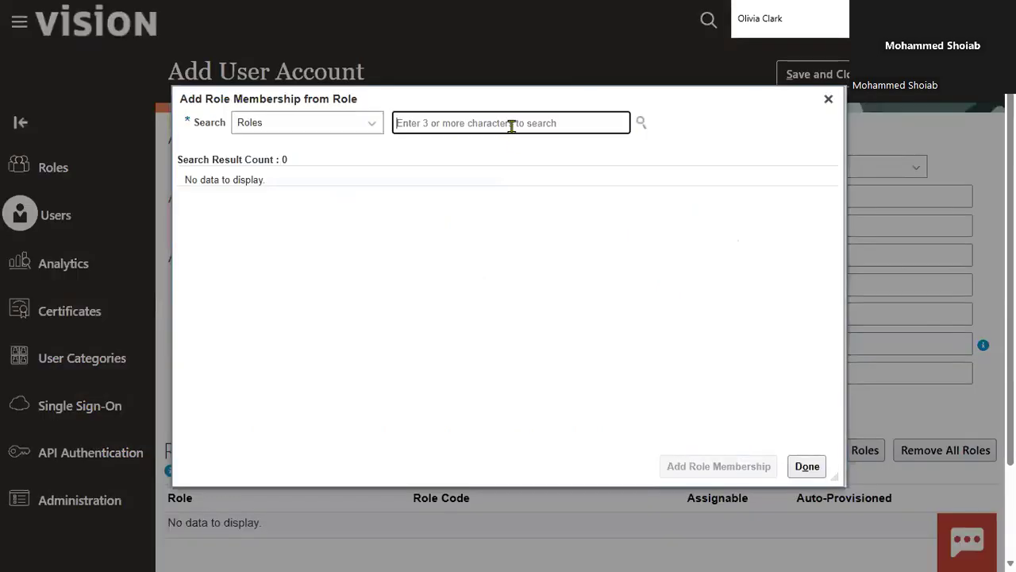
pyautogui.write('Genera')
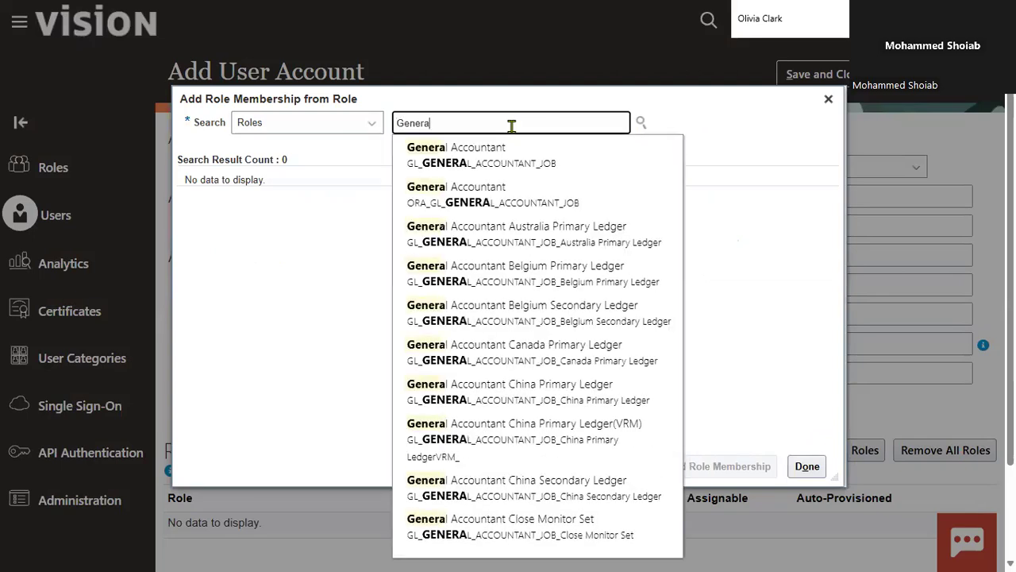
pyautogui.click(524, 157)
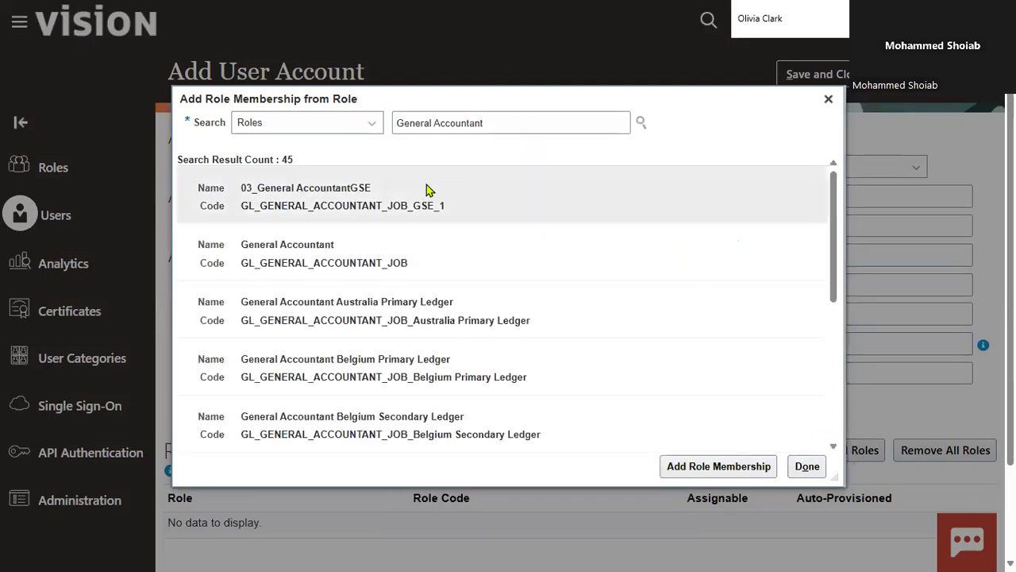
pyautogui.click(420, 241)
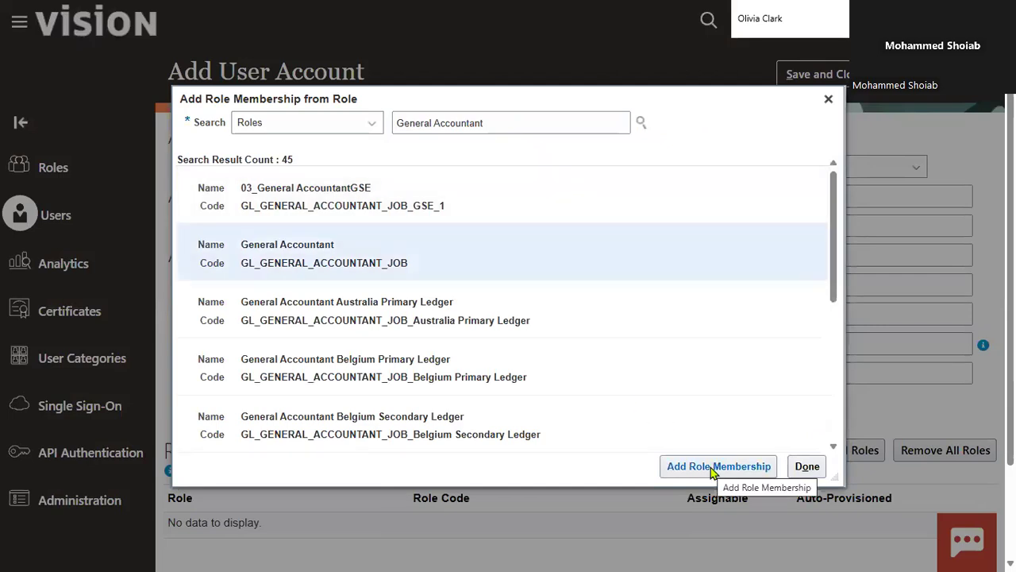
pyautogui.click(712, 468)
# Search the roles for General Accounting Manager and add the GL_GENERAL_ACCOUNTING_MANAGER_JOB role to the new account
pyautogui.click(497, 121)
pyautogui.press('BackSpace')
pyautogui.press('BackSpace')
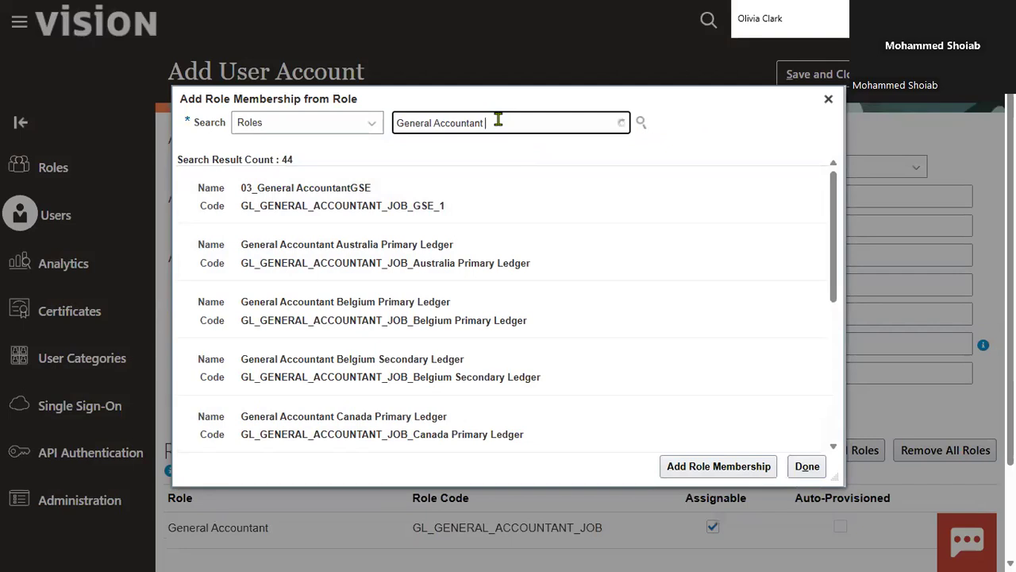
pyautogui.press('BackSpace')
pyautogui.write('ig')
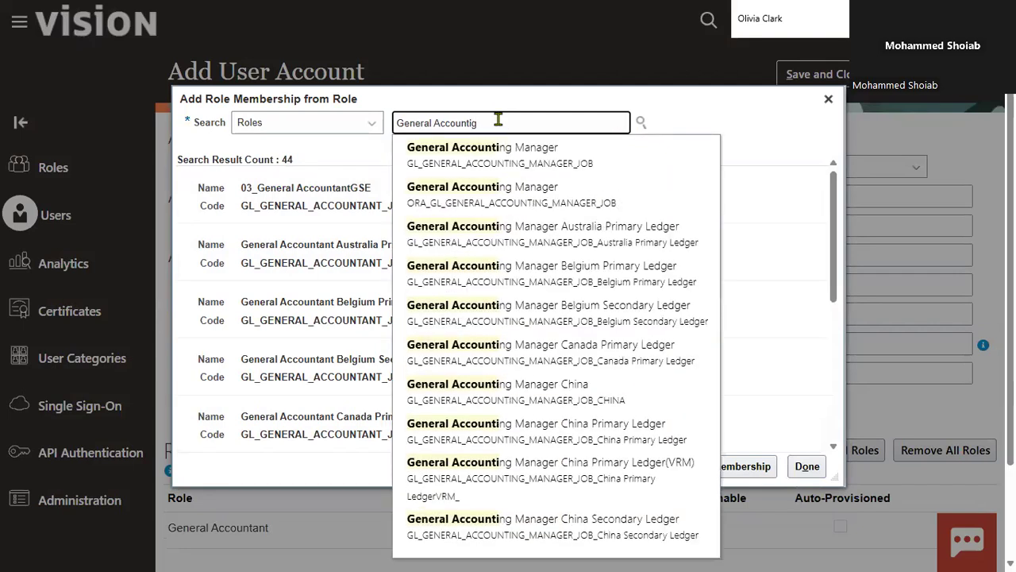
pyautogui.press('BackSpace')
pyautogui.write('ng')
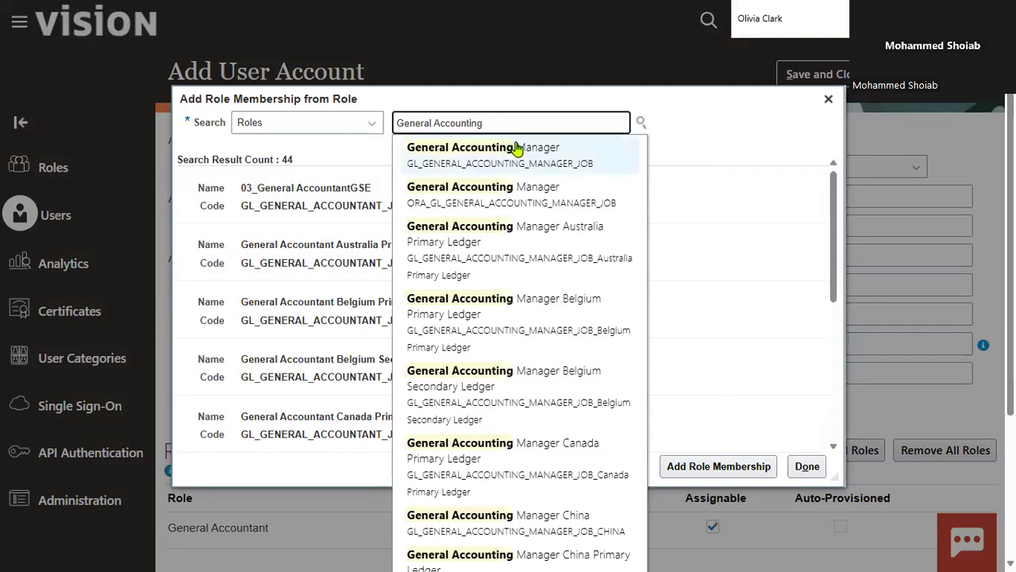
pyautogui.click(516, 150)
pyautogui.click(445, 193)
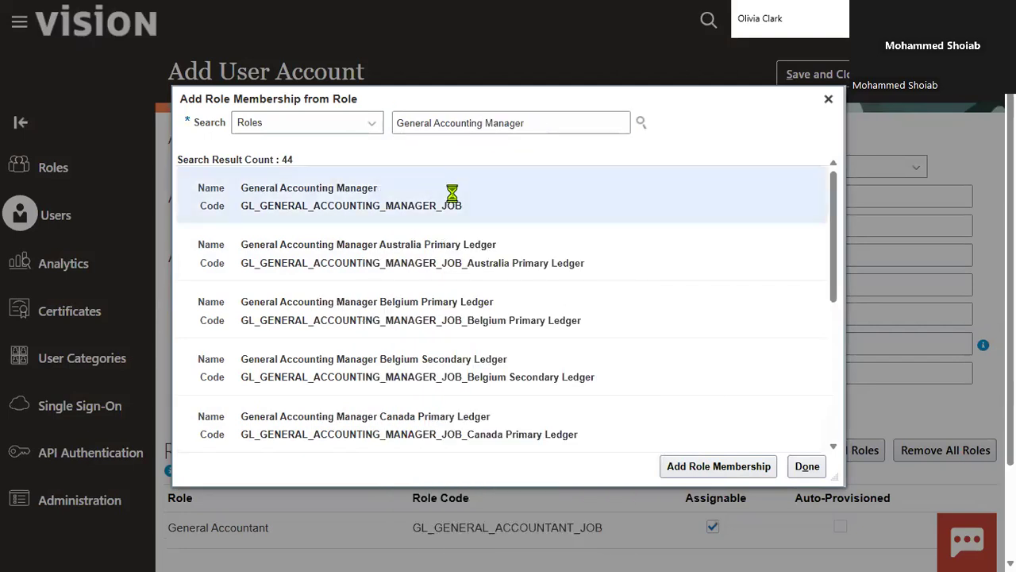
pyautogui.click(735, 474)
# Search the roles for Financ and add the Financial Analyst role with code ORA_GL_FINANCIAL_ANALYST_JOB
pyautogui.click(546, 119)
pyautogui.hotkey('ctrl', 'a')
pyautogui.press('BackSpace')
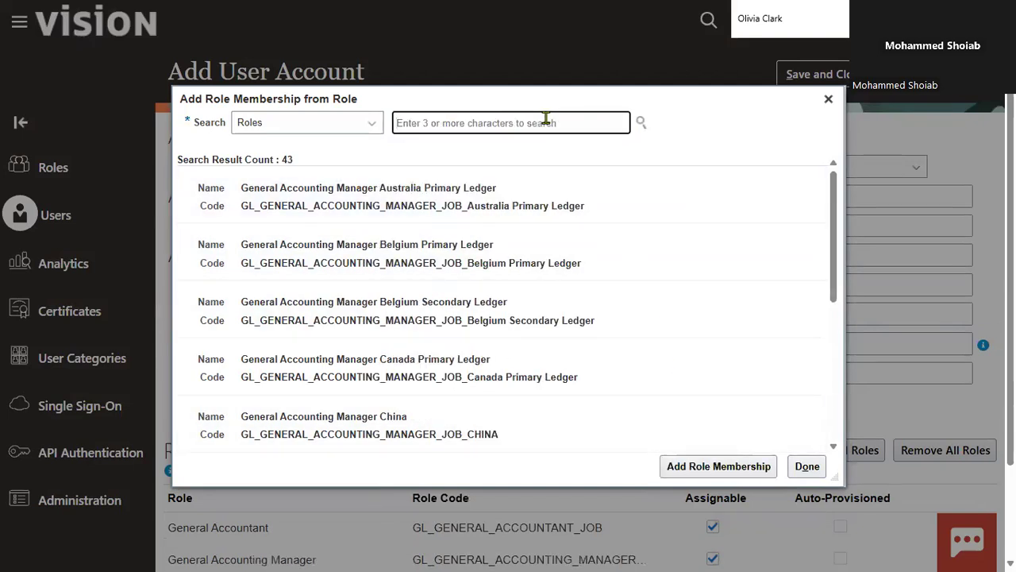
pyautogui.write('Financ')
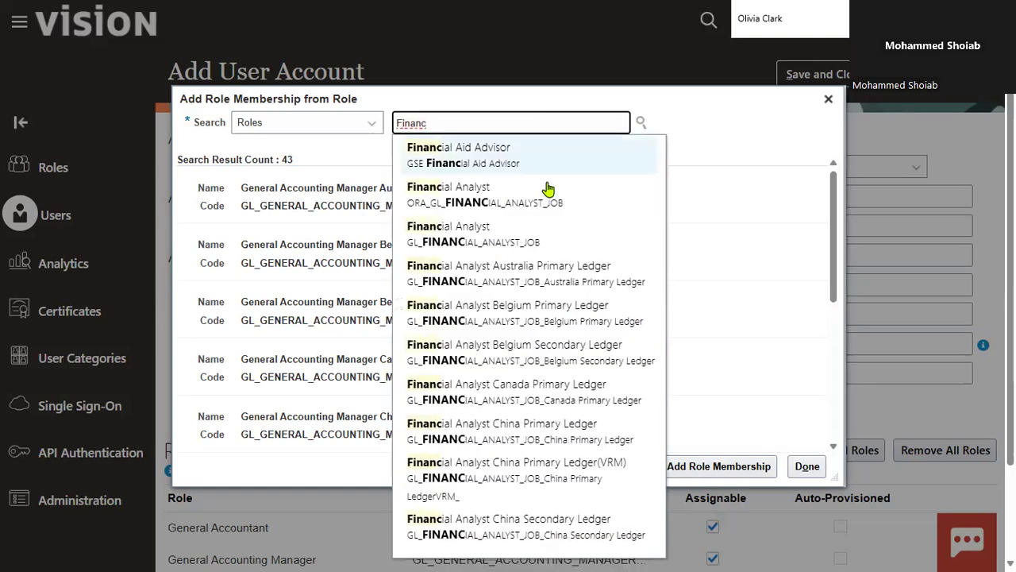
pyautogui.click(546, 195)
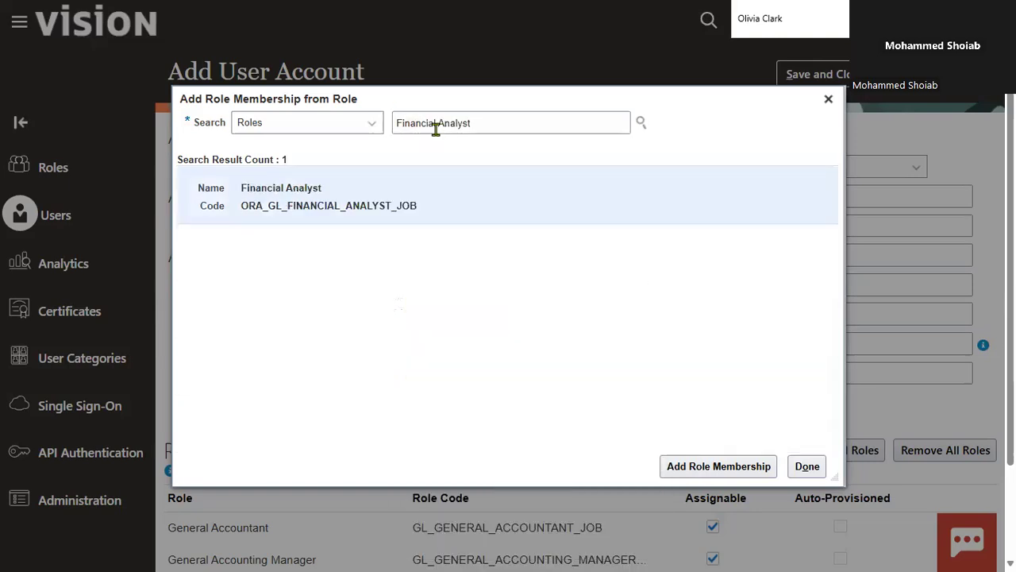
pyautogui.click(696, 472)
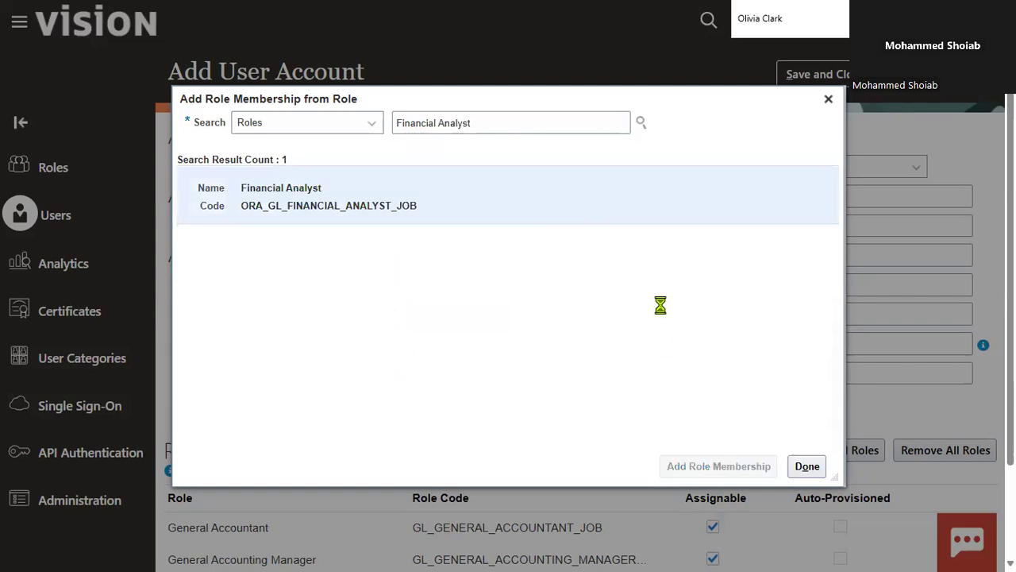
# Search the roles for Chi and add the Chief Financial Officer role with code GL_CHIEF_FINANCIAL_OFFICER_JOB
pyautogui.click(547, 119)
pyautogui.hotkey('ctrl', 'a')
pyautogui.press('BackSpace')
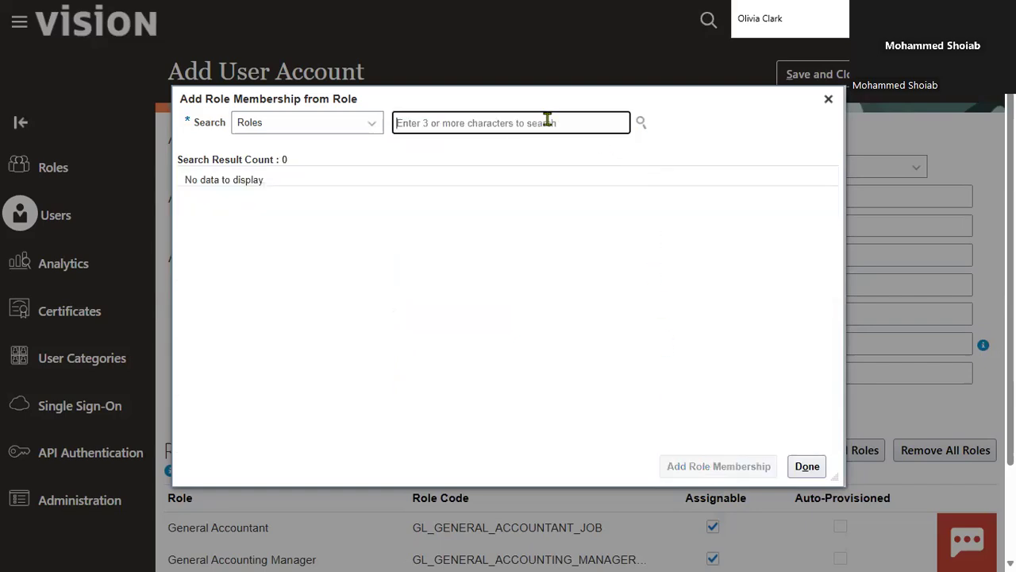
pyautogui.write('Chif')
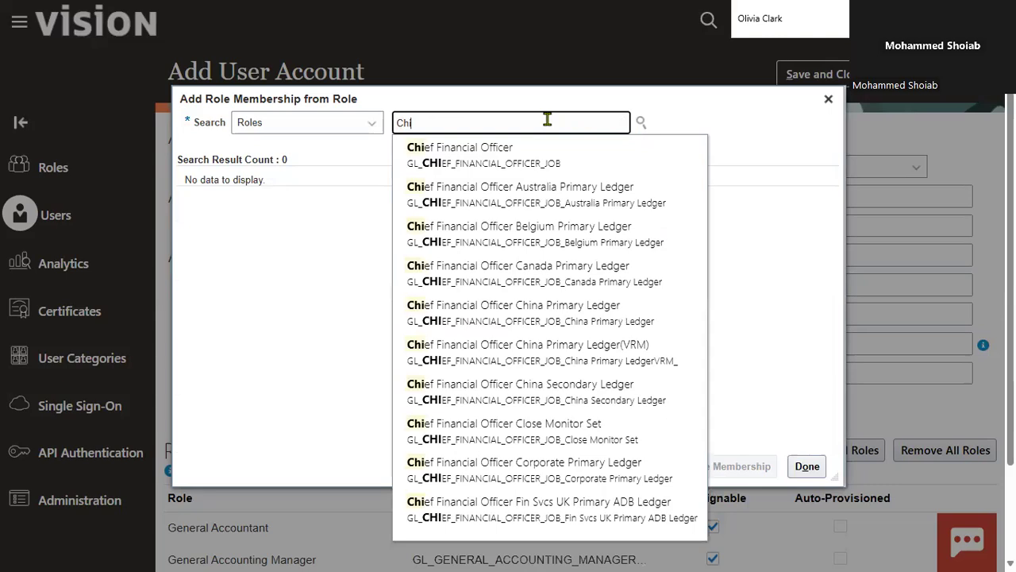
pyautogui.click(565, 158)
pyautogui.click(719, 465)
# Add the Controller role with code GL_CONTROLLER_JOB, finish adding roles, and save and close the new user account
pyautogui.tripleClick(504, 125)
pyautogui.press('BackSpace')
pyautogui.write('Contr')
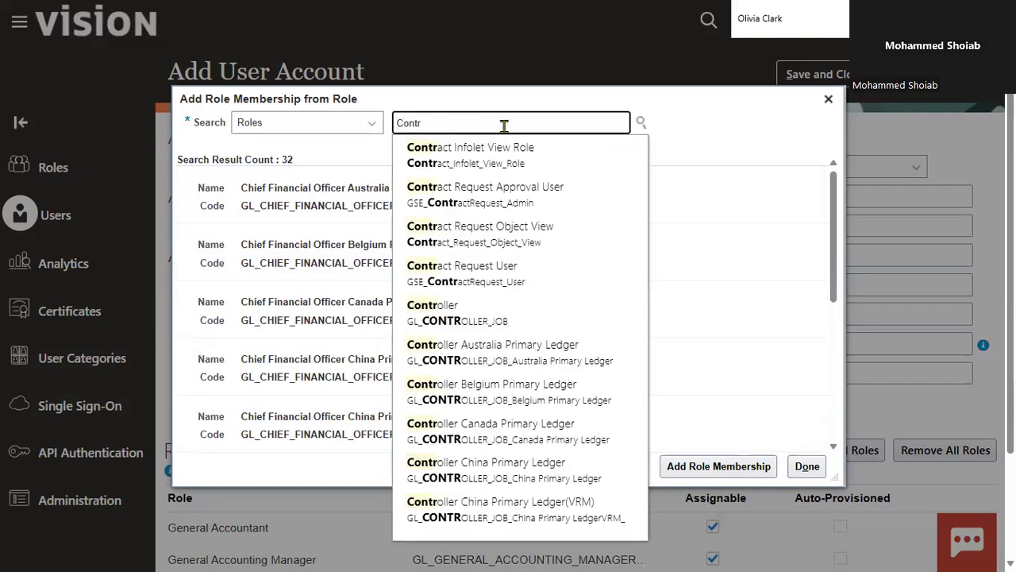
pyautogui.click(511, 311)
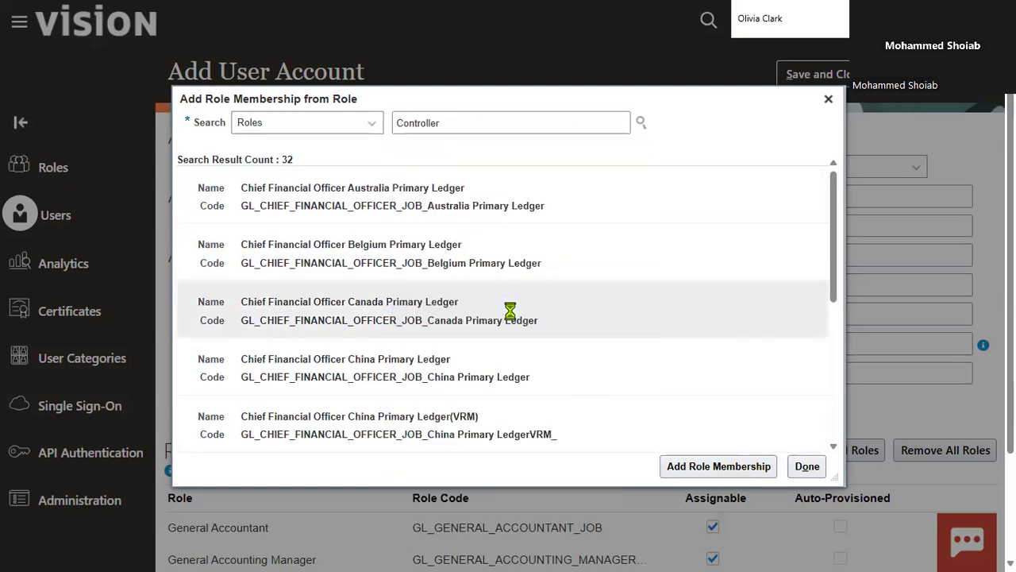
pyautogui.click(471, 211)
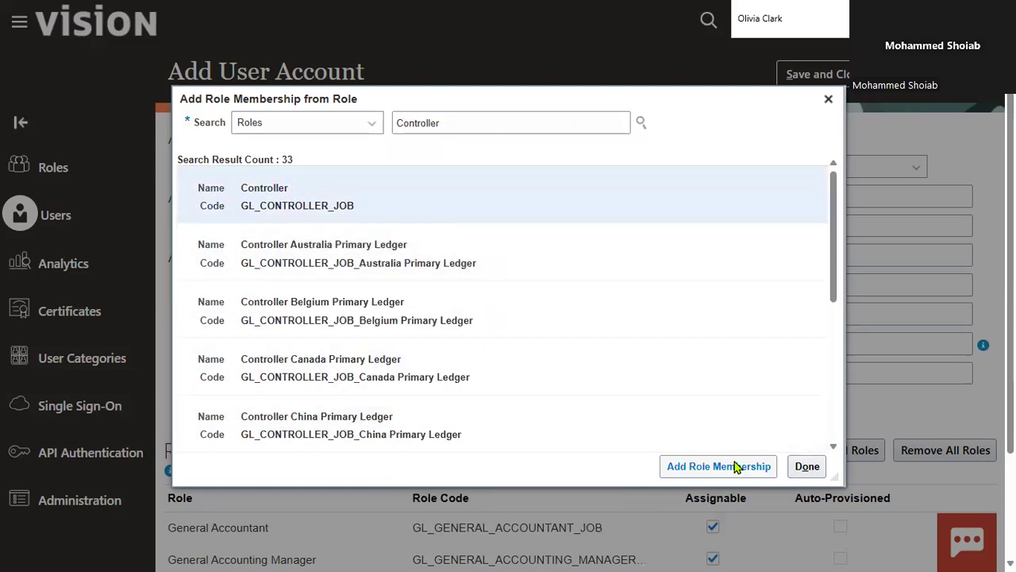
pyautogui.click(734, 467)
pyautogui.click(807, 466)
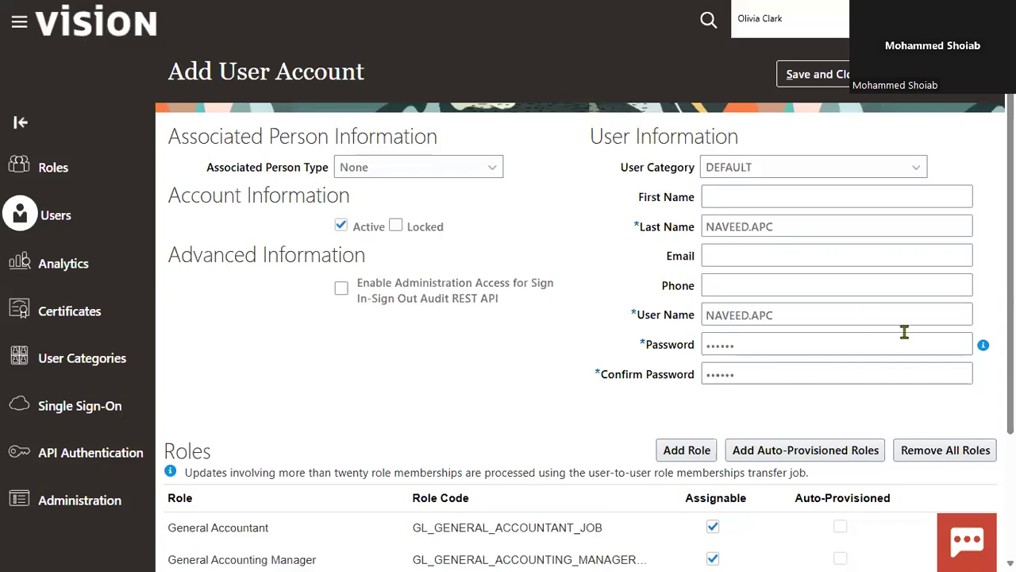
pyautogui.click(834, 79)
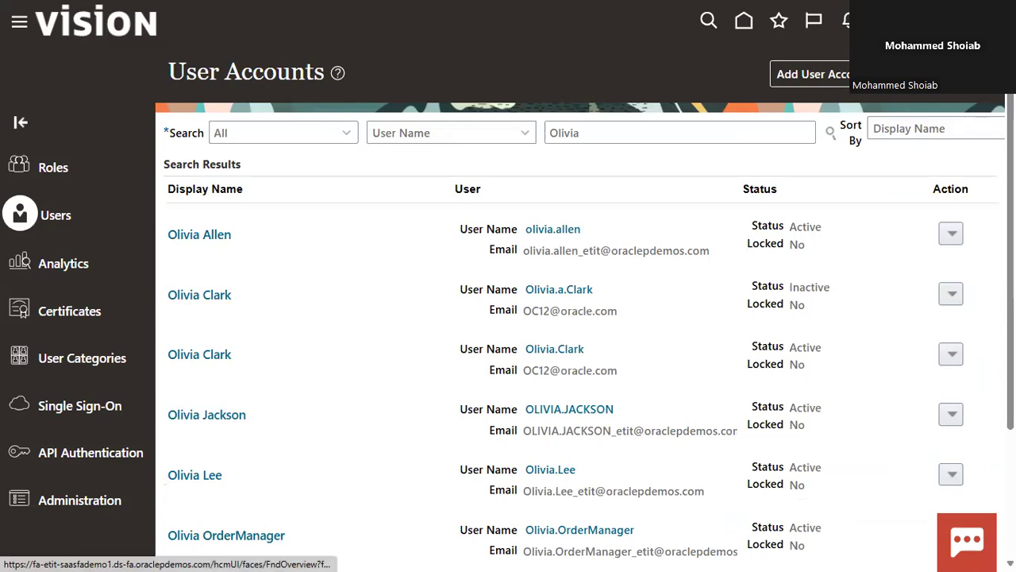
# Open the Financials setup and show the tasks of the General Ledger functional area
pyautogui.click(936, 22)
pyautogui.click(724, 270)
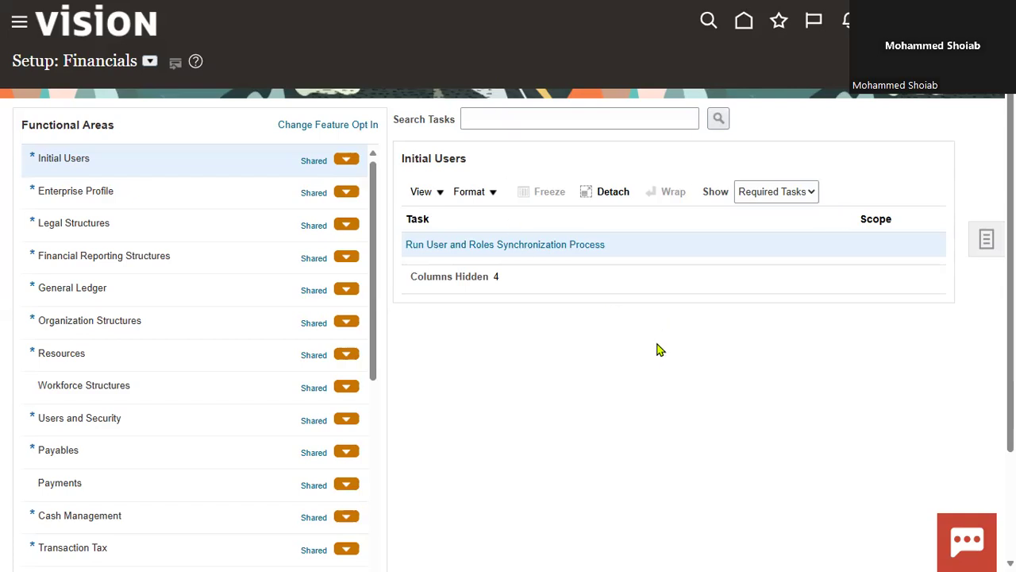
pyautogui.click(150, 289)
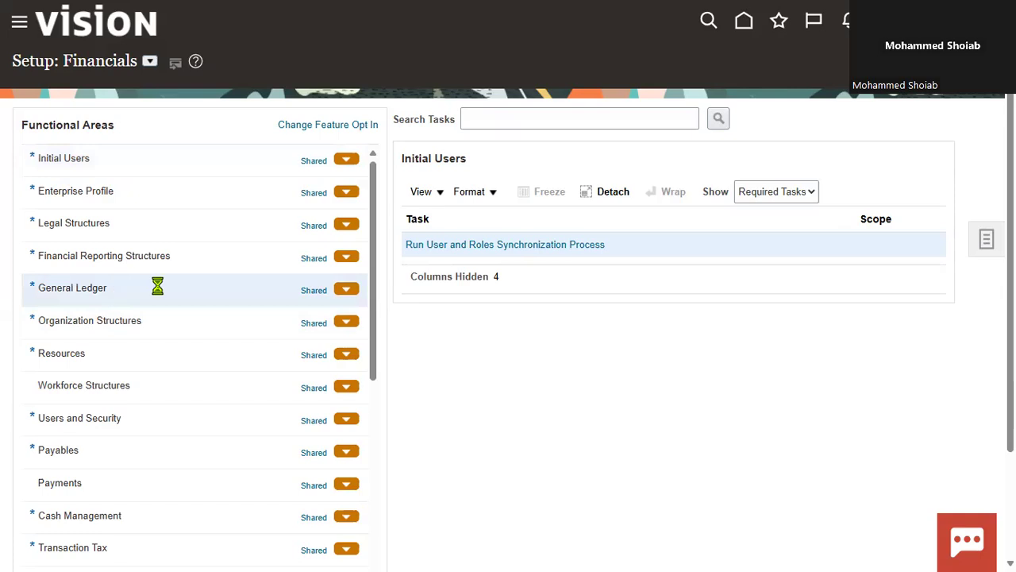
# Search the setup tasks for Manage Data and open Manage Data Access Set Data Access for Users
pyautogui.click(538, 121)
pyautogui.write('Manag')
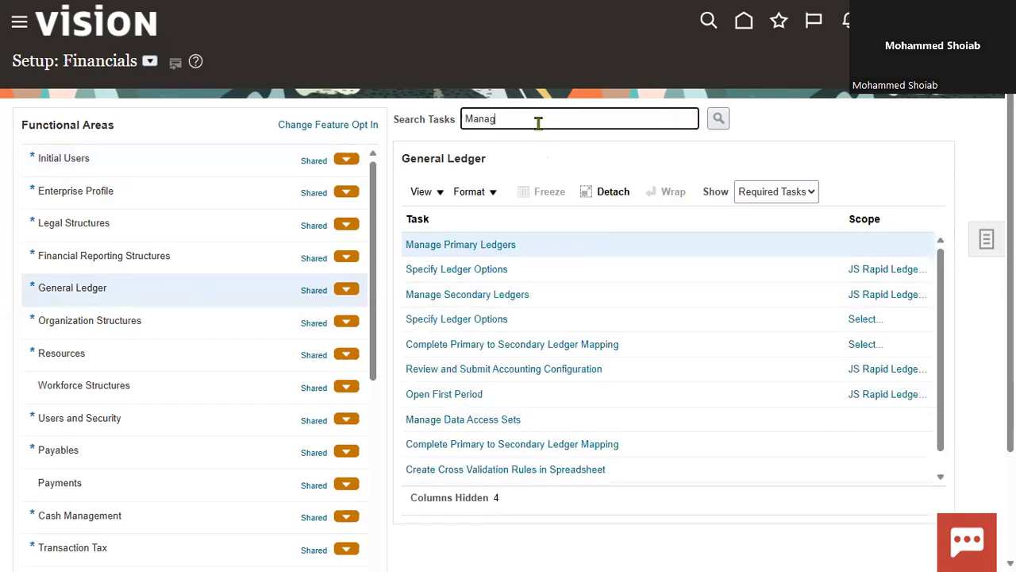
pyautogui.write('e Data')
pyautogui.press('Return')
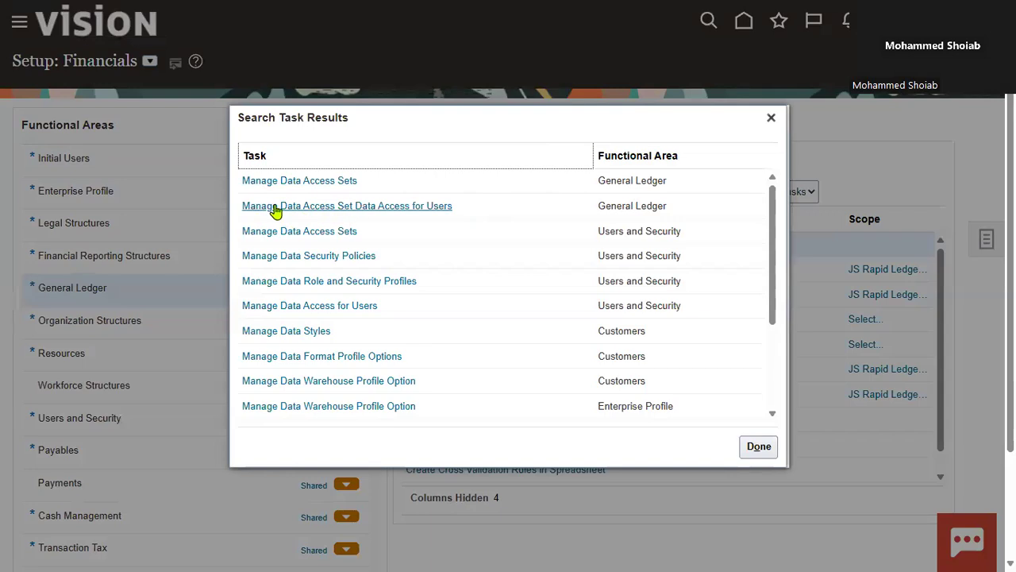
pyautogui.click(387, 208)
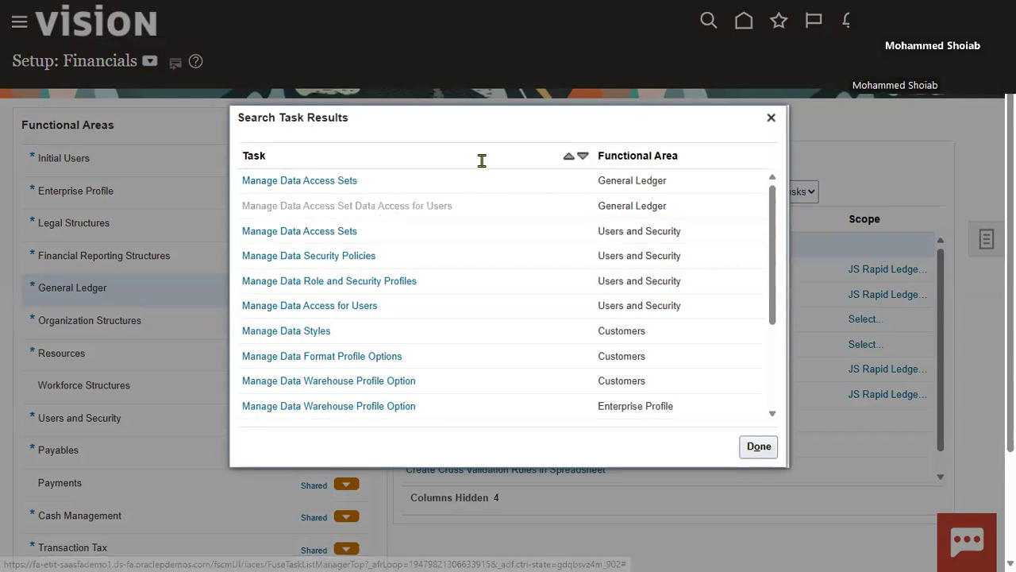
pyautogui.click(495, 248)
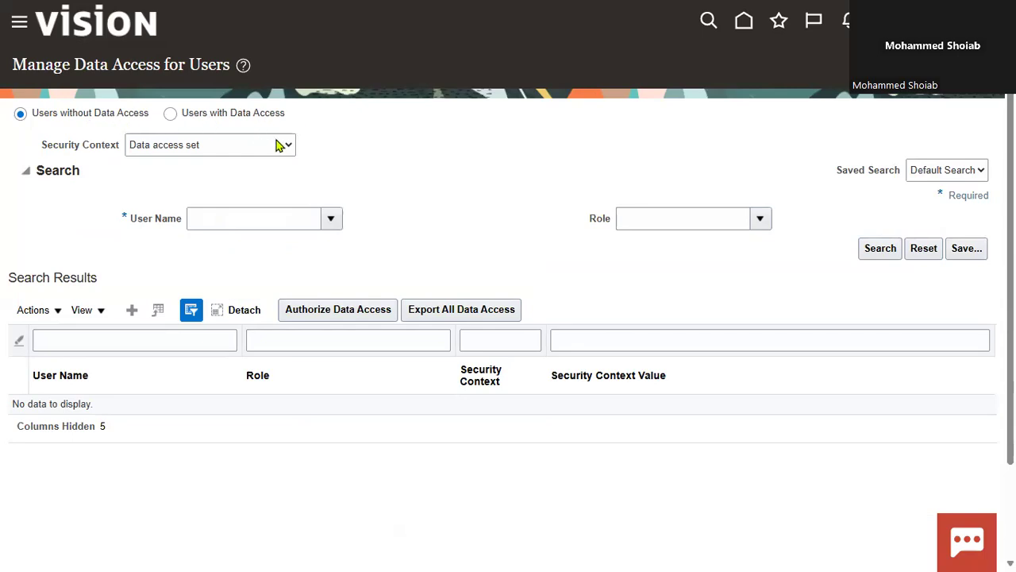
# Search the users without data access for the new user's account and review its roles and security contexts in the detached table
pyautogui.click(239, 220)
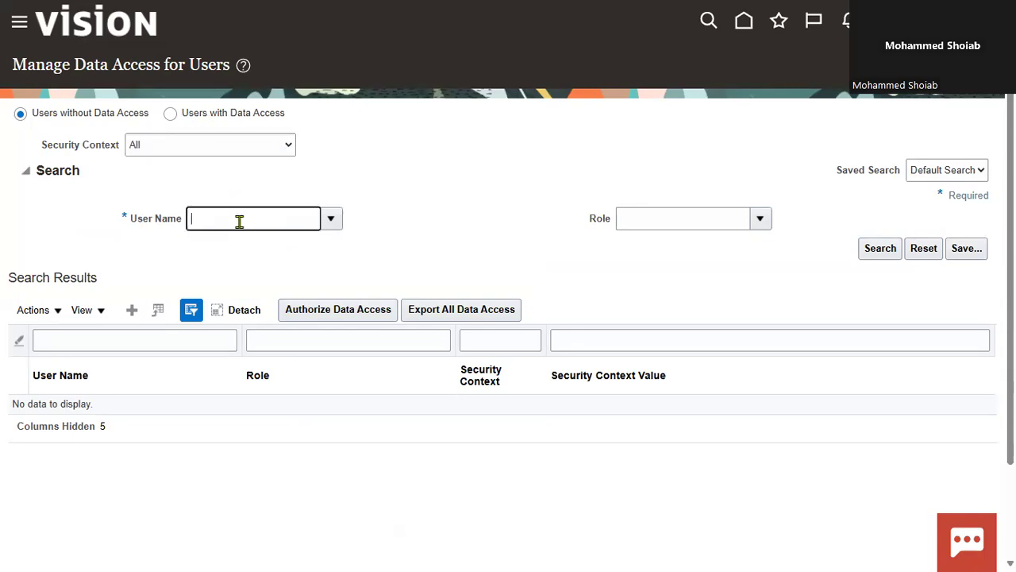
pyautogui.write('NAVEED')
pyautogui.press('Tab')
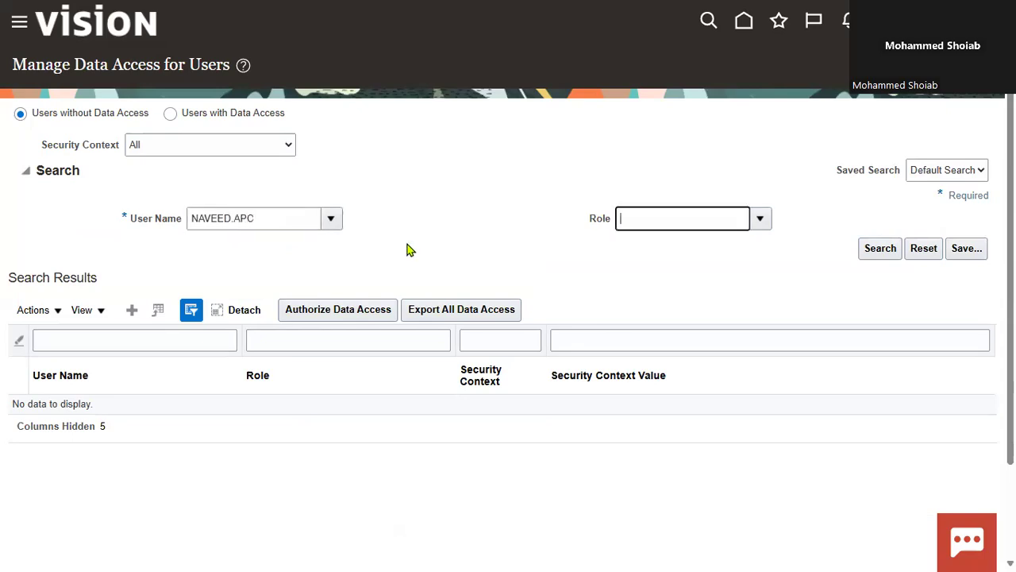
pyautogui.click(881, 251)
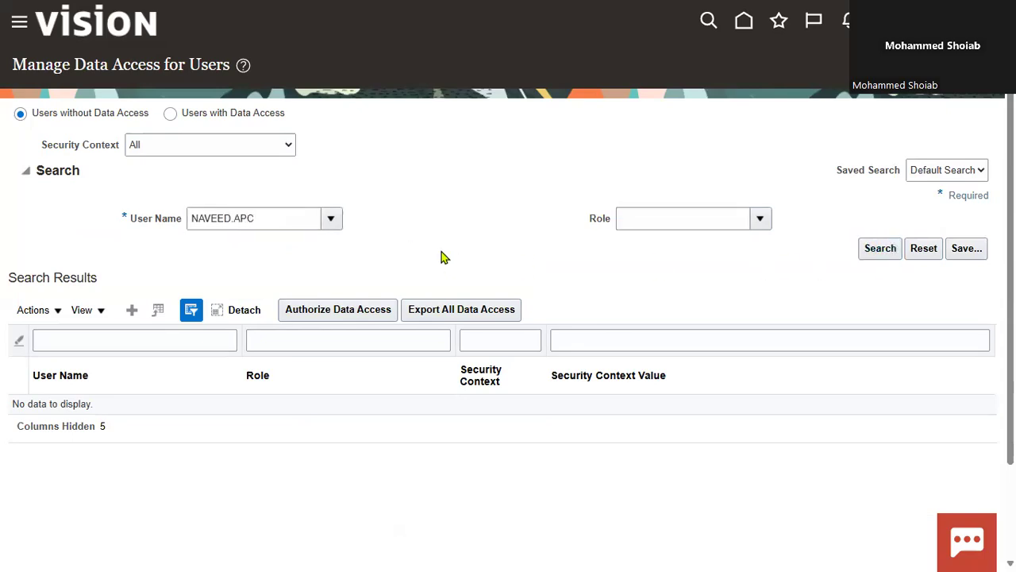
pyautogui.click(242, 318)
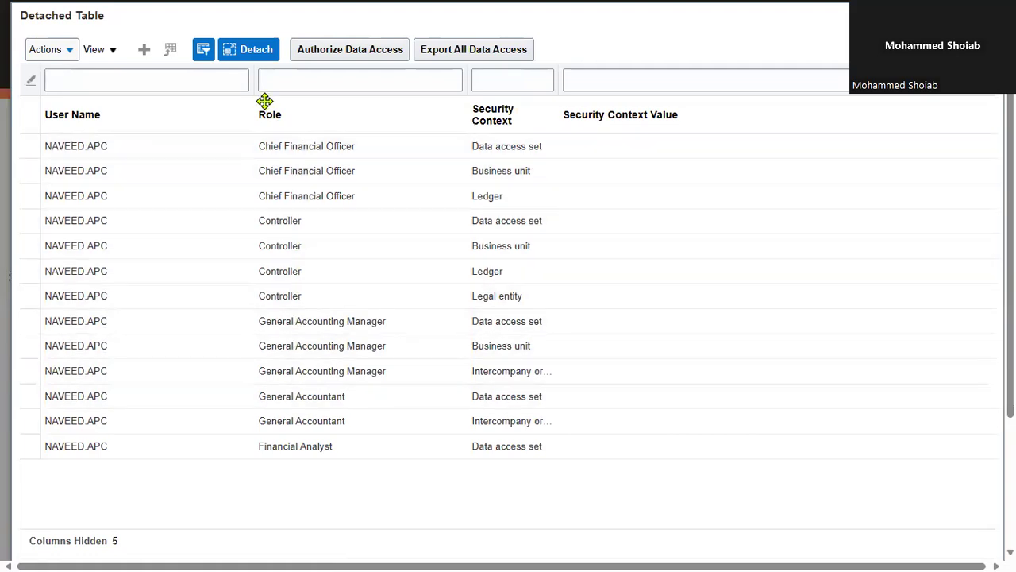
pyautogui.click(256, 57)
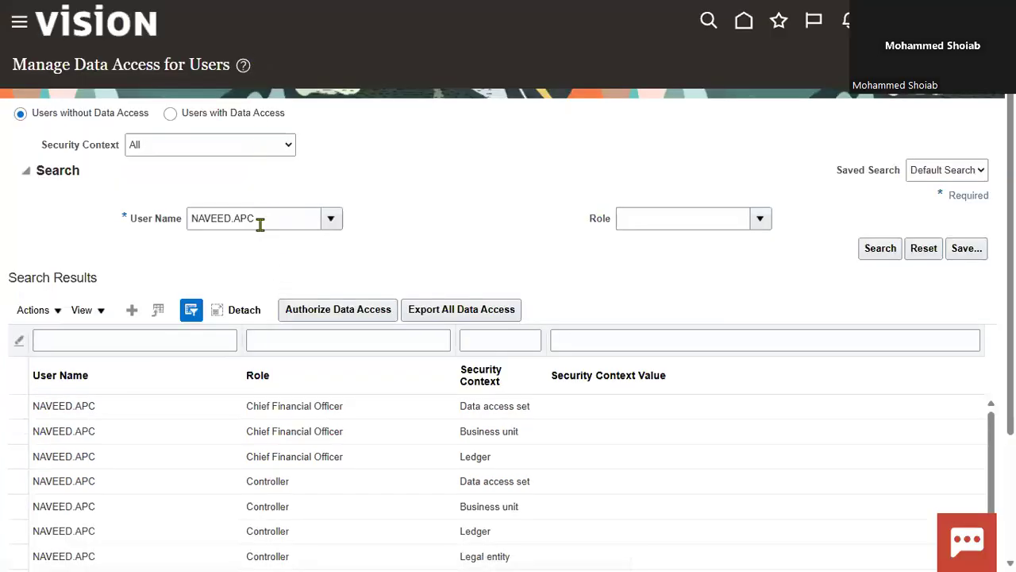
# Look up the new user's account among the users with data access and check the detached results table
pyautogui.click(174, 119)
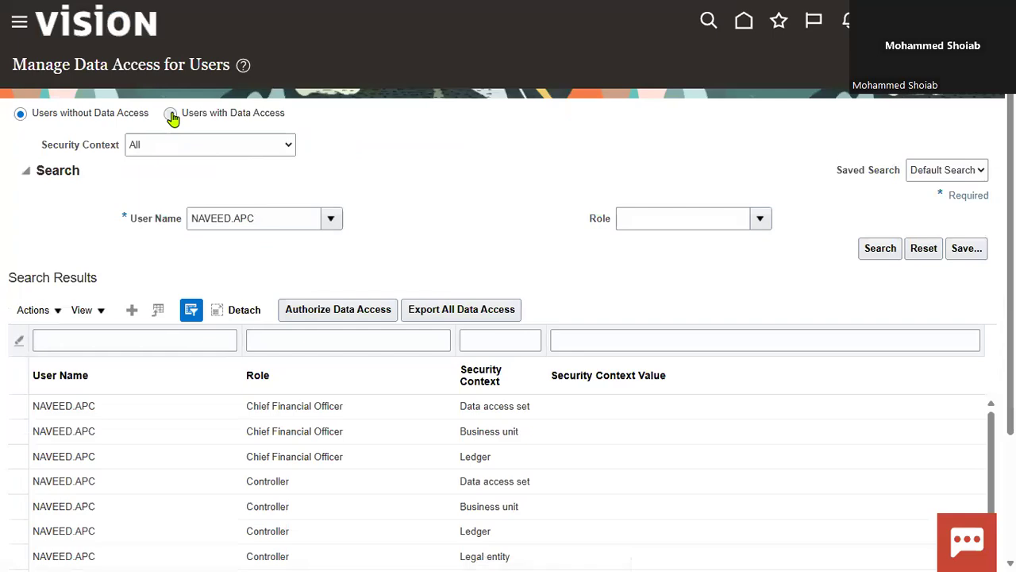
pyautogui.click(342, 222)
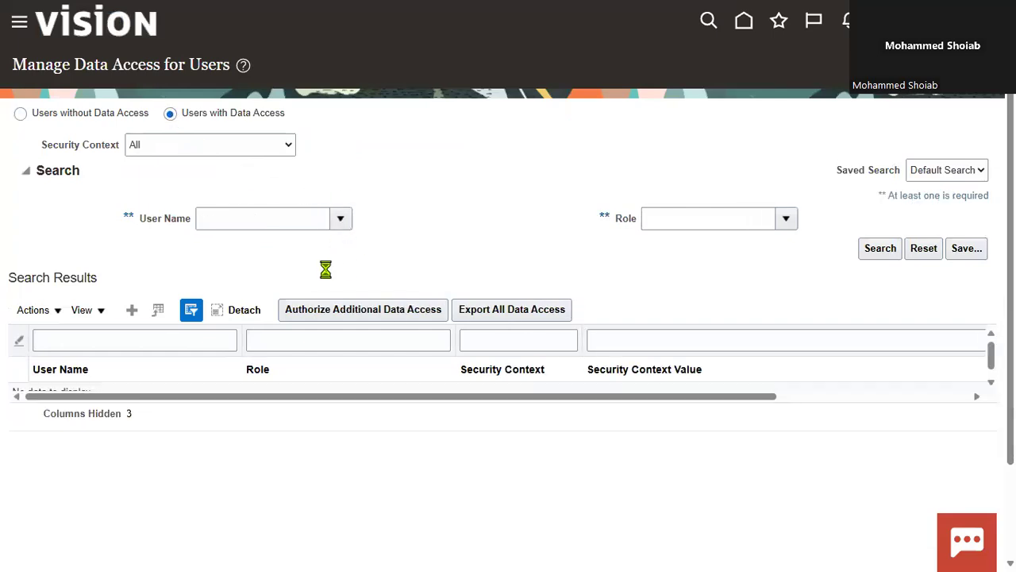
pyautogui.click(612, 242)
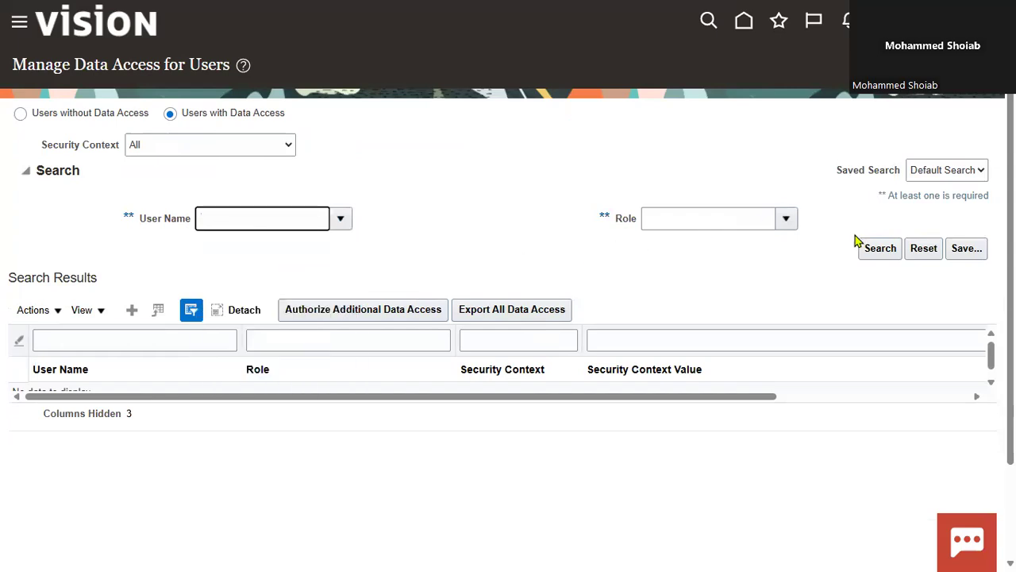
pyautogui.write('NAVEED.APC')
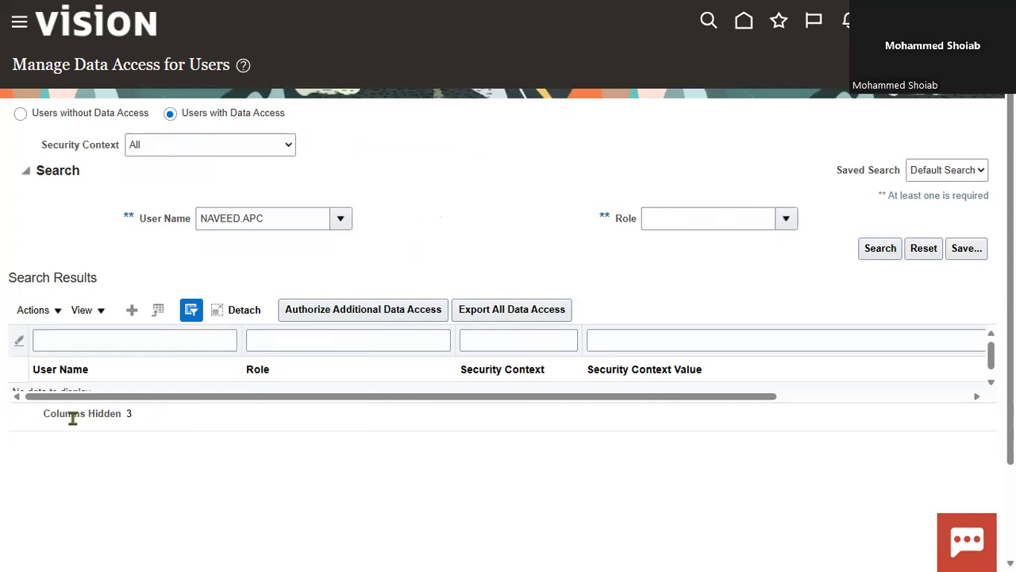
pyautogui.scroll(-2, 329, 302)
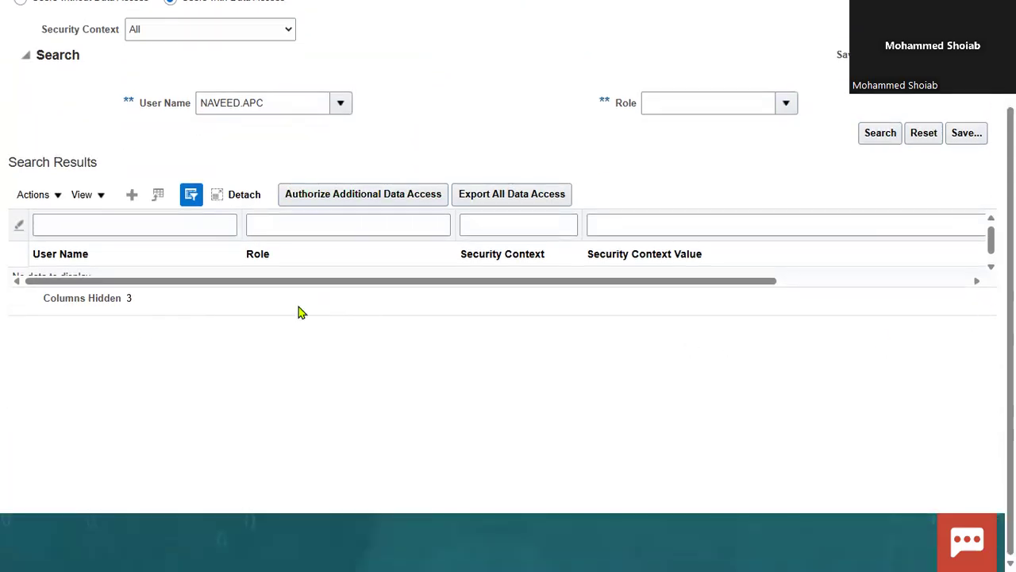
pyautogui.click(246, 196)
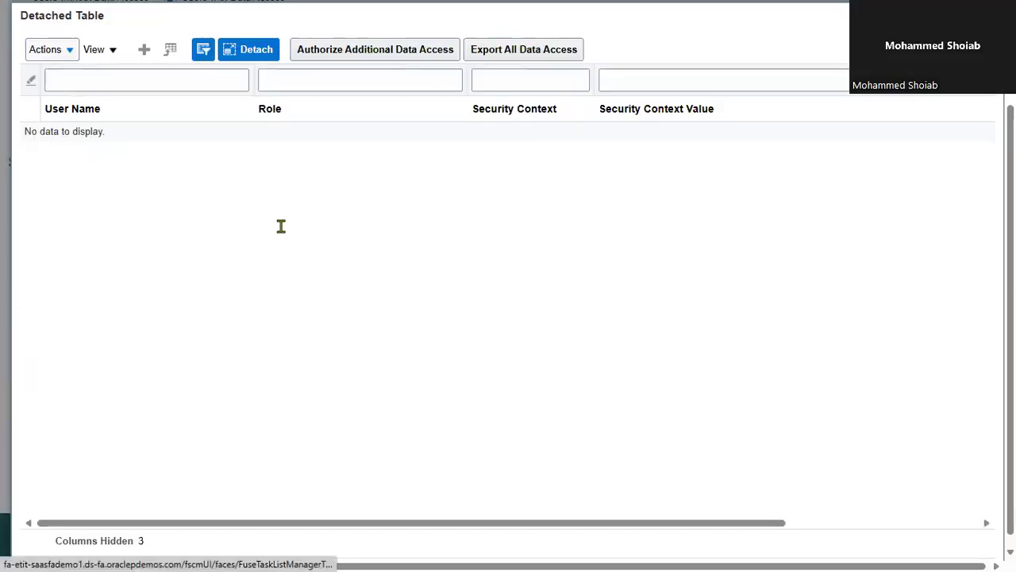
pyautogui.scroll(2, 579, 222)
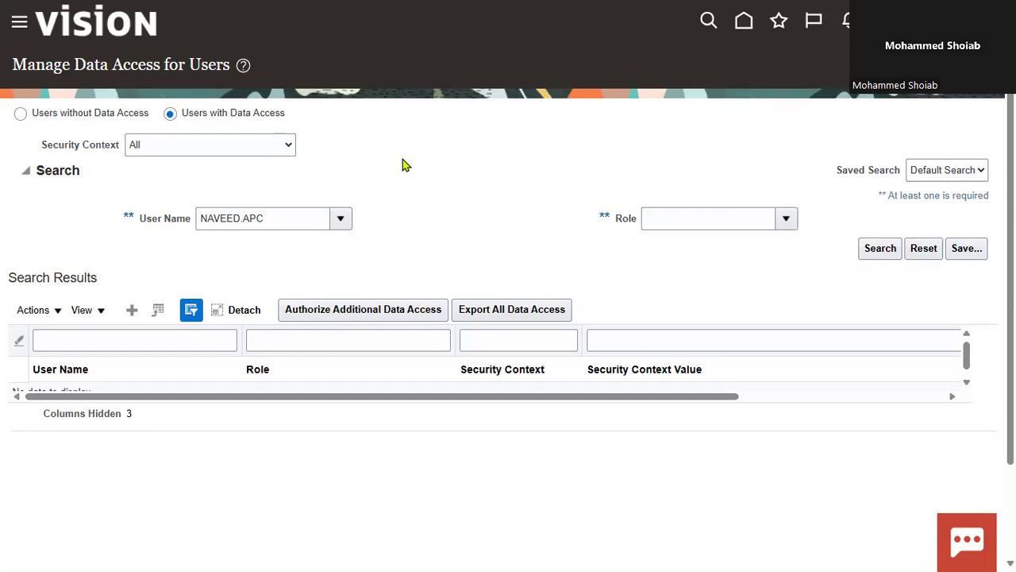
# Create a data access row for the new user with the General Accountant role and the Data access set security context
pyautogui.click(131, 310)
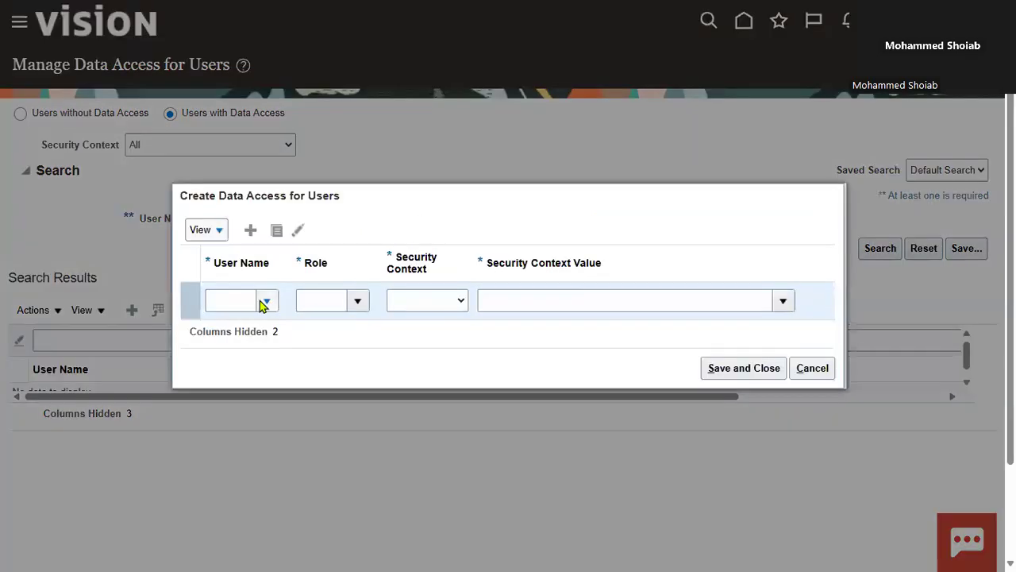
pyautogui.click(234, 299)
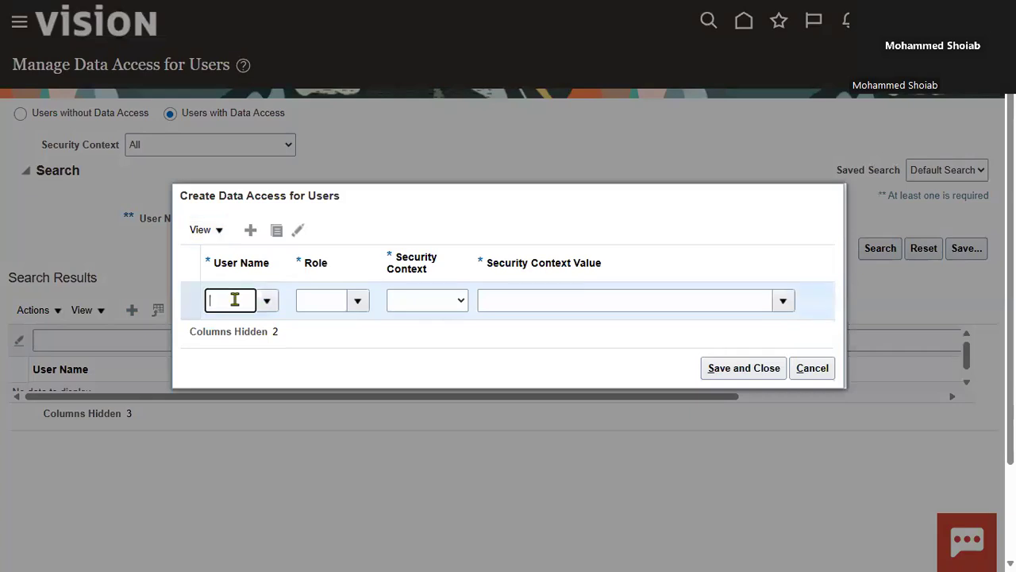
pyautogui.write('NAVEED')
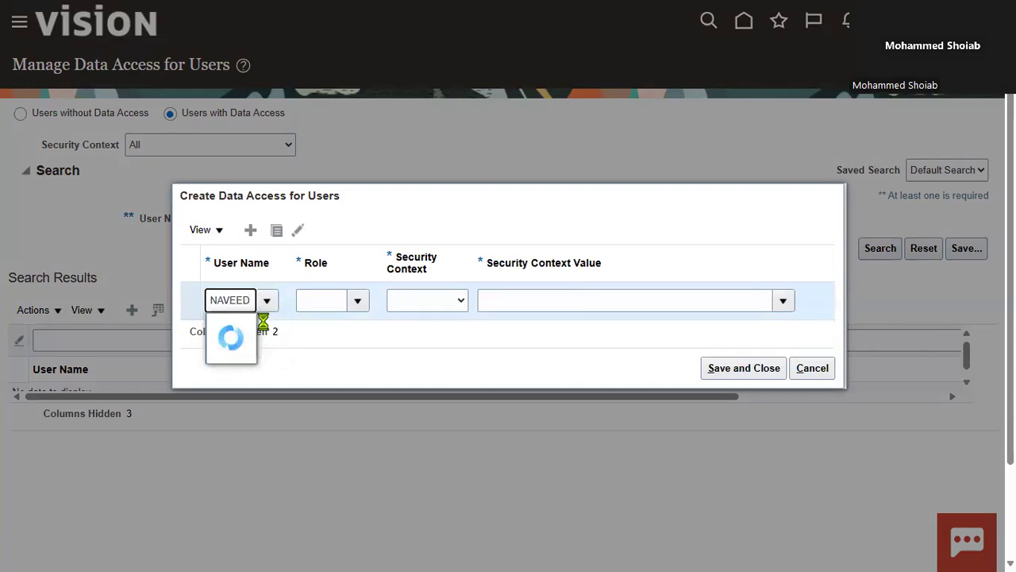
pyautogui.click(254, 326)
pyautogui.click(334, 308)
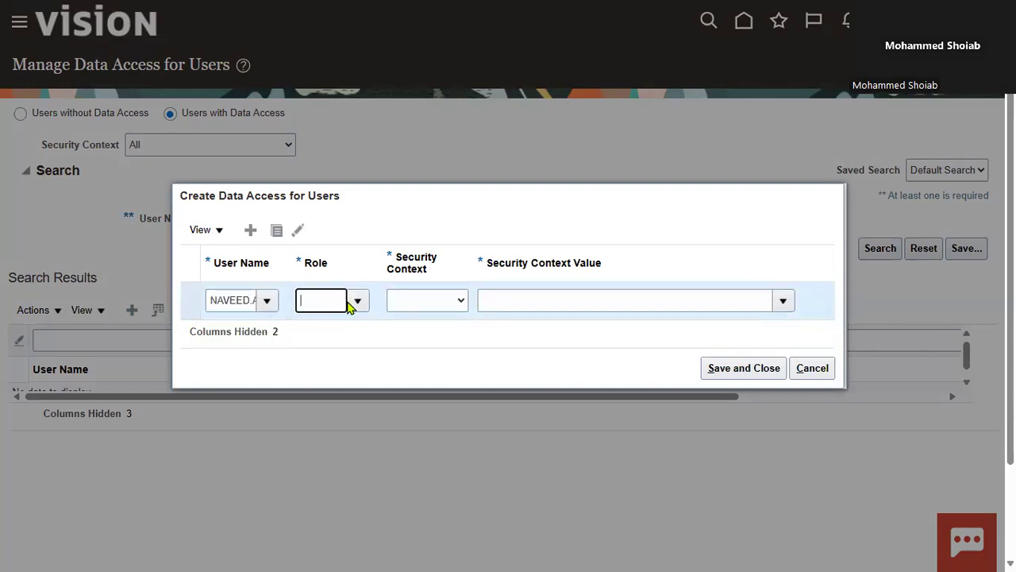
pyautogui.click(358, 303)
pyautogui.click(346, 402)
pyautogui.click(461, 302)
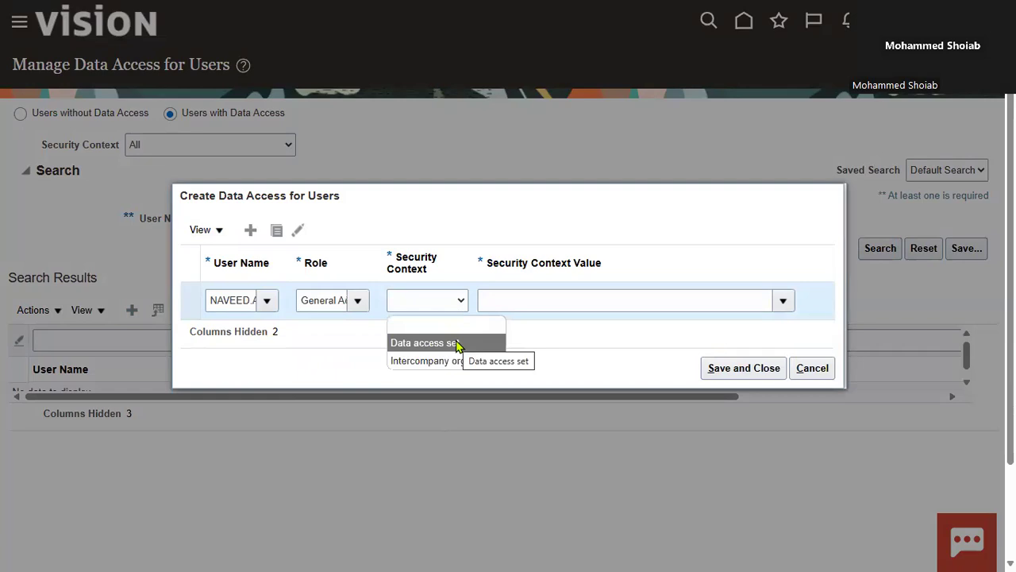
# Search the security context values for the user's primary ledger ending in _PL, assign it to the row, and save and close
pyautogui.click(782, 301)
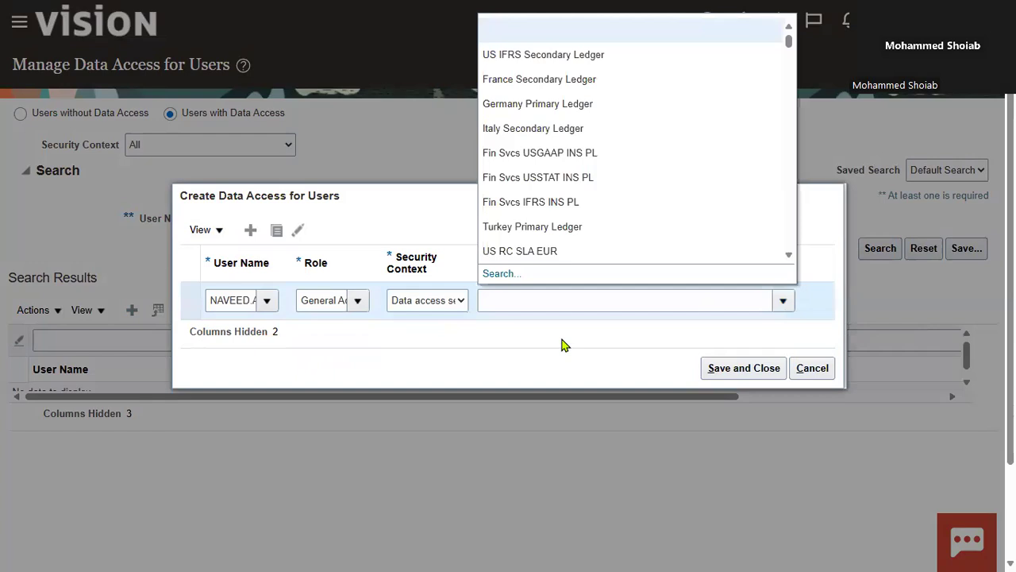
pyautogui.click(500, 274)
pyautogui.click(510, 261)
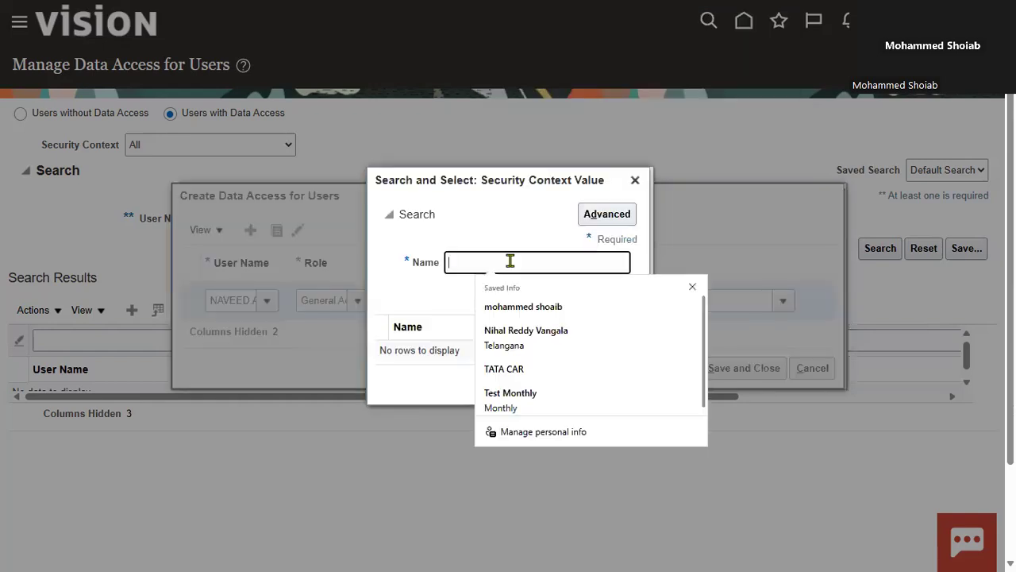
pyautogui.write('NAVEED')
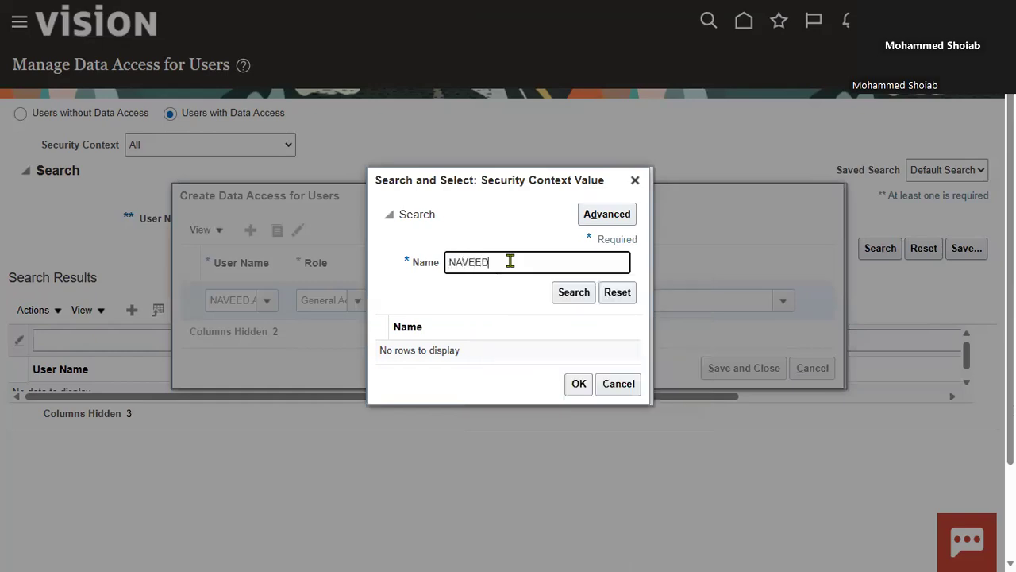
pyautogui.press('Return')
pyautogui.click(501, 357)
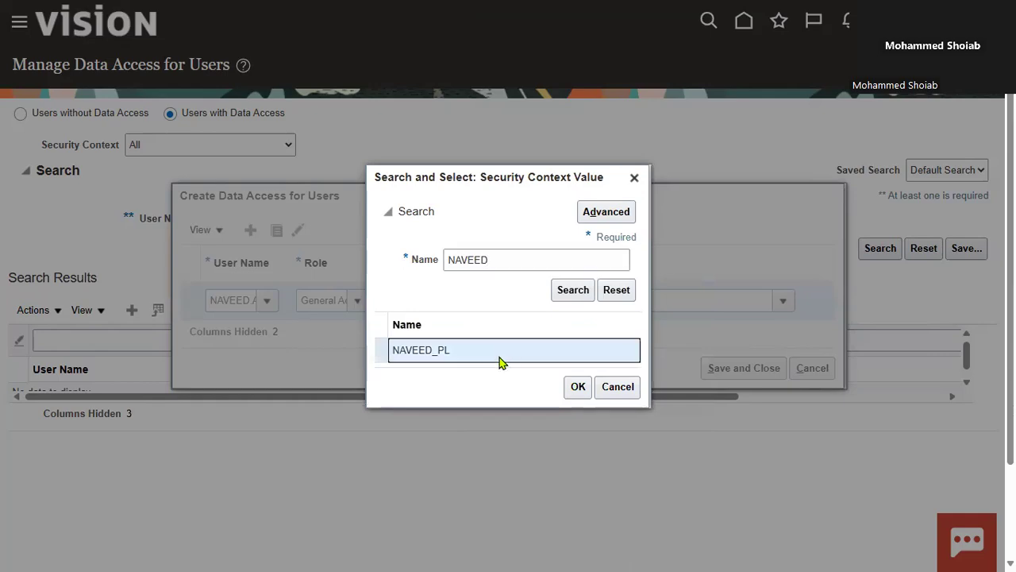
pyautogui.click(578, 388)
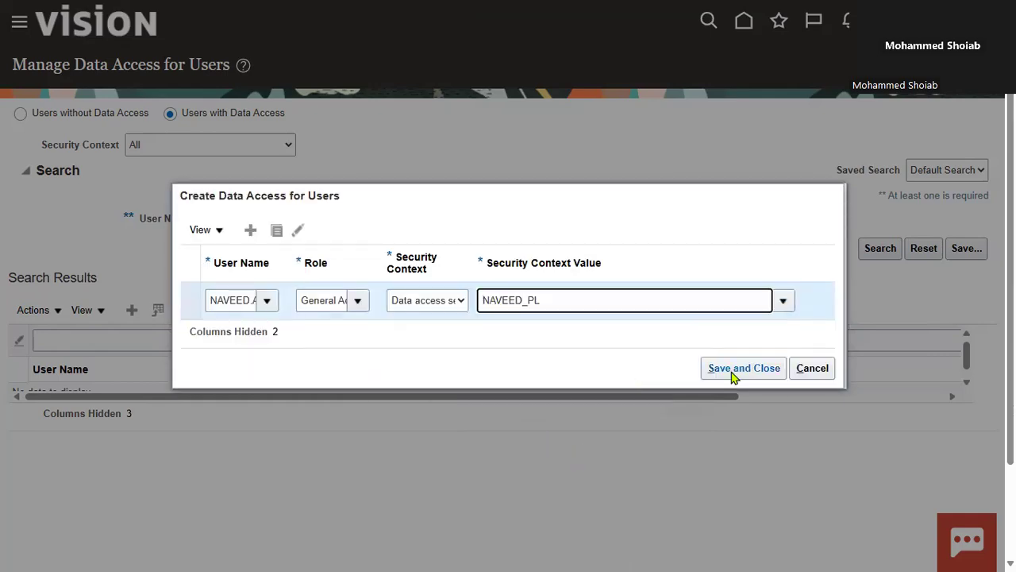
pyautogui.click(733, 373)
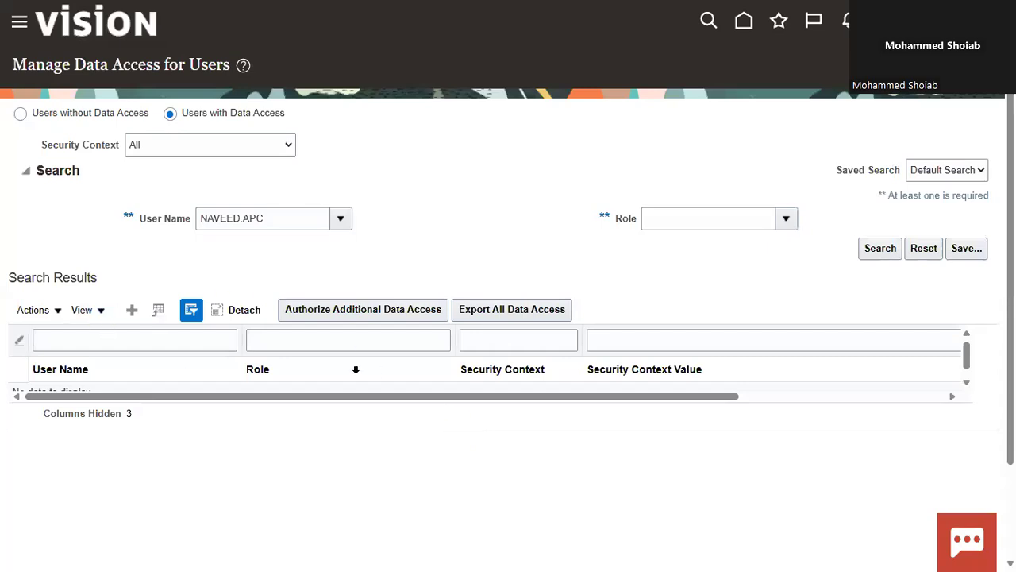
# Start another data access row for the new user and assign the General Accounting Manager role
pyautogui.click(133, 313)
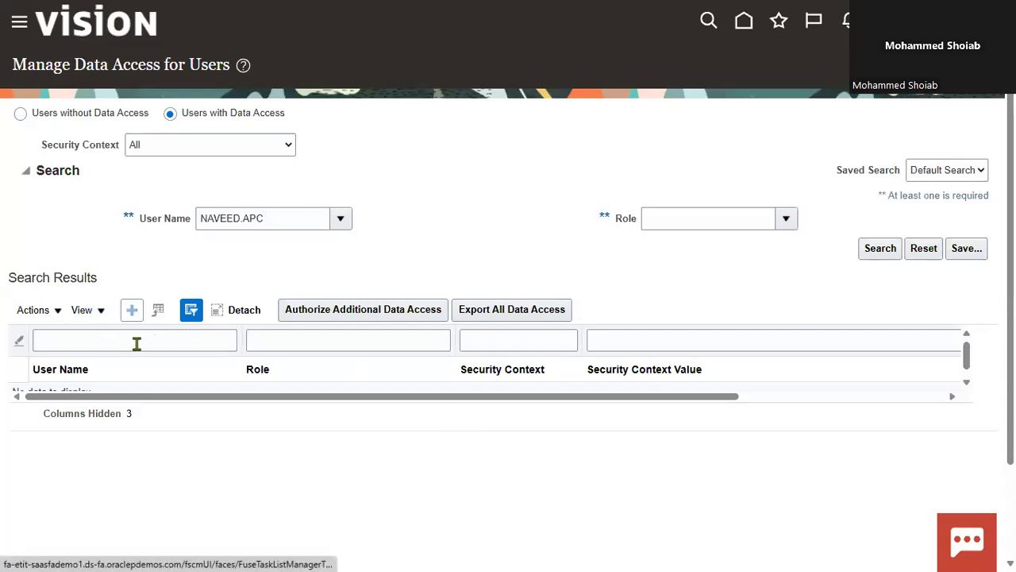
pyautogui.click(267, 300)
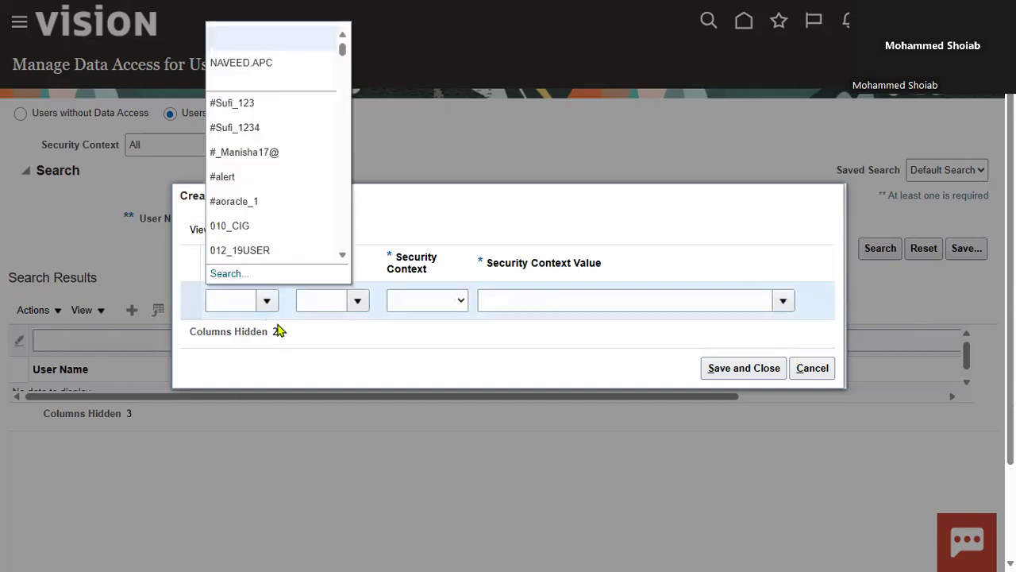
pyautogui.click(252, 62)
pyautogui.click(358, 302)
pyautogui.click(357, 302)
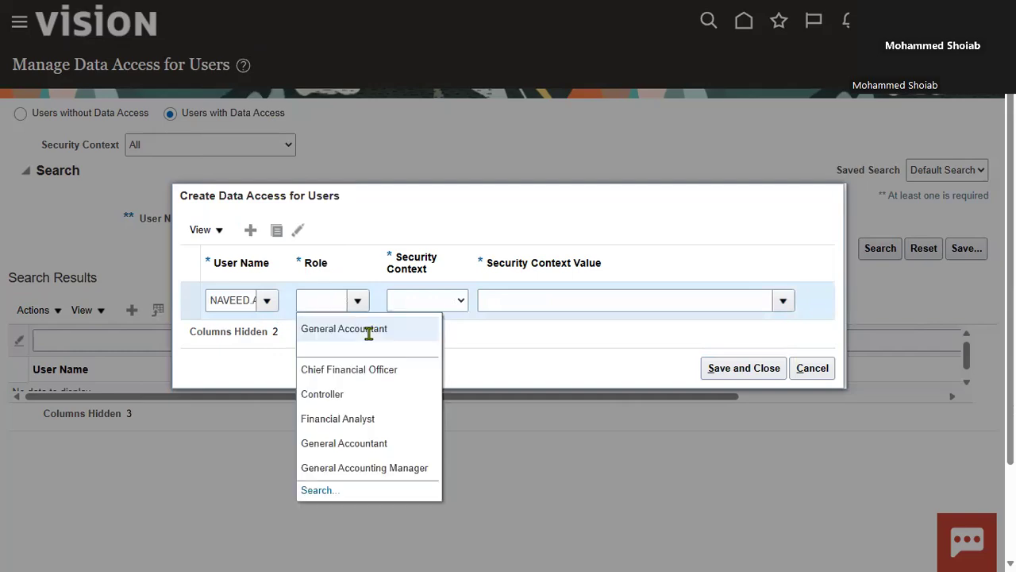
pyautogui.click(347, 467)
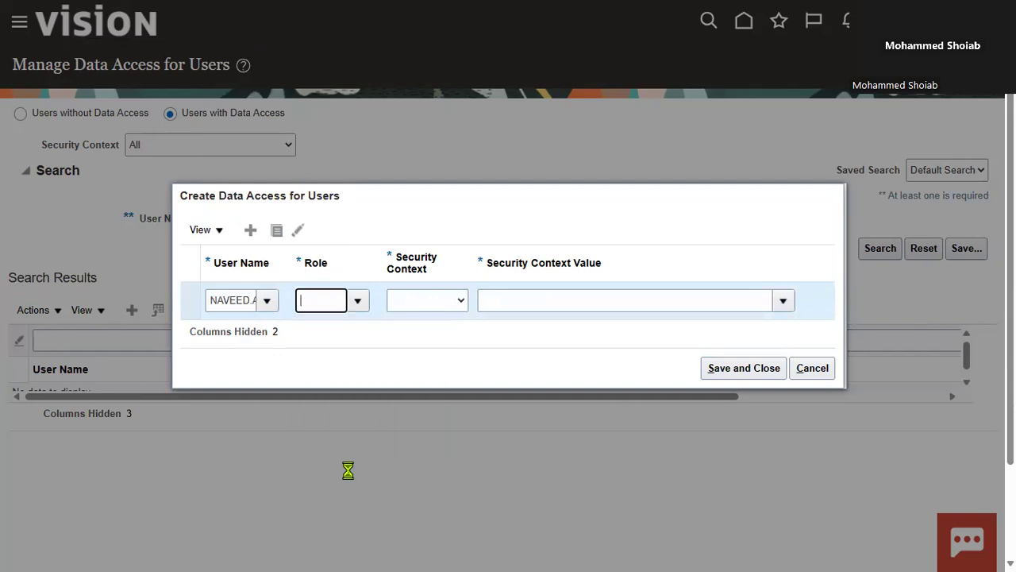
# Set the General Accounting Manager row's security context to Data access set and its value to the user's _PL primary ledger
pyautogui.click(439, 301)
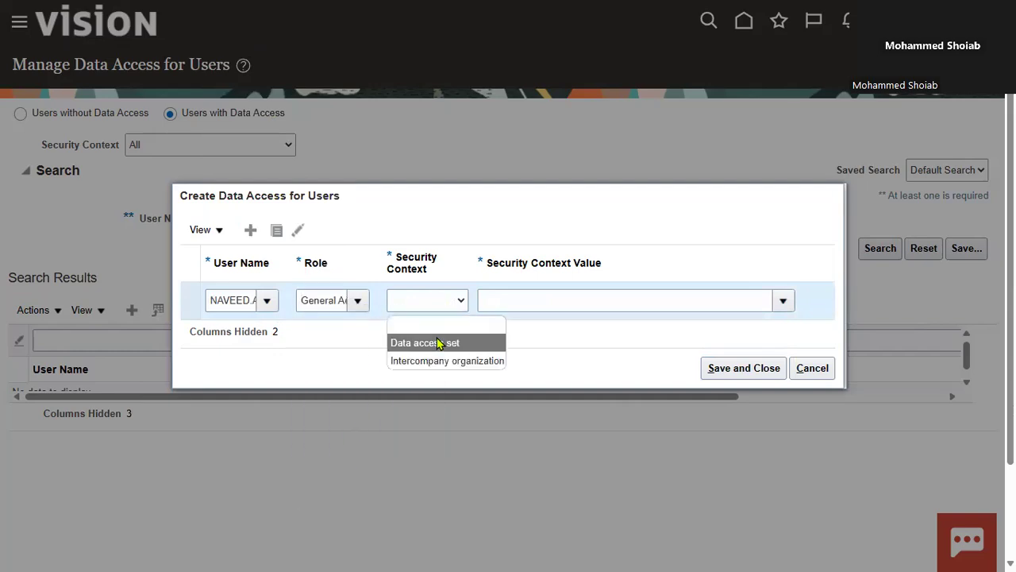
pyautogui.click(439, 343)
pyautogui.click(628, 300)
pyautogui.click(782, 301)
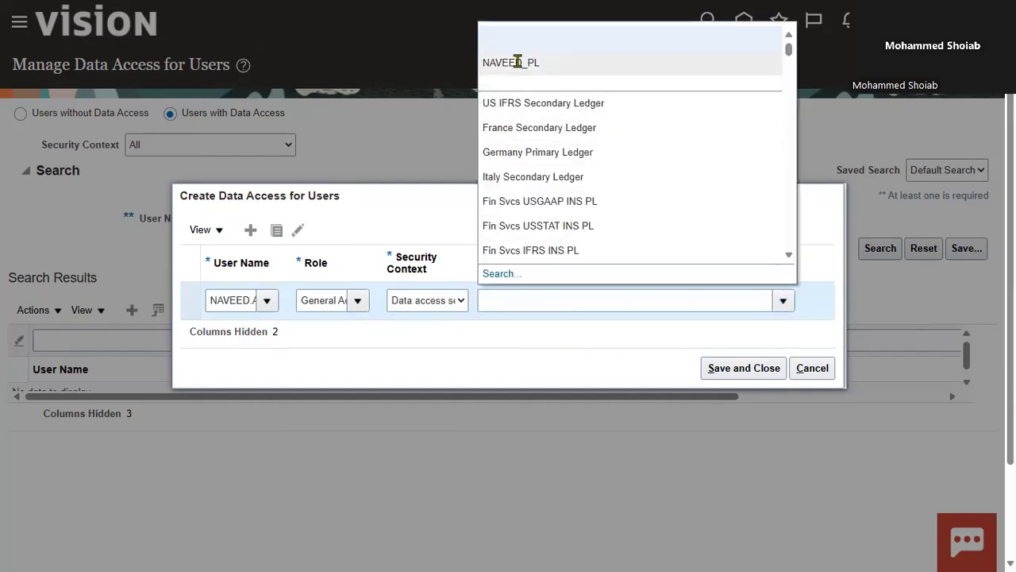
pyautogui.click(517, 61)
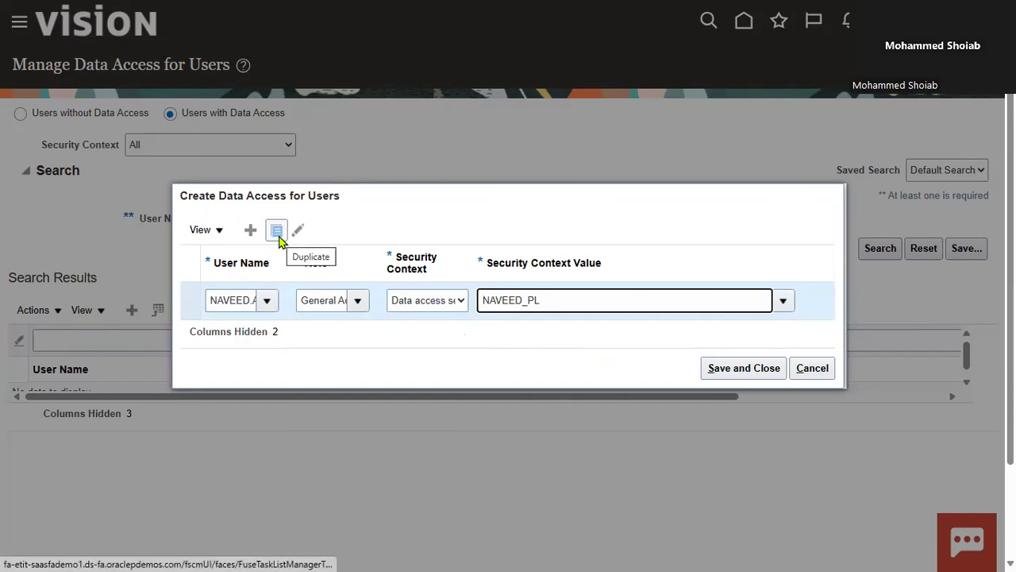
# Duplicate the data access row and set the copy to Financial Analyst, Data access set and the user's _PL primary ledger
pyautogui.click(279, 236)
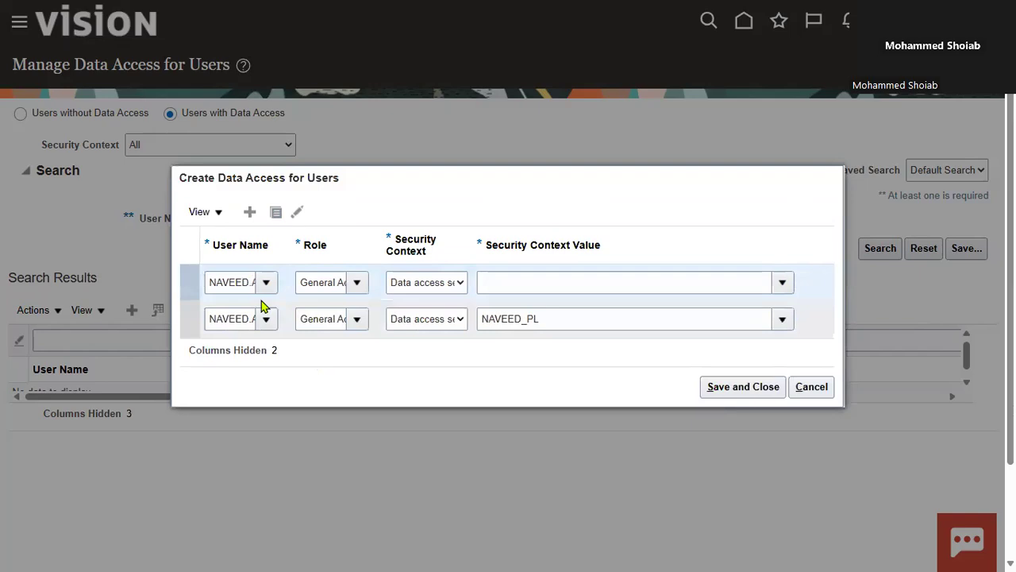
pyautogui.click(356, 284)
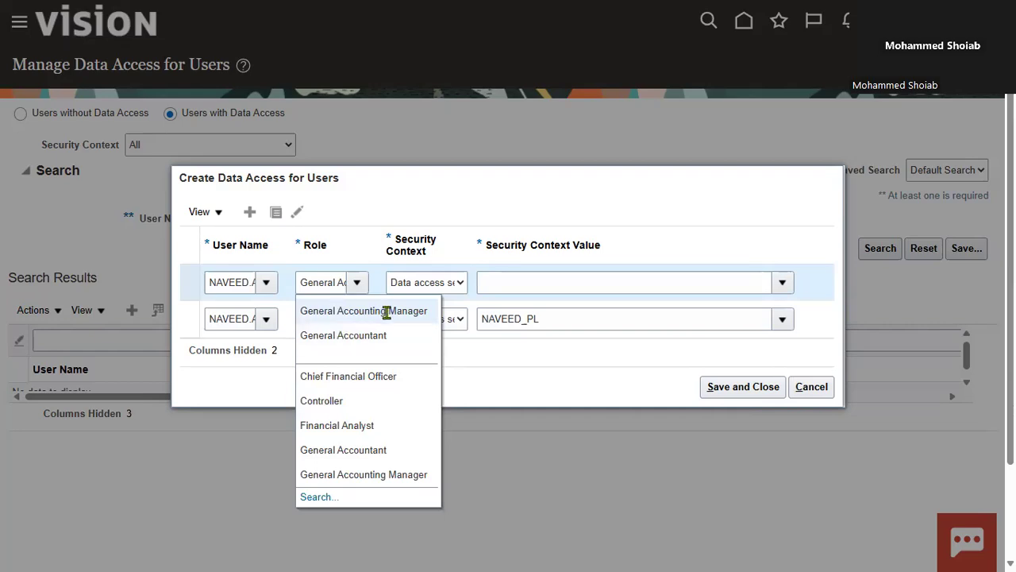
pyautogui.click(357, 425)
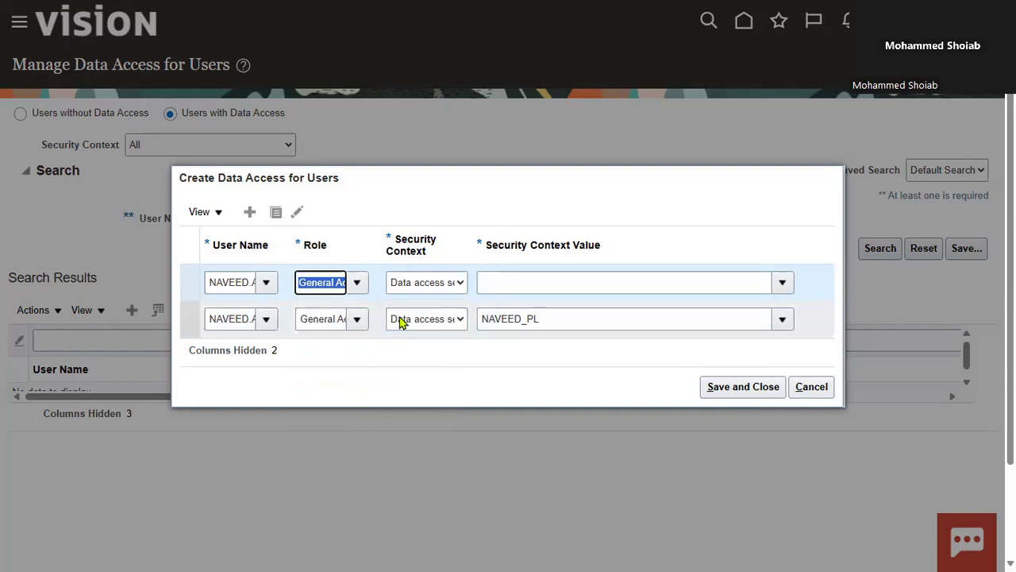
pyautogui.click(447, 284)
pyautogui.click(441, 326)
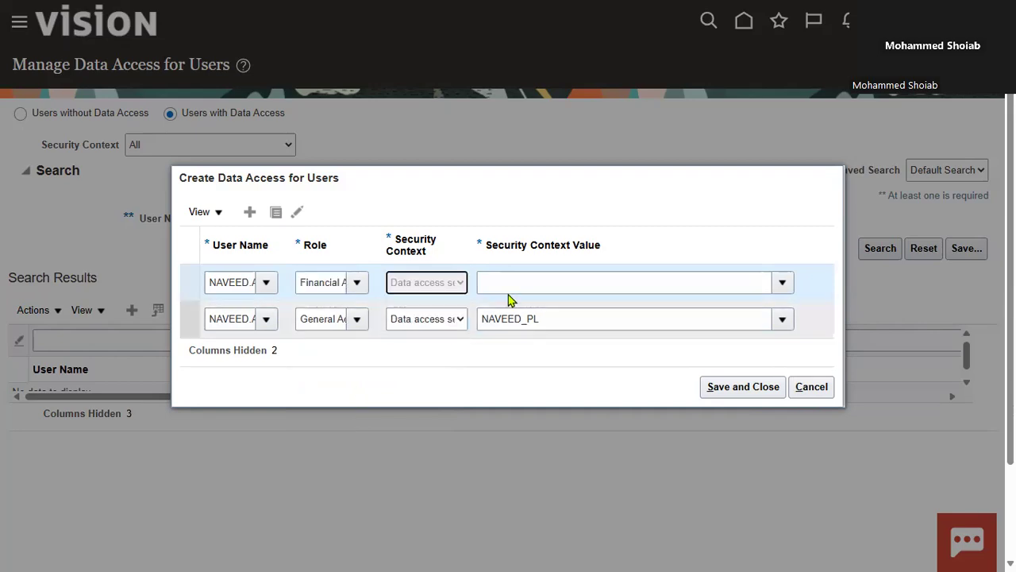
pyautogui.click(596, 280)
pyautogui.click(777, 285)
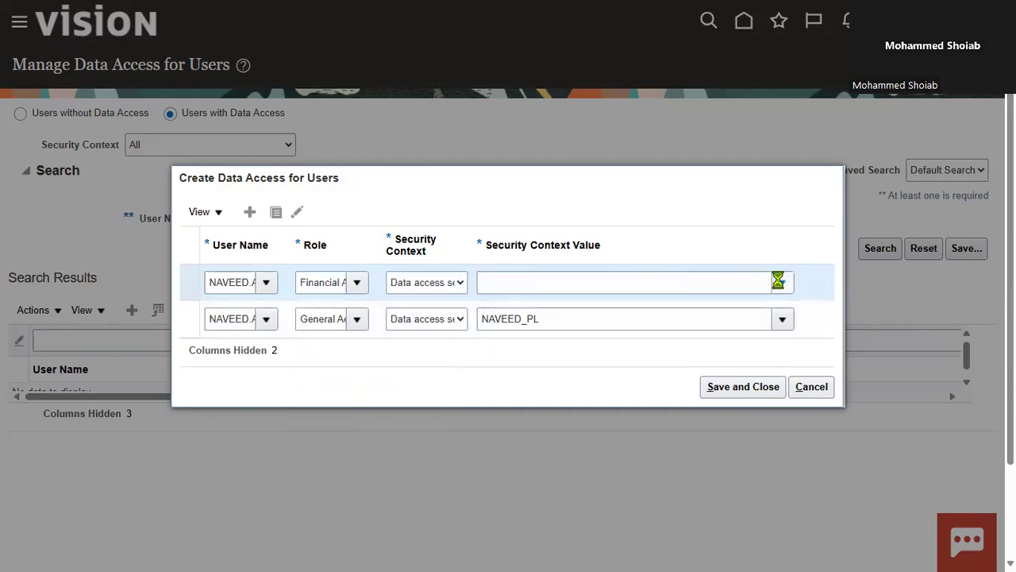
pyautogui.click(502, 286)
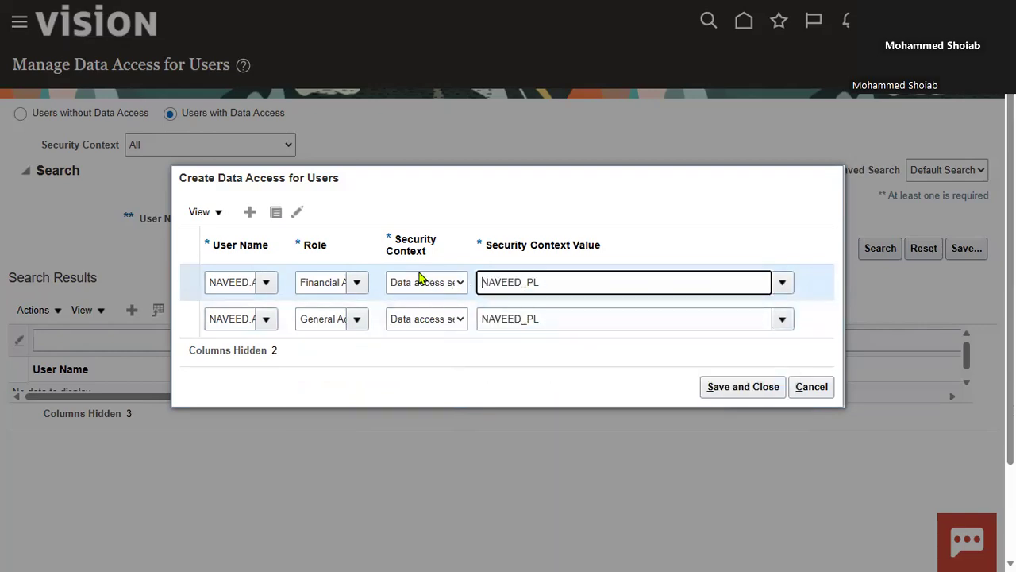
# Duplicate the Financial Analyst row and set the copy to Controller, Data access set and the user's _PL primary ledger
pyautogui.click(276, 214)
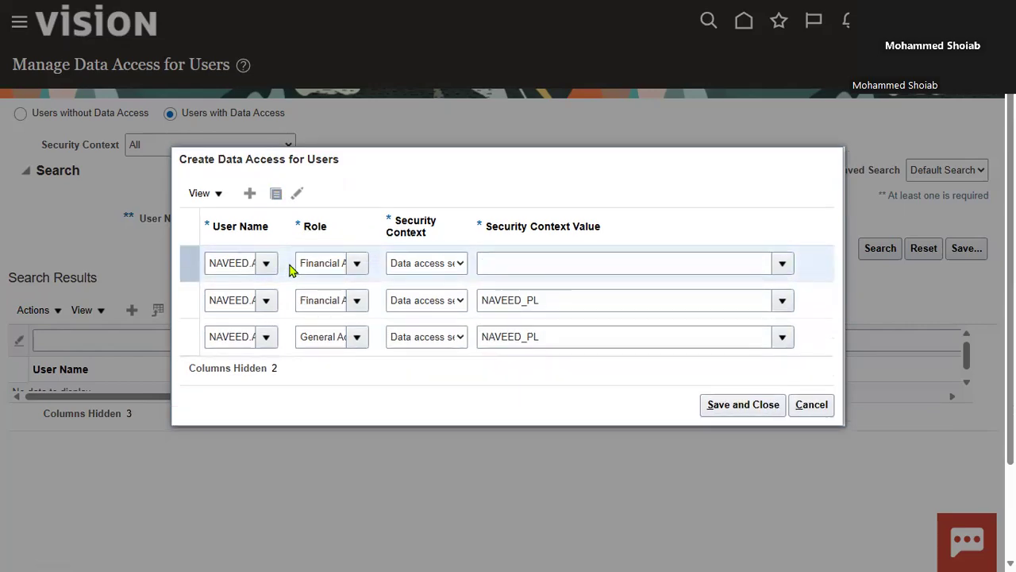
pyautogui.click(357, 263)
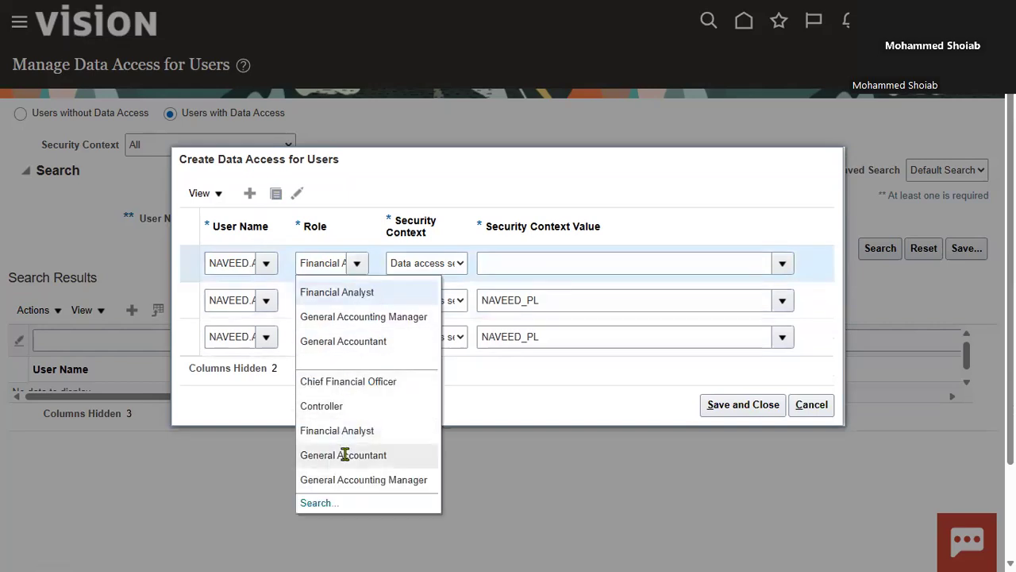
pyautogui.click(434, 300)
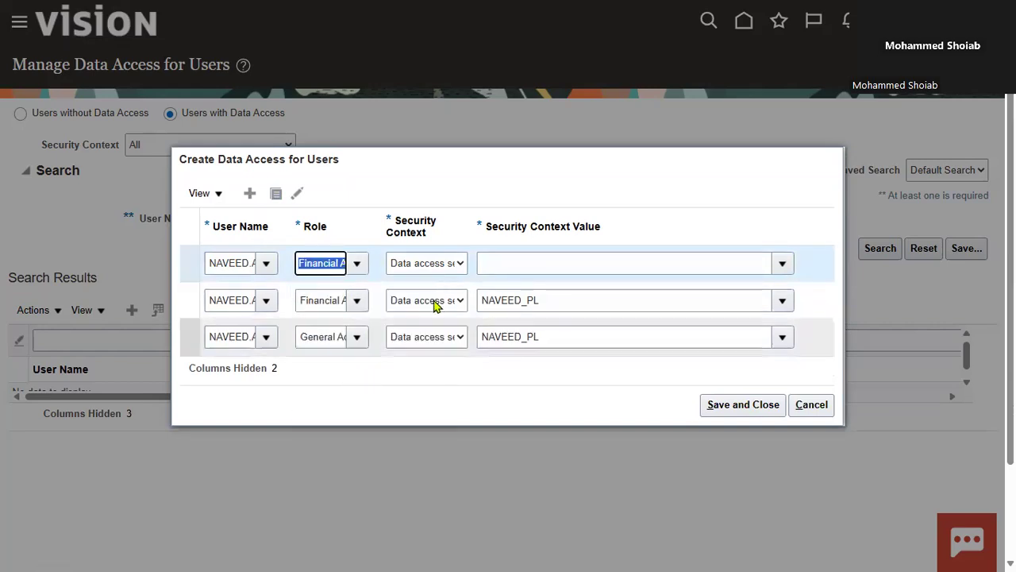
pyautogui.click(459, 263)
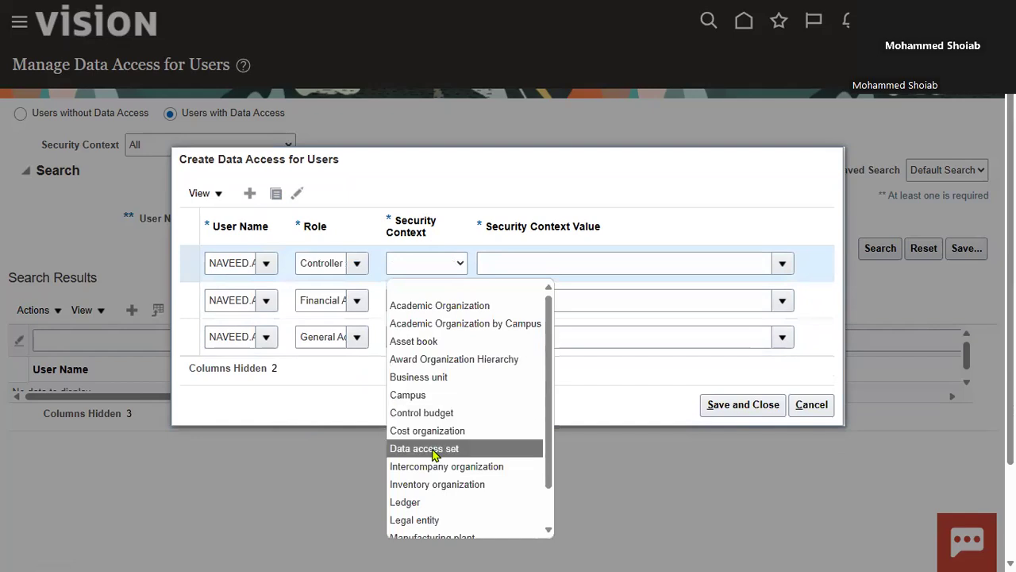
pyautogui.click(435, 449)
pyautogui.click(781, 264)
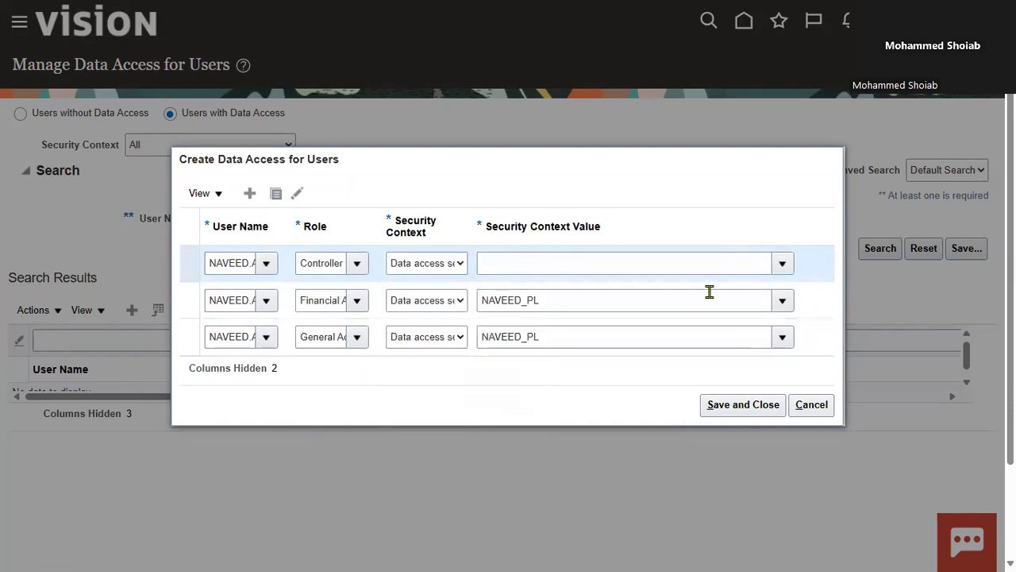
pyautogui.click(538, 333)
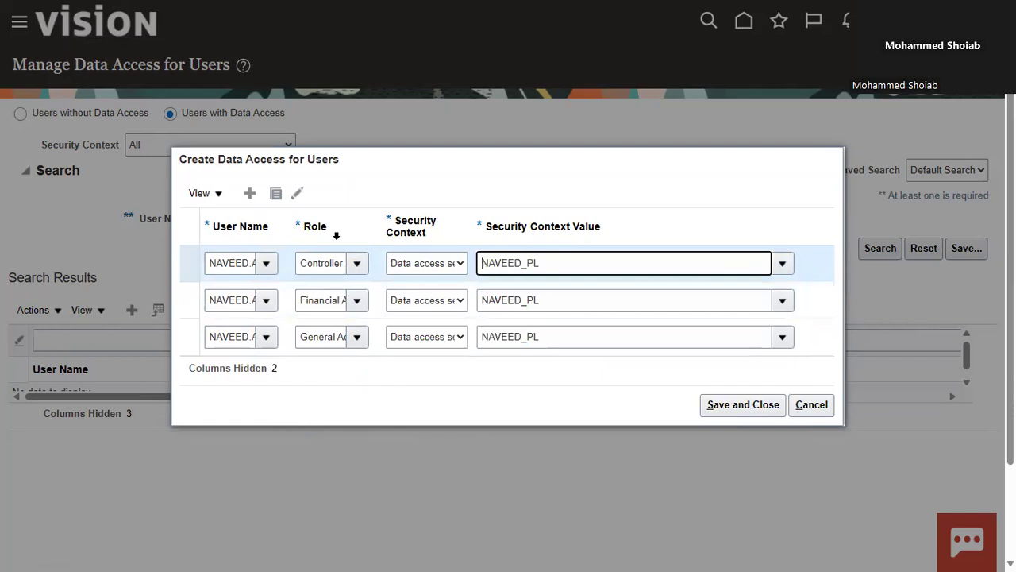
# Duplicate the Controller row as Chief Financial Officer with Data access set and the user's _PL primary ledger, and save and close
pyautogui.click(278, 201)
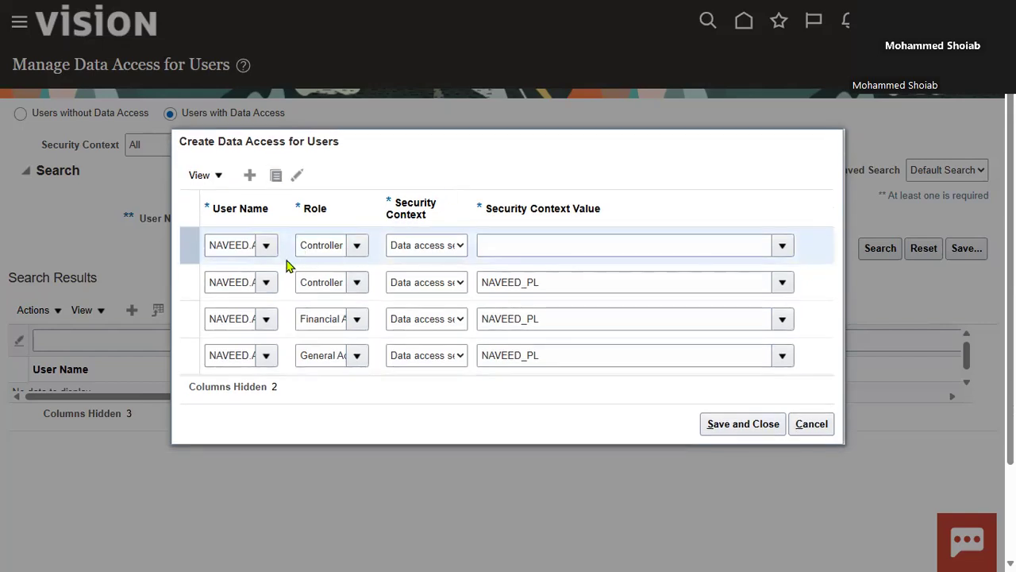
pyautogui.click(358, 246)
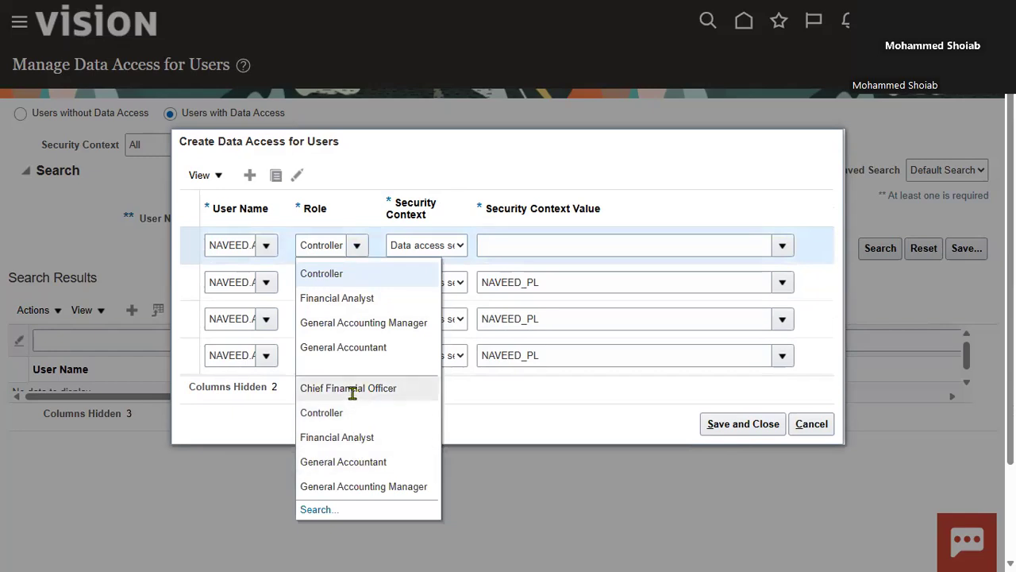
pyautogui.click(351, 388)
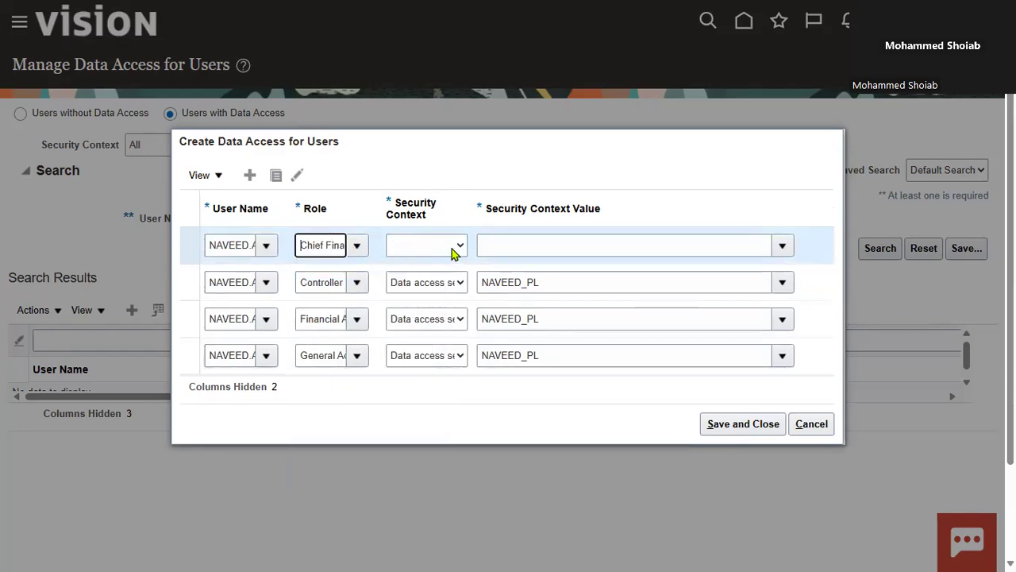
pyautogui.click(452, 249)
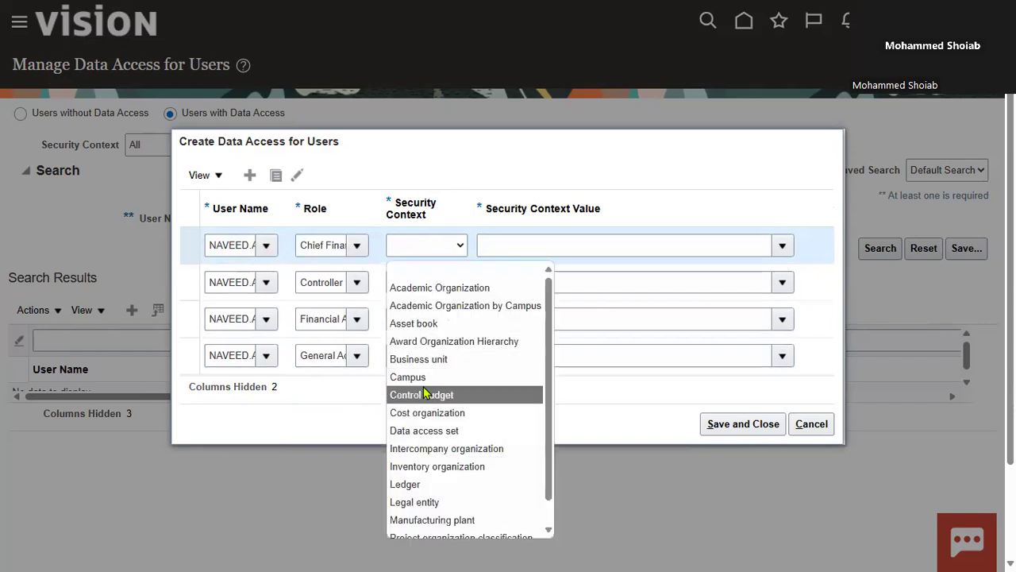
pyautogui.click(423, 432)
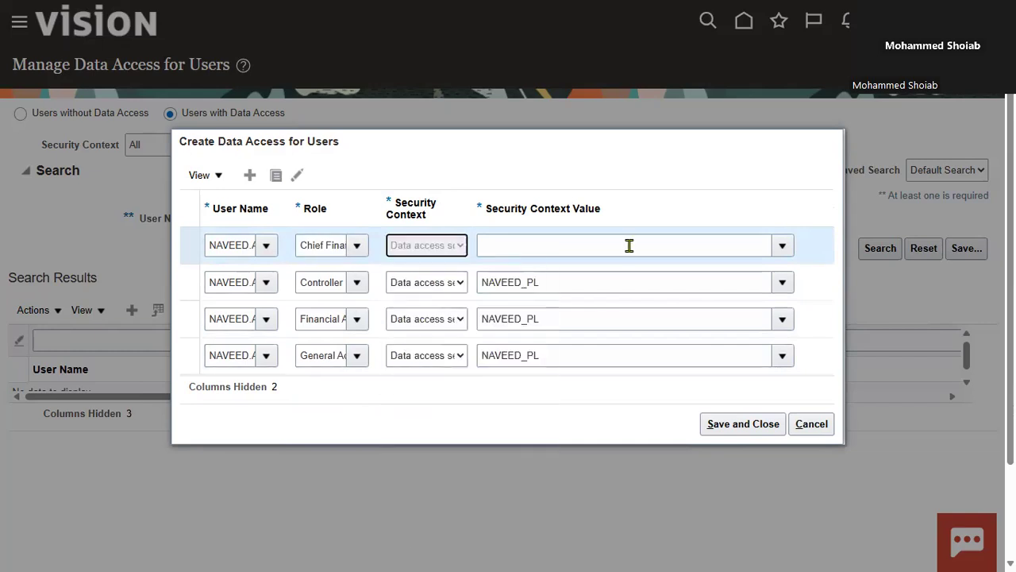
pyautogui.click(788, 247)
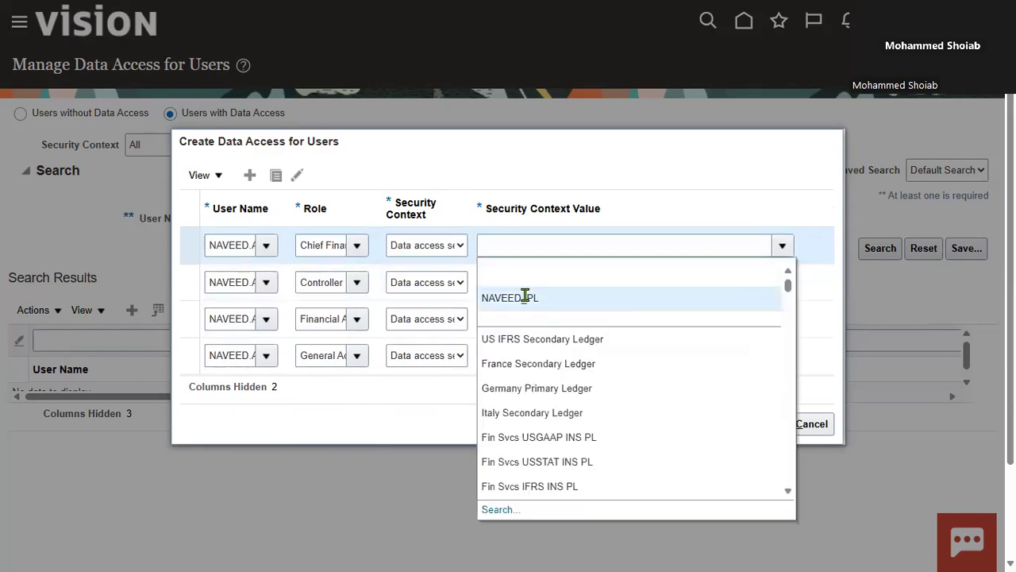
pyautogui.click(524, 296)
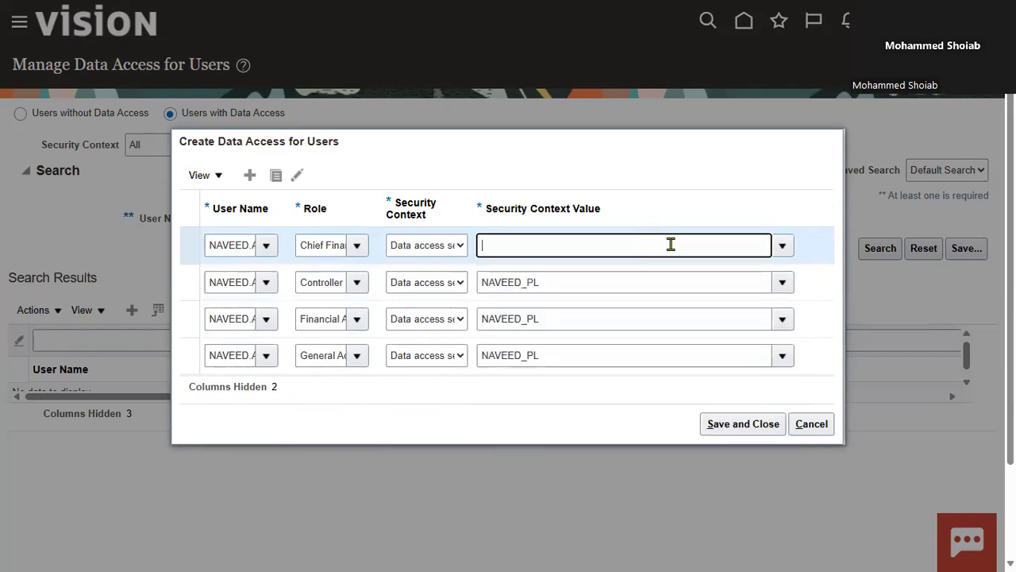
pyautogui.click(729, 429)
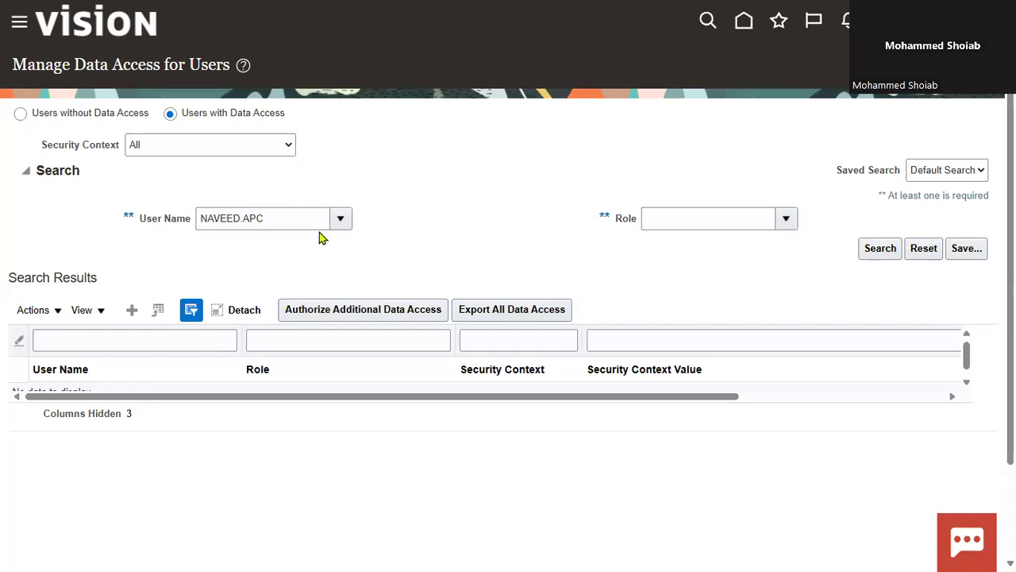
# Search for the new user's data access assignments, review them in a detached table and leave the data access page
pyautogui.click(873, 251)
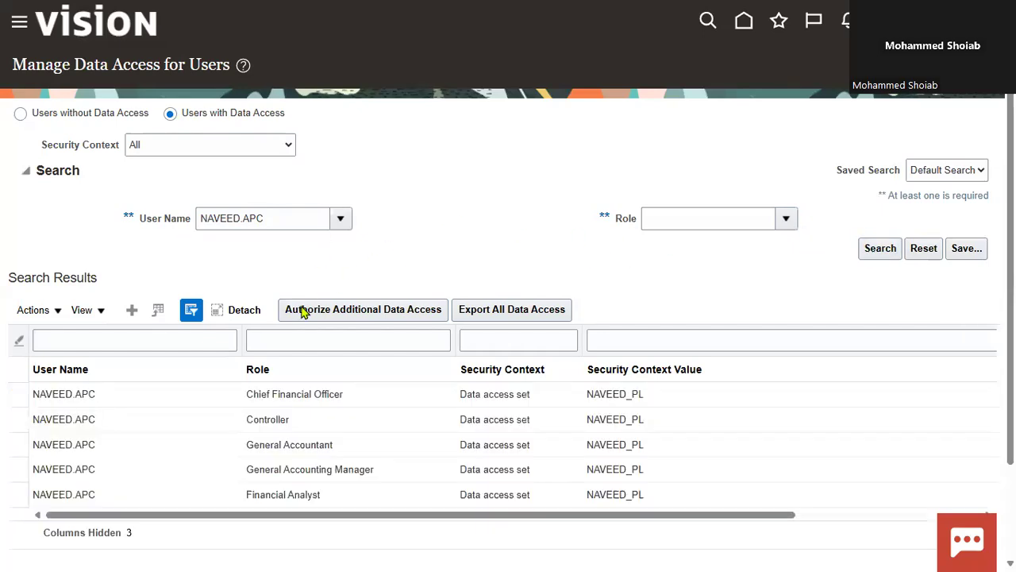
pyautogui.click(239, 316)
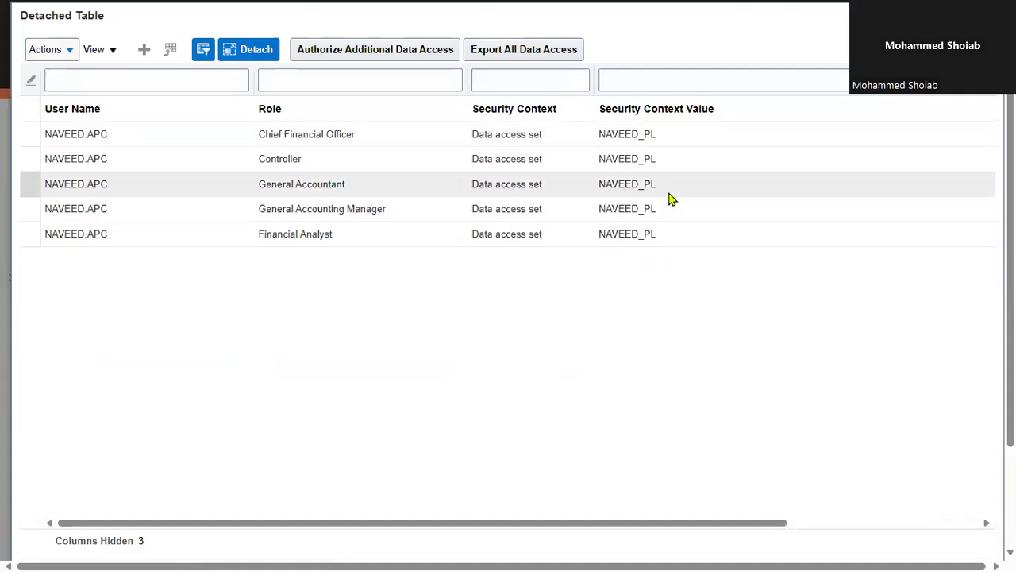
pyautogui.click(267, 52)
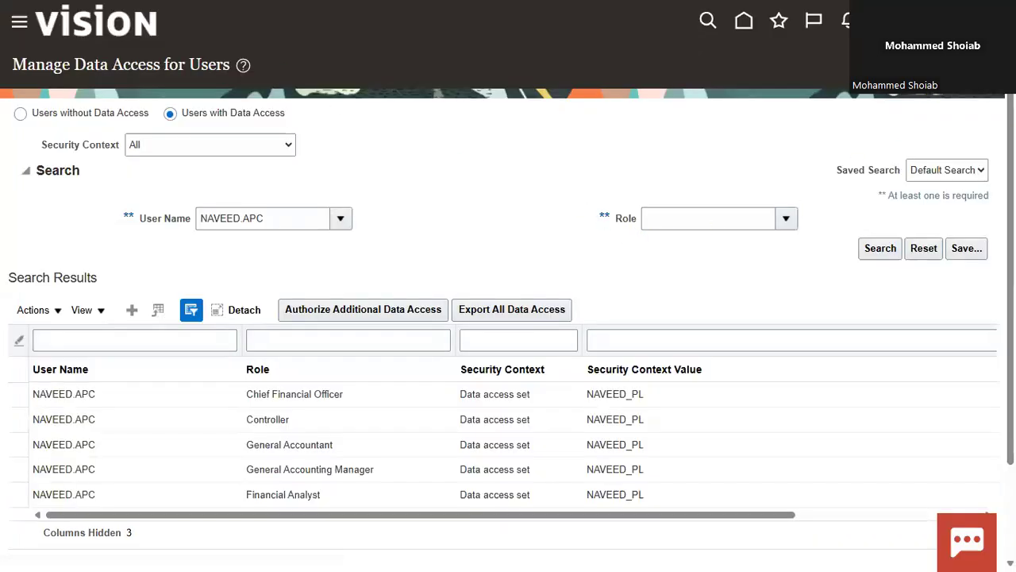
pyautogui.click(968, 65)
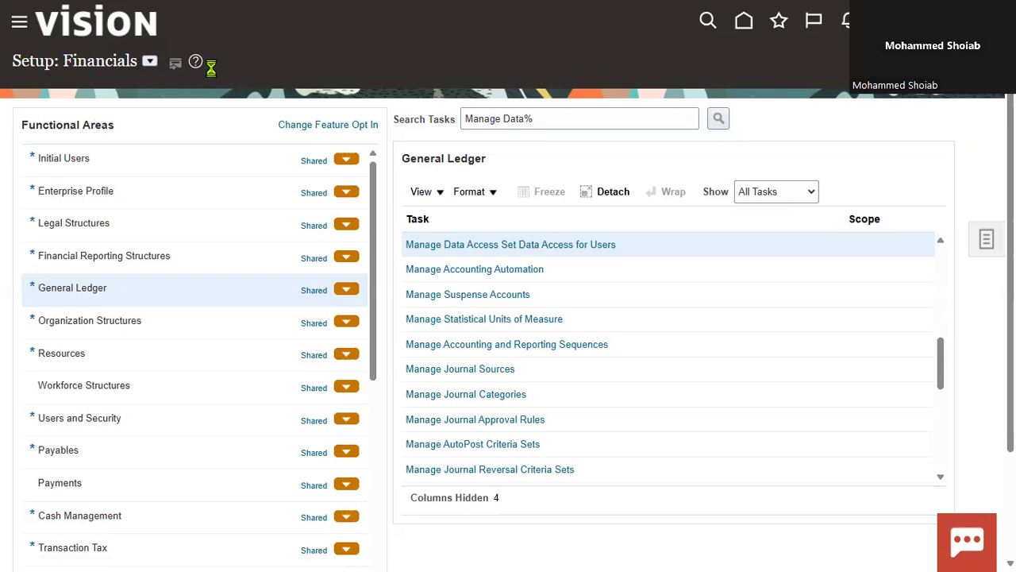
# Open Scheduled Processes and start scheduling a new process
pyautogui.scroll(-5, 431, 306)
pyautogui.scroll(-8, 431, 310)
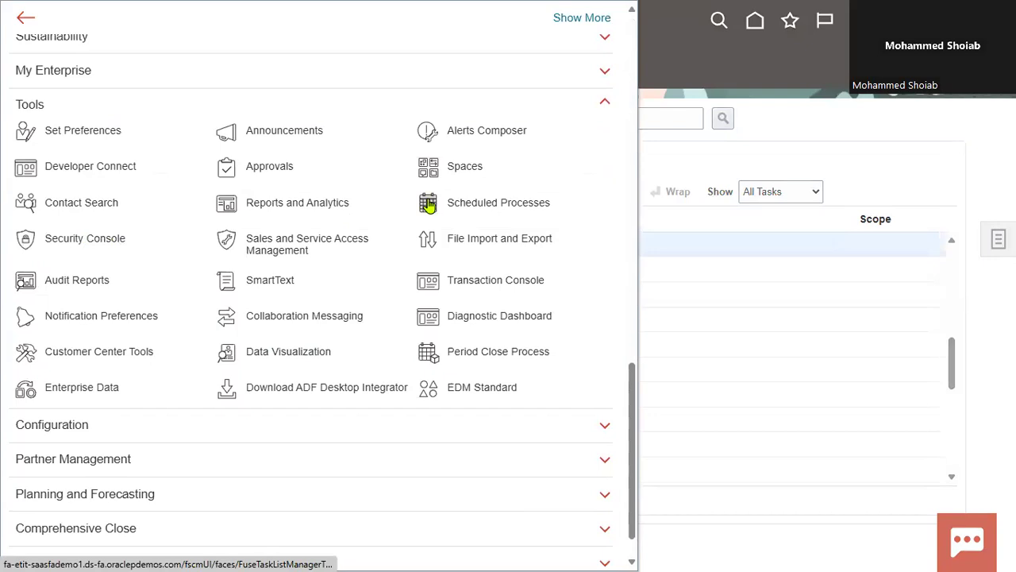
pyautogui.click(428, 205)
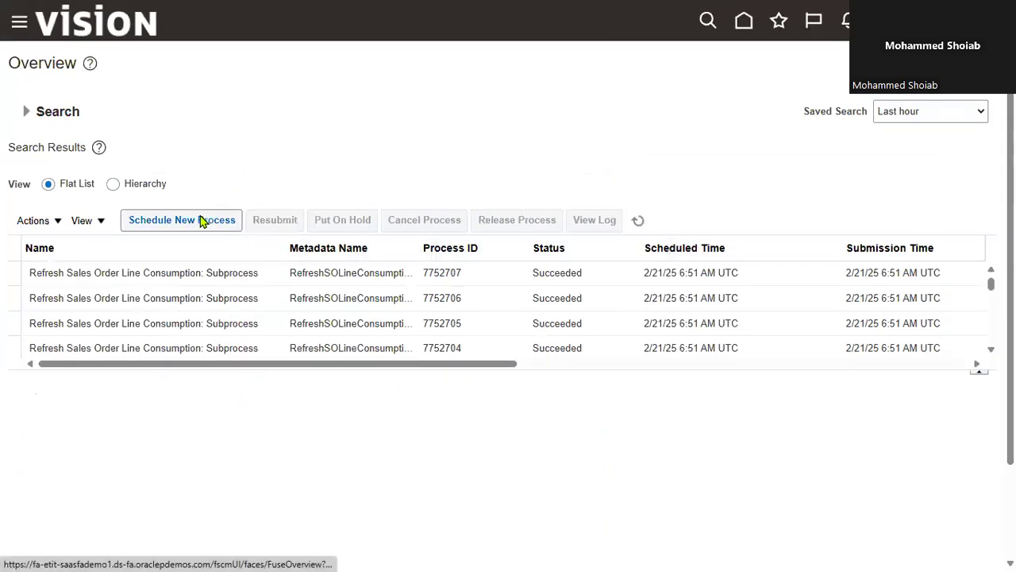
pyautogui.click(200, 221)
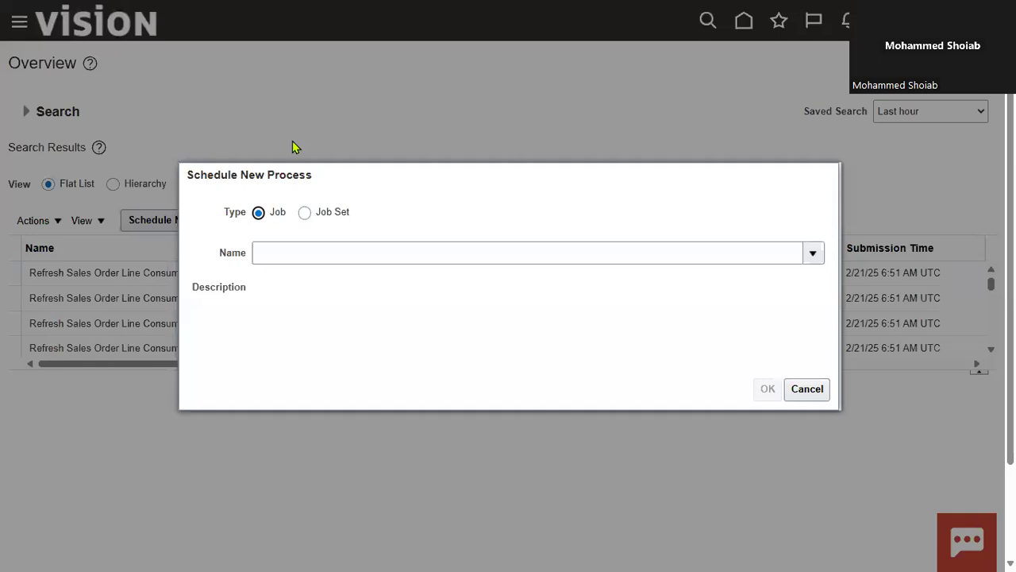
# Search the job names for LDAP and choose Retrieve Latest LDAP Changes as the process
pyautogui.click(329, 254)
pyautogui.write('L')
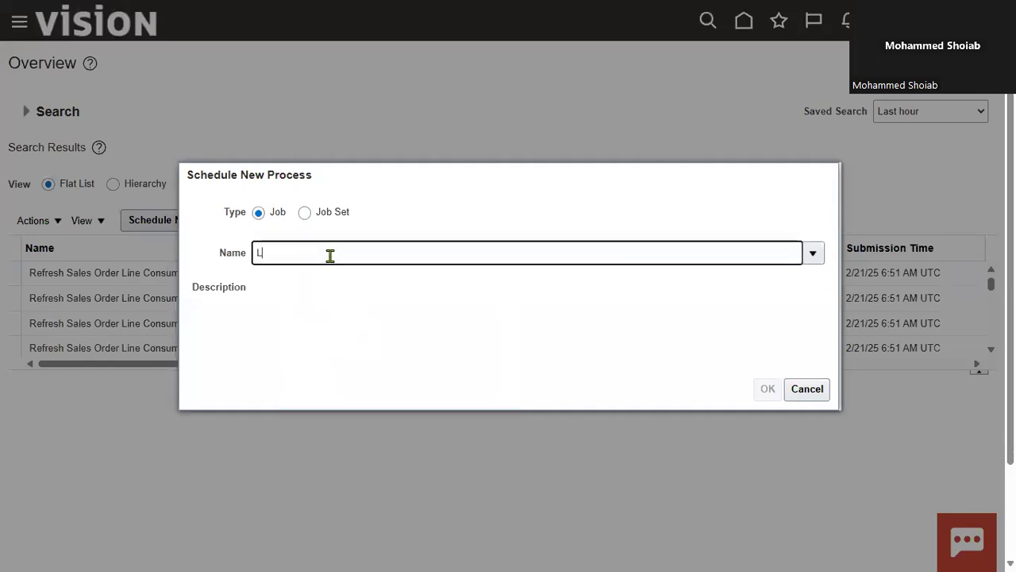
pyautogui.write('DAP')
pyautogui.press('Tab')
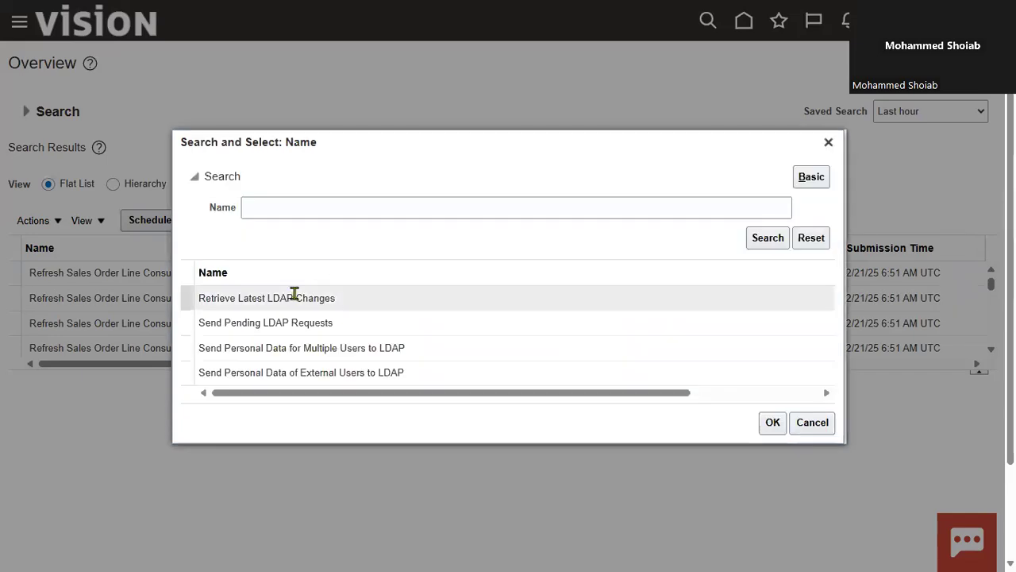
pyautogui.click(293, 297)
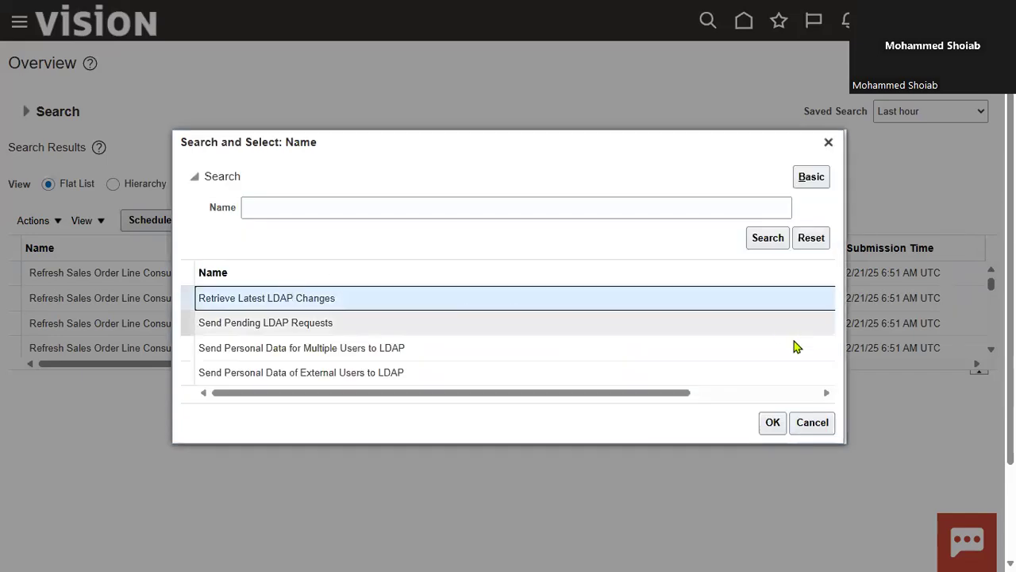
pyautogui.click(773, 423)
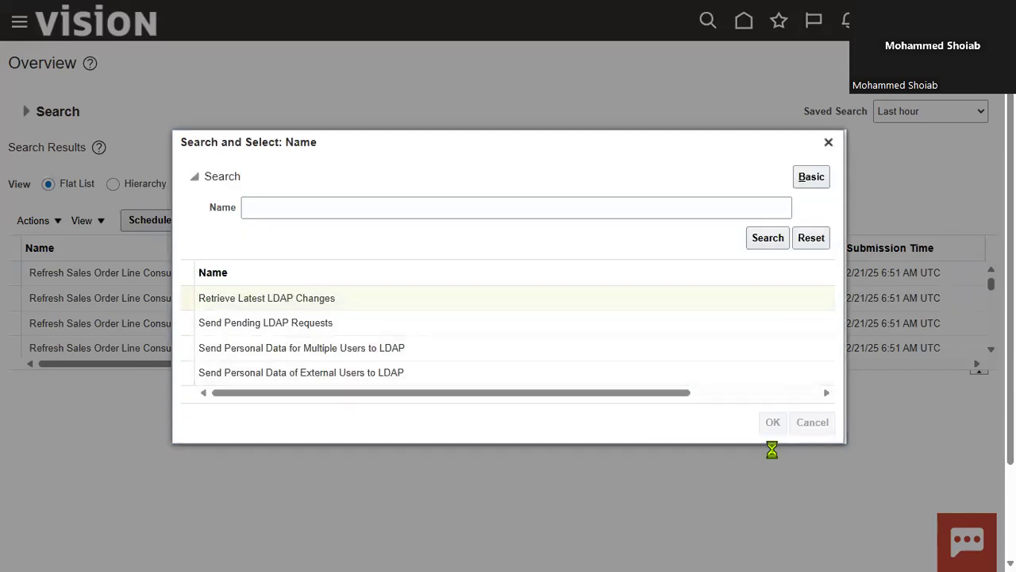
pyautogui.click(767, 390)
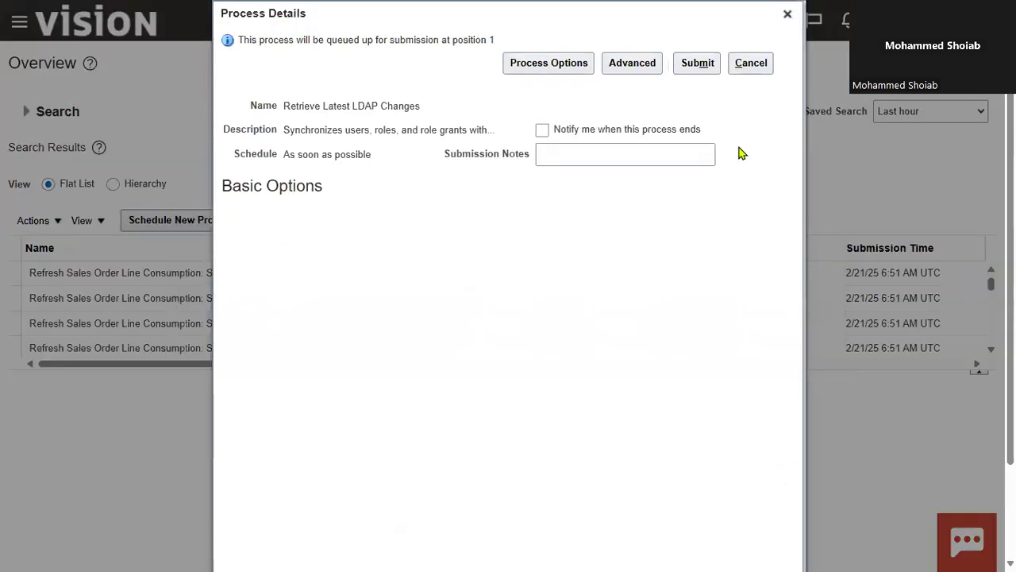
# Try twice to submit the Retrieve Latest LDAP Changes process and close its process details
pyautogui.click(697, 63)
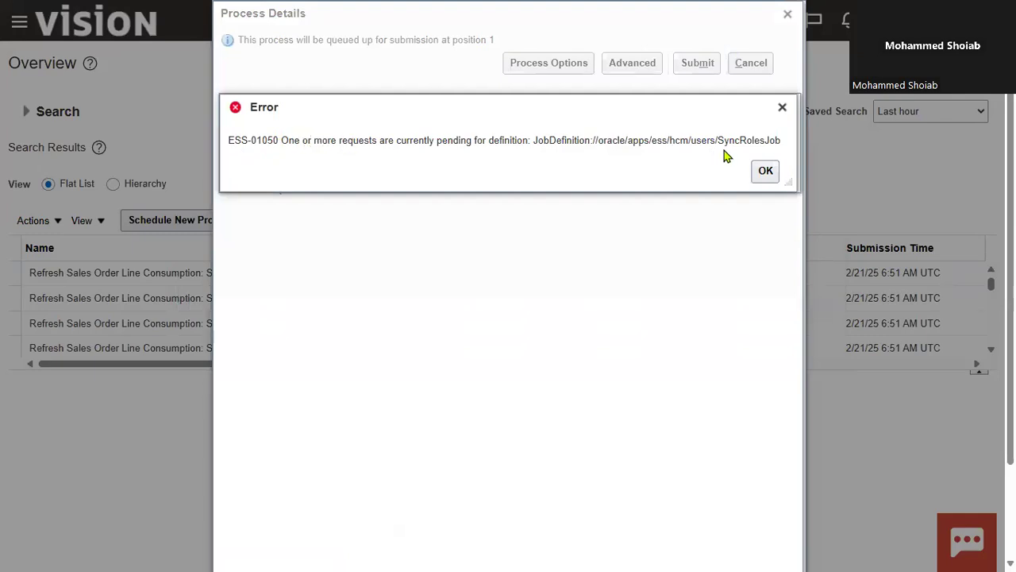
pyautogui.click(766, 170)
pyautogui.click(699, 68)
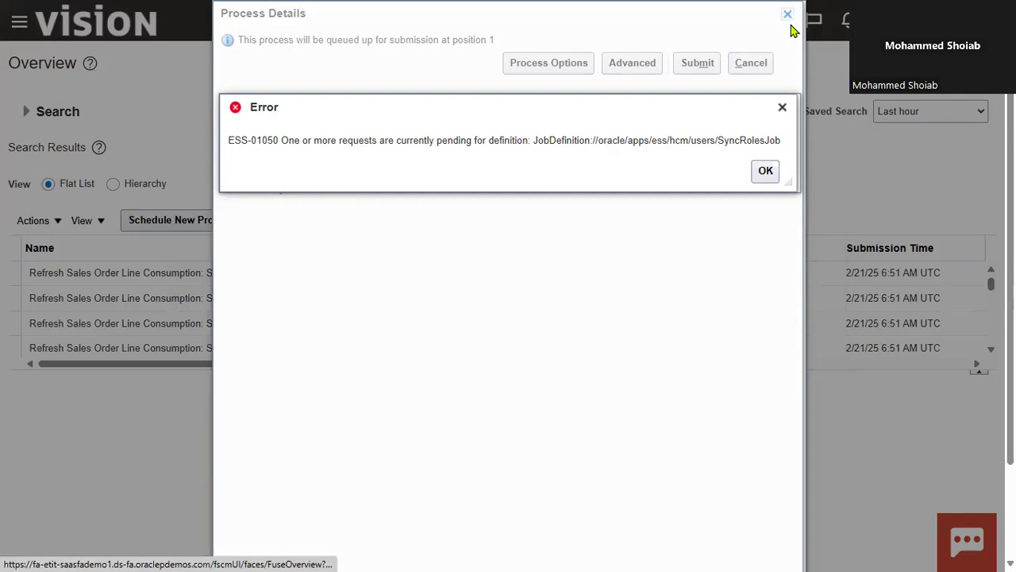
pyautogui.click(765, 169)
pyautogui.click(788, 14)
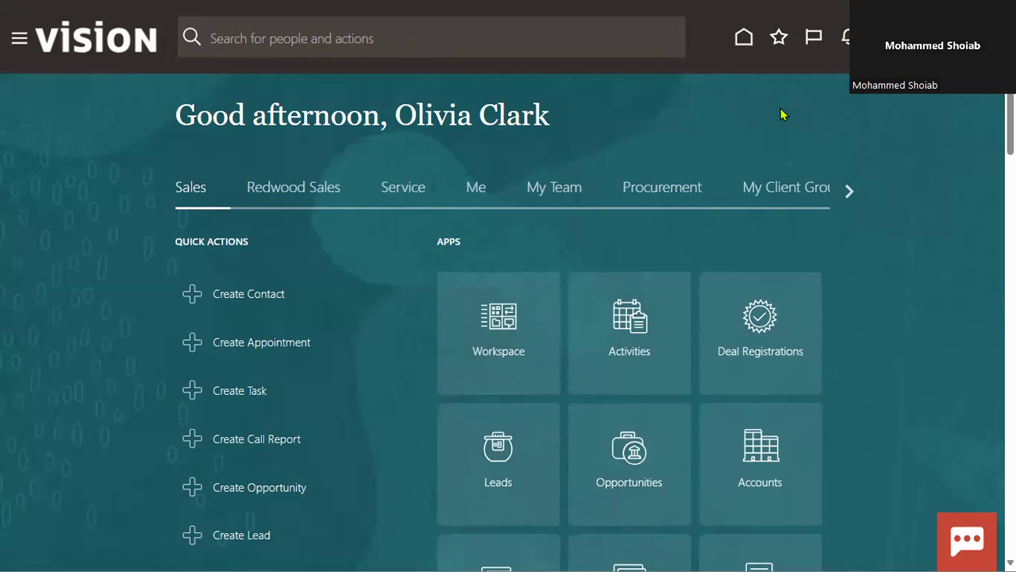
pyautogui.click(973, 39)
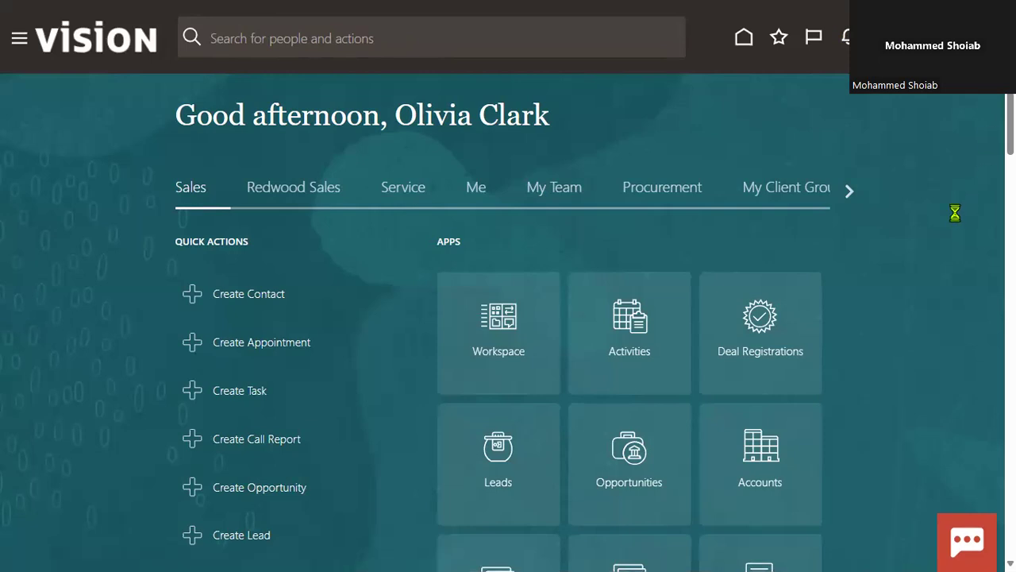
pyautogui.click(681, 286)
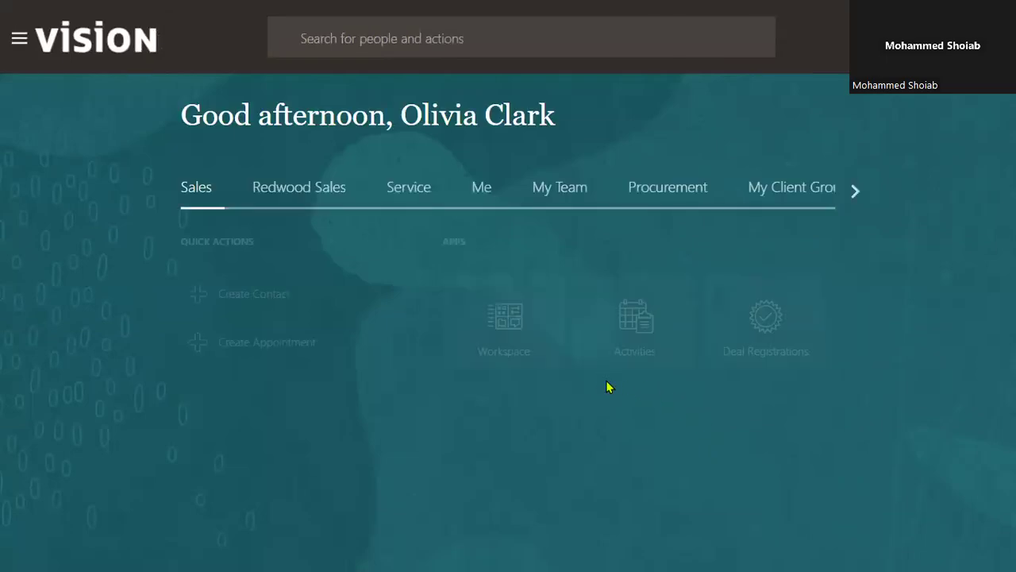
pyautogui.click(849, 193)
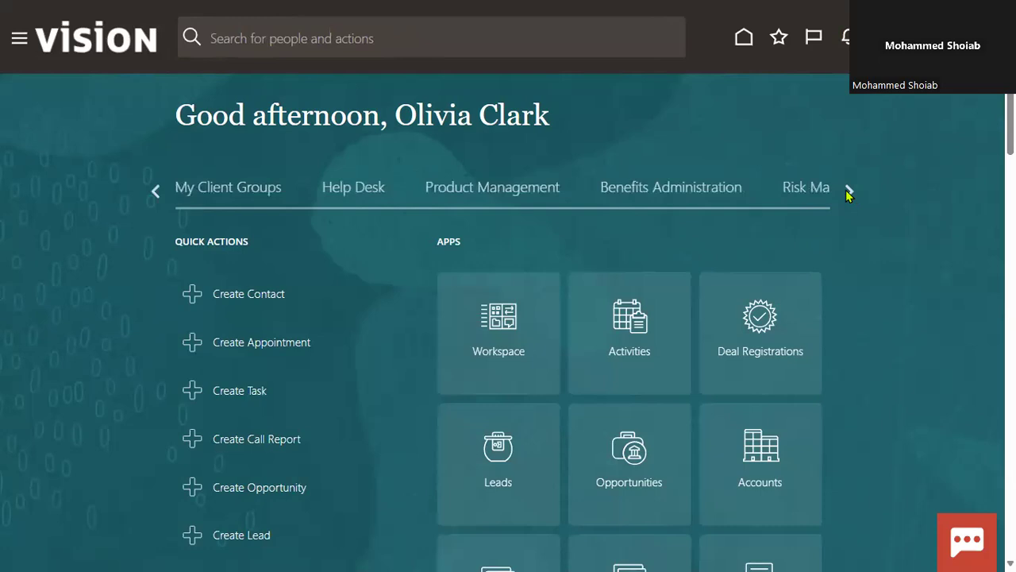
pyautogui.click(846, 191)
pyautogui.click(845, 190)
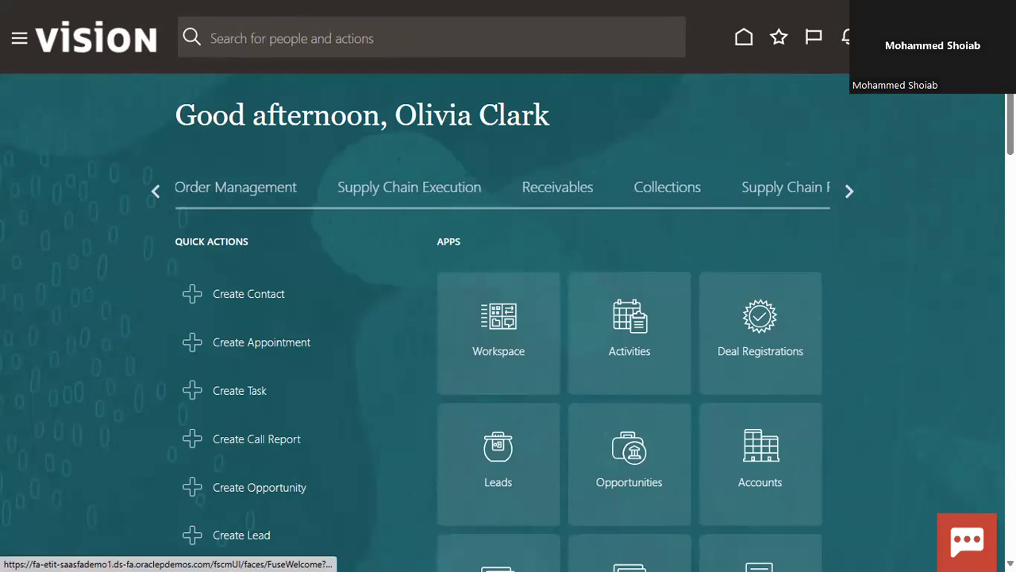
# Sign out of the current account and replace the user ID on the sign-in page with the new user's ID
pyautogui.click(933, 40)
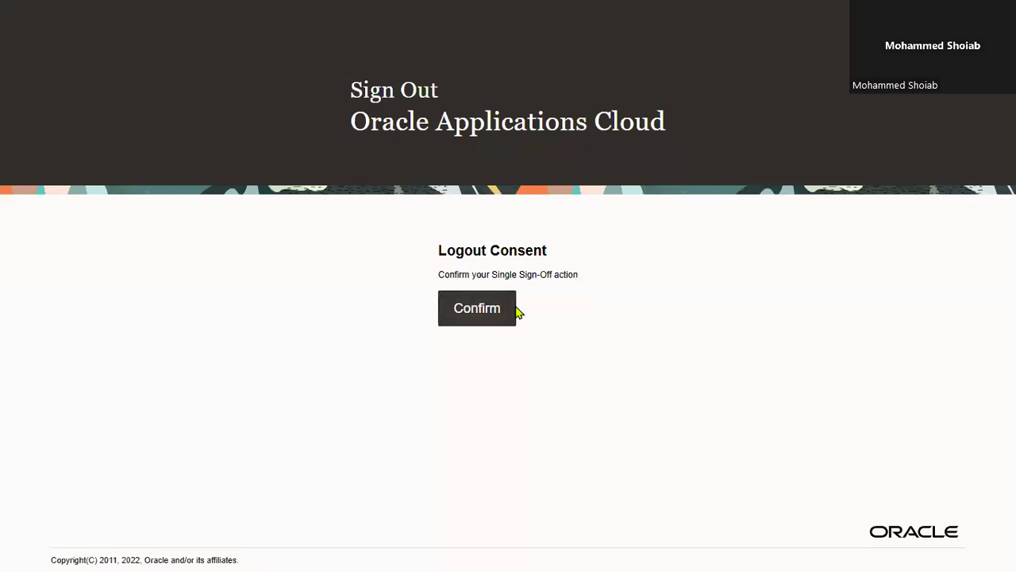
pyautogui.click(515, 313)
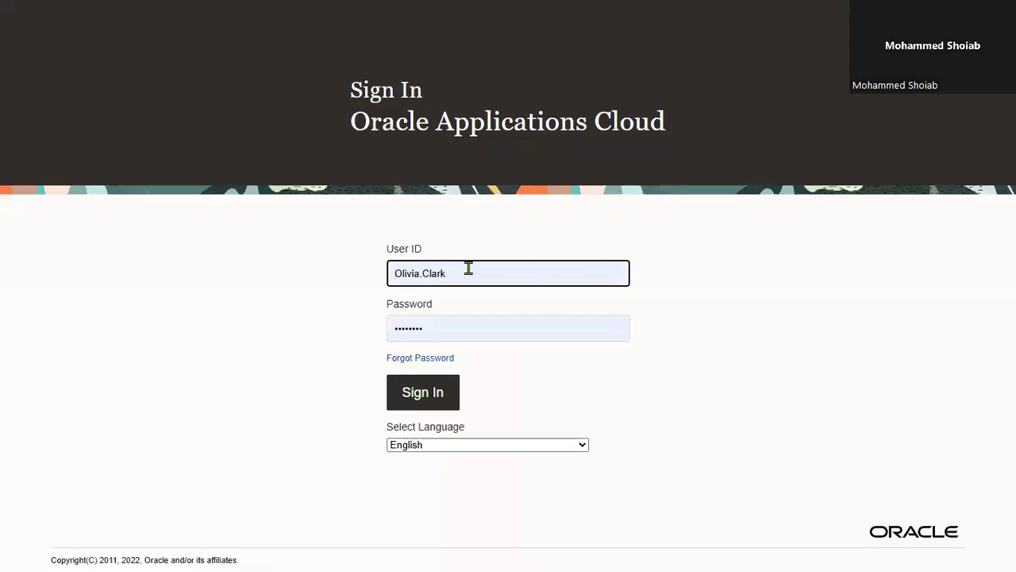
pyautogui.click(468, 268)
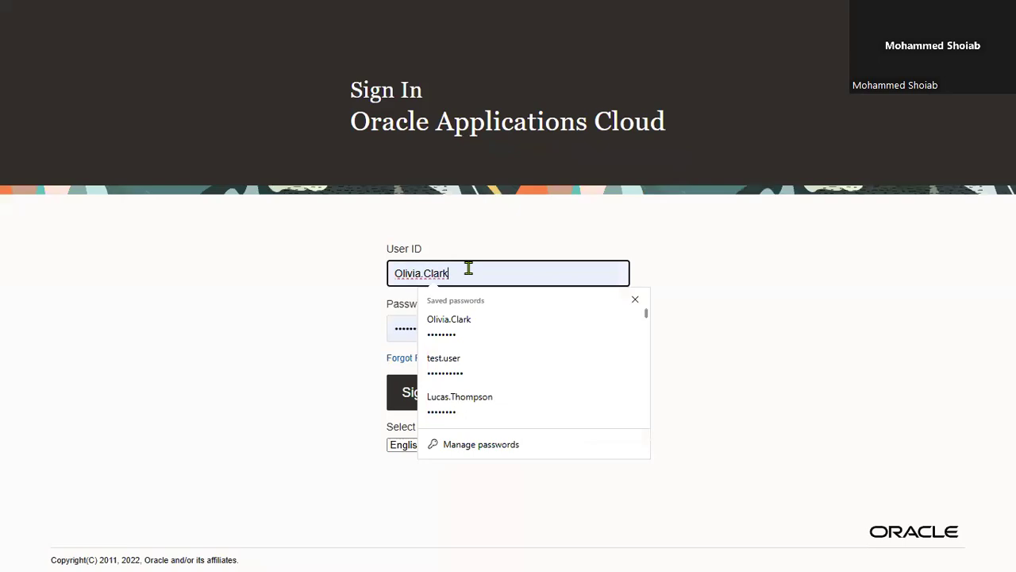
pyautogui.press('BackSpace')
pyautogui.press('BackSpace')
pyautogui.press('BackSpace')
pyautogui.press('BackSpace')
pyautogui.press('BackSpace')
pyautogui.press('BackSpace')
pyautogui.press('BackSpace')
pyautogui.press('BackSpace')
pyautogui.press('BackSpace')
pyautogui.press('BackSpace')
pyautogui.press('BackSpace')
pyautogui.press('BackSpace')
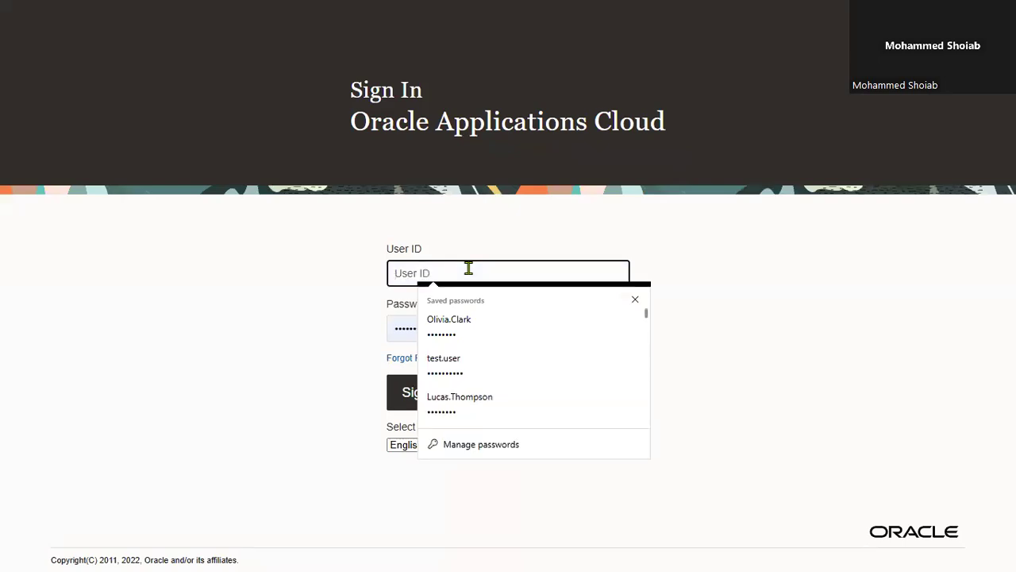
pyautogui.write('NAVEE')
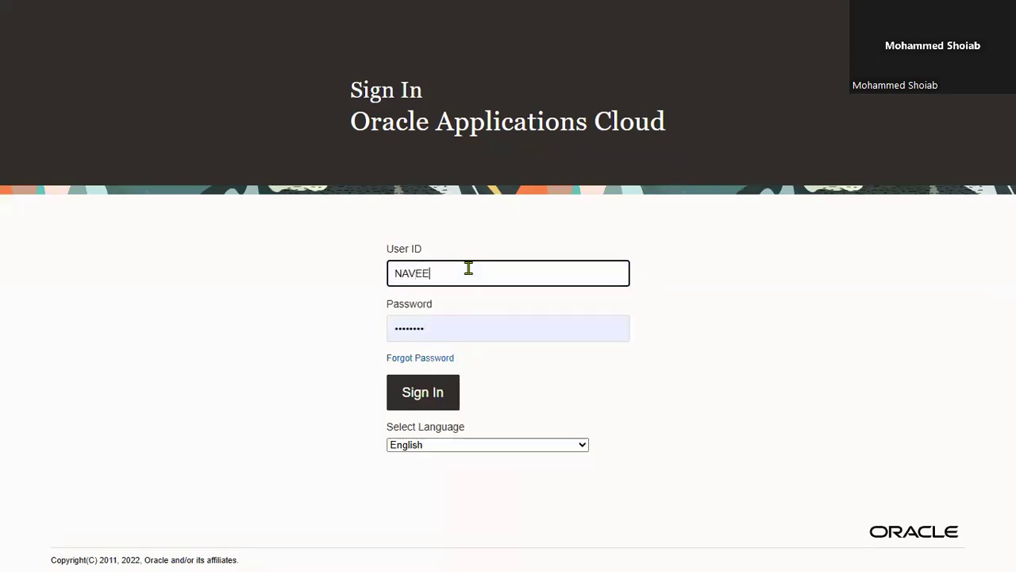
pyautogui.write('D.APC')
# Enter the new user's account password, sign in and save the credentials in the browser
pyautogui.press('Tab')
pyautogui.press('BackSpace')
pyautogui.write('•')
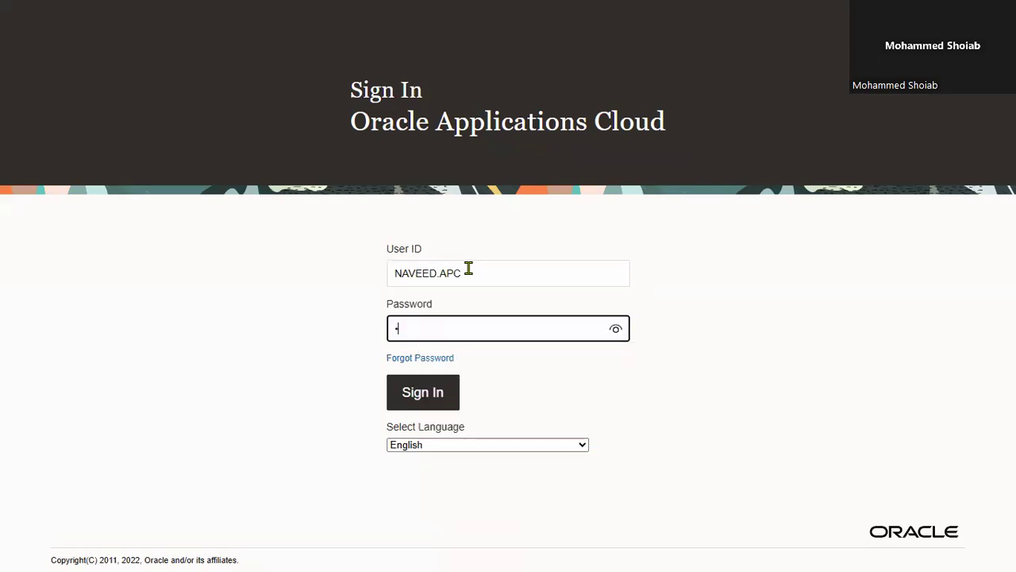
pyautogui.write('••••••••••')
pyautogui.click(618, 332)
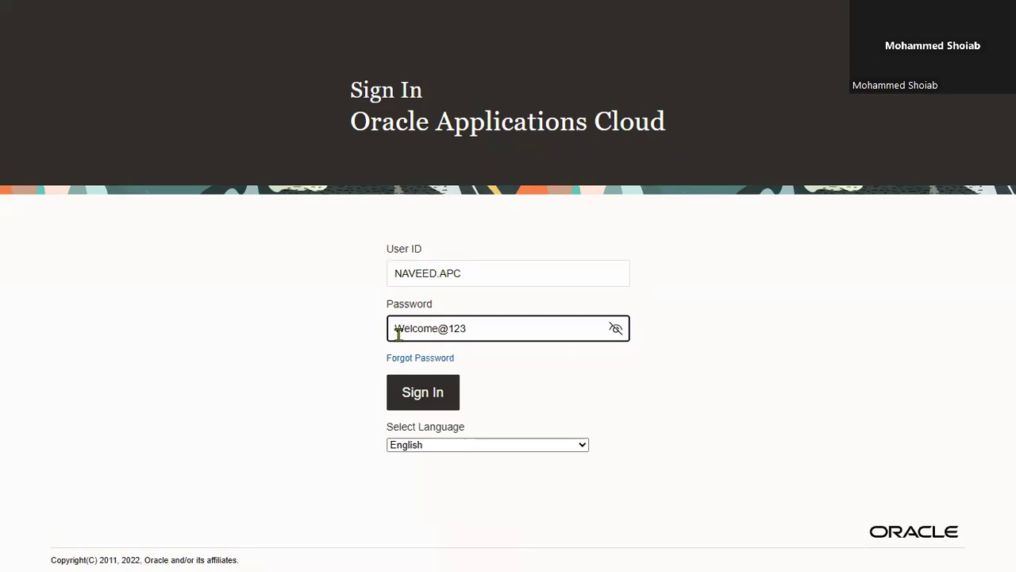
pyautogui.click(431, 389)
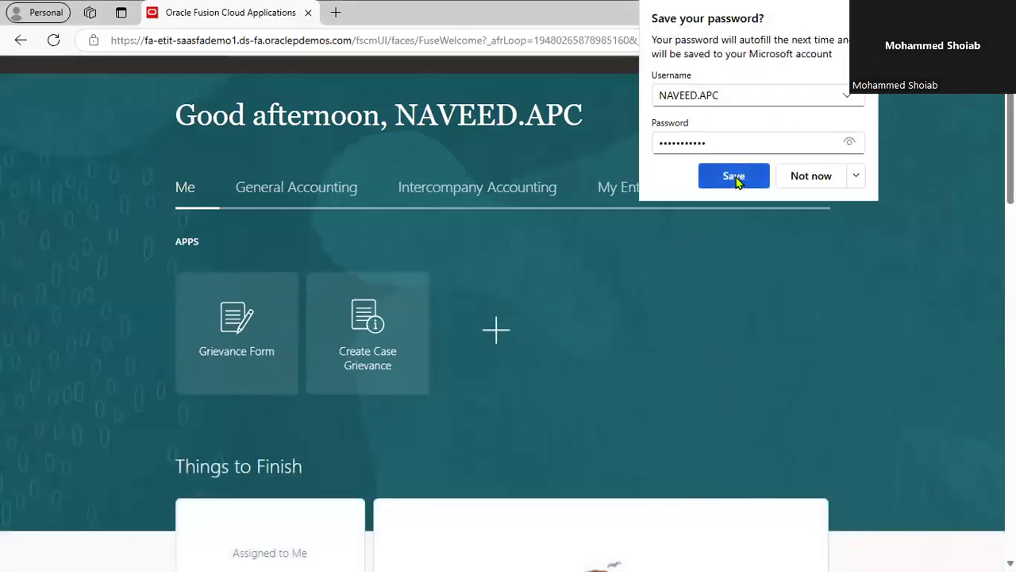
pyautogui.click(738, 337)
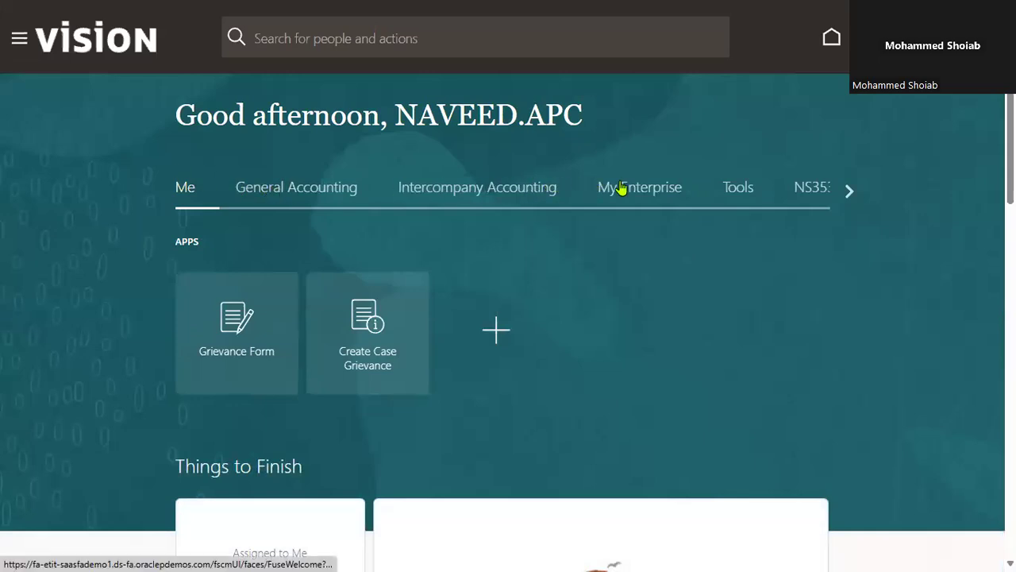
# Look through the new user's available work areas and the General Accounting entries in the navigator
pyautogui.click(847, 191)
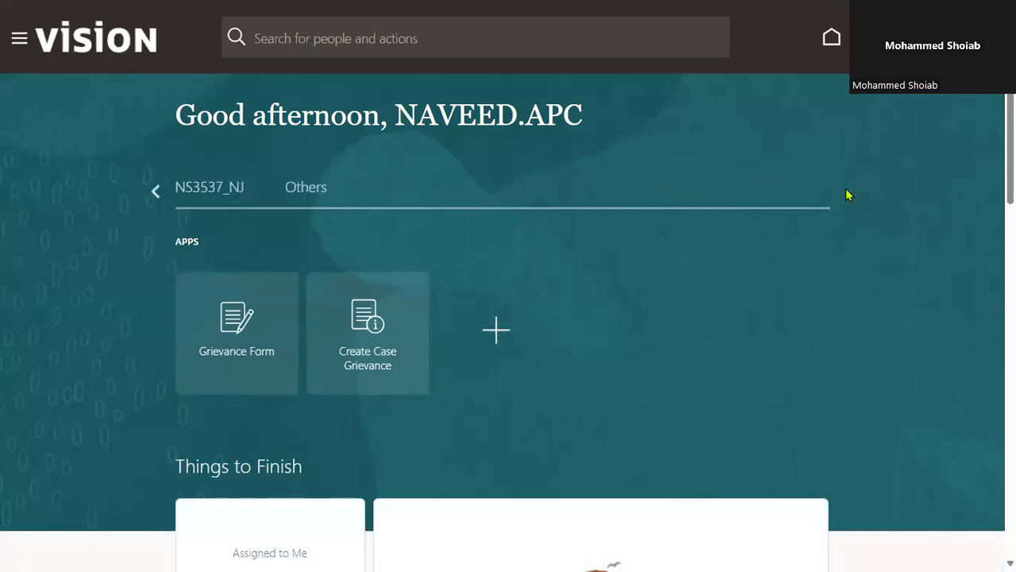
pyautogui.click(157, 191)
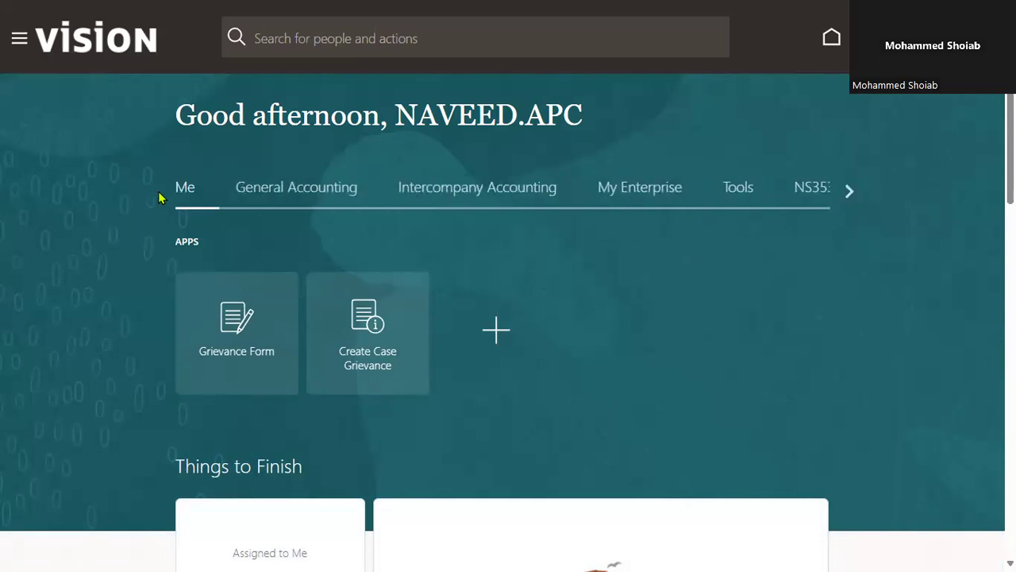
pyautogui.click(280, 196)
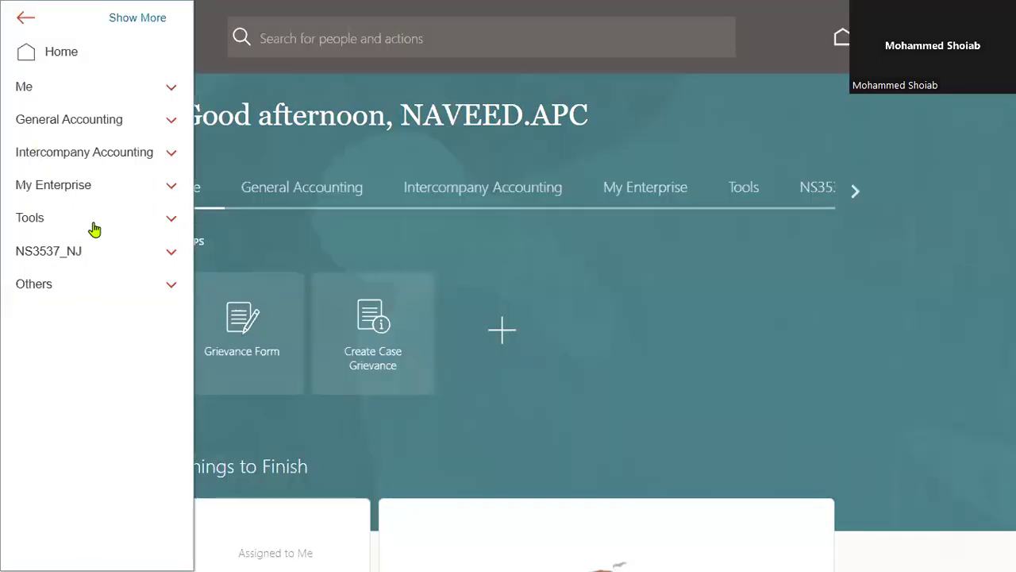
pyautogui.click(94, 223)
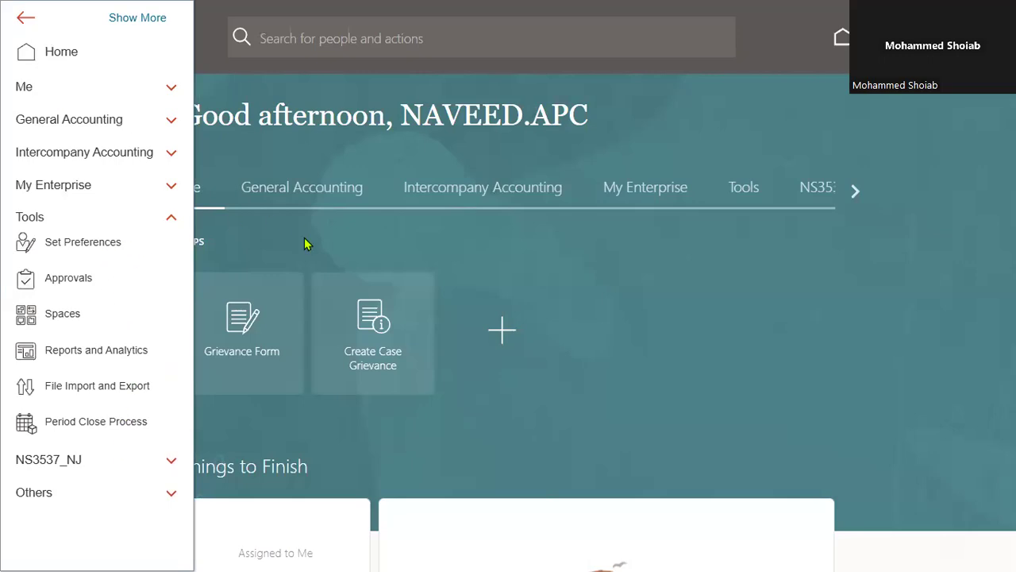
pyautogui.click(98, 132)
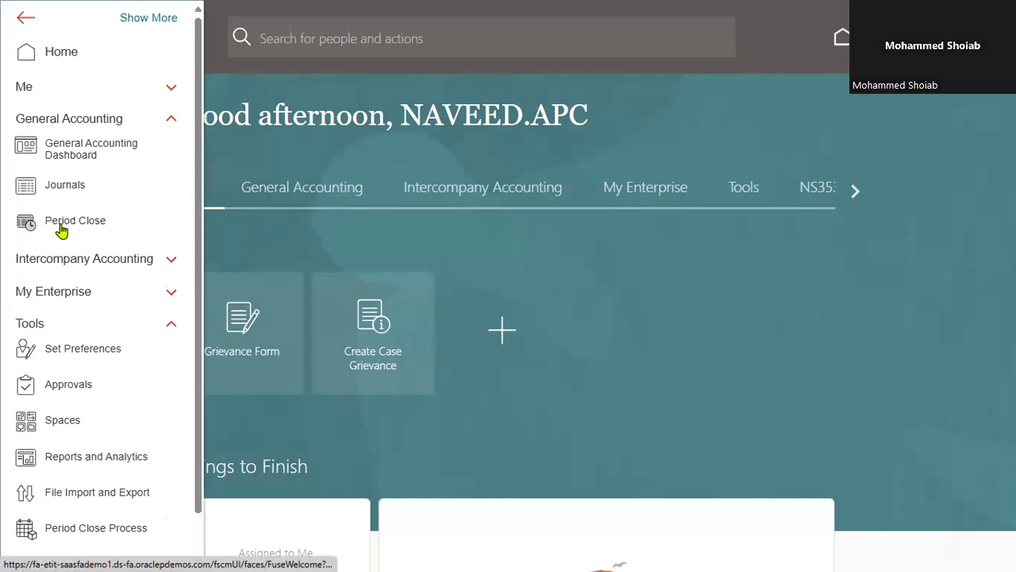
# Open Period Close from General Accounting and check its data access set and the available ledgers
pyautogui.click(291, 189)
pyautogui.click(290, 189)
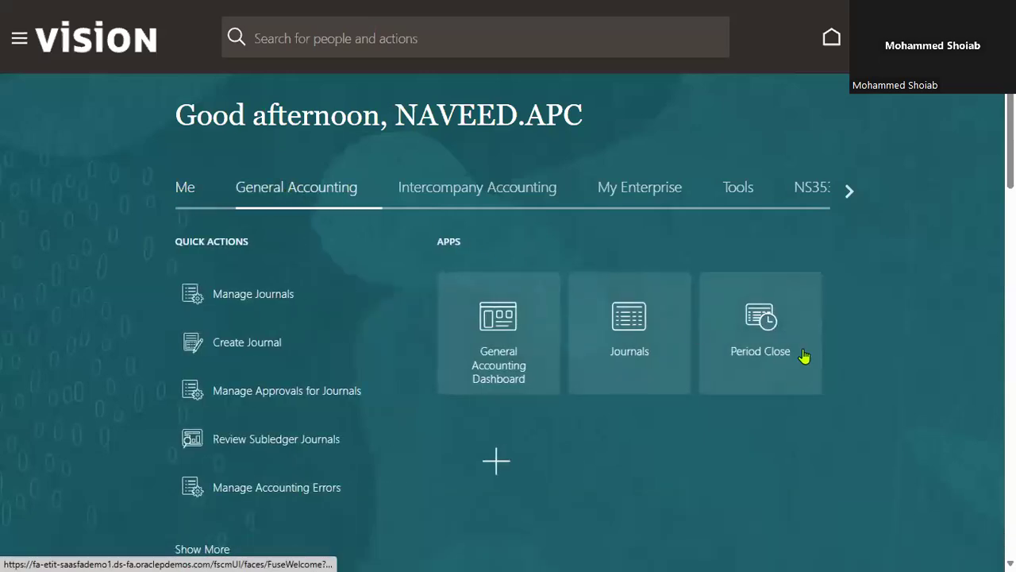
pyautogui.click(761, 317)
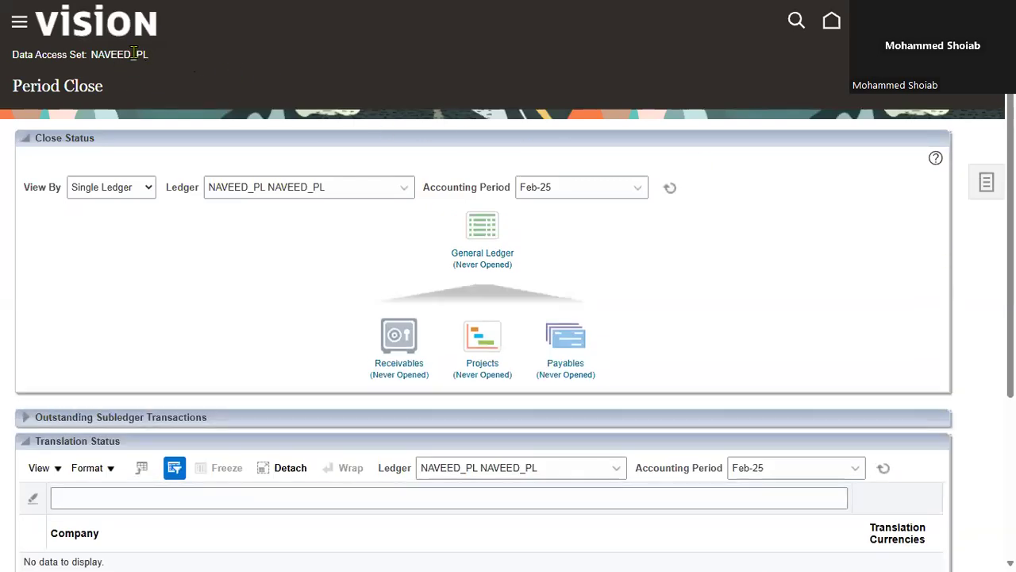
pyautogui.moveTo(155, 57); pyautogui.dragTo(6, 57)
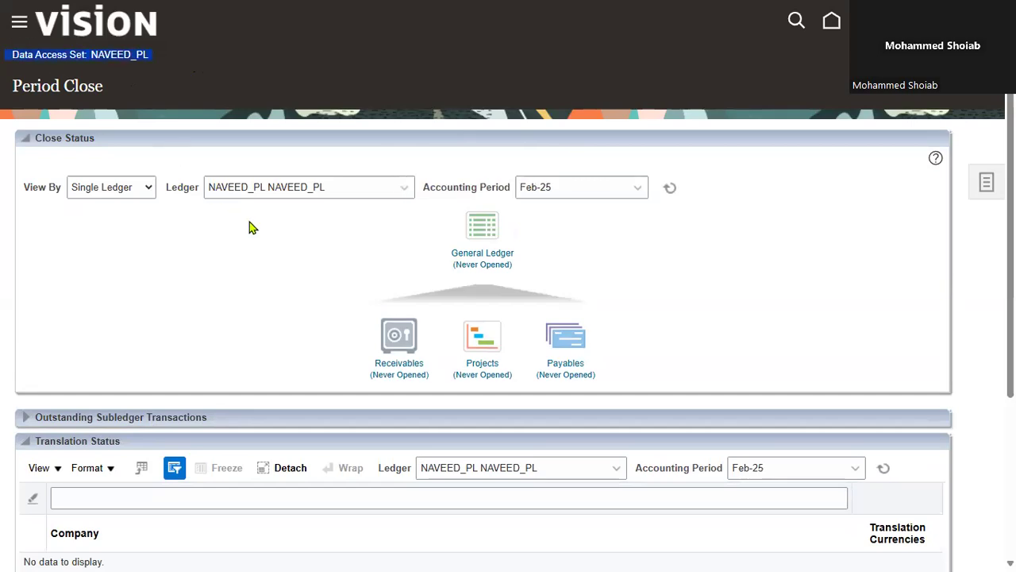
pyautogui.click(405, 191)
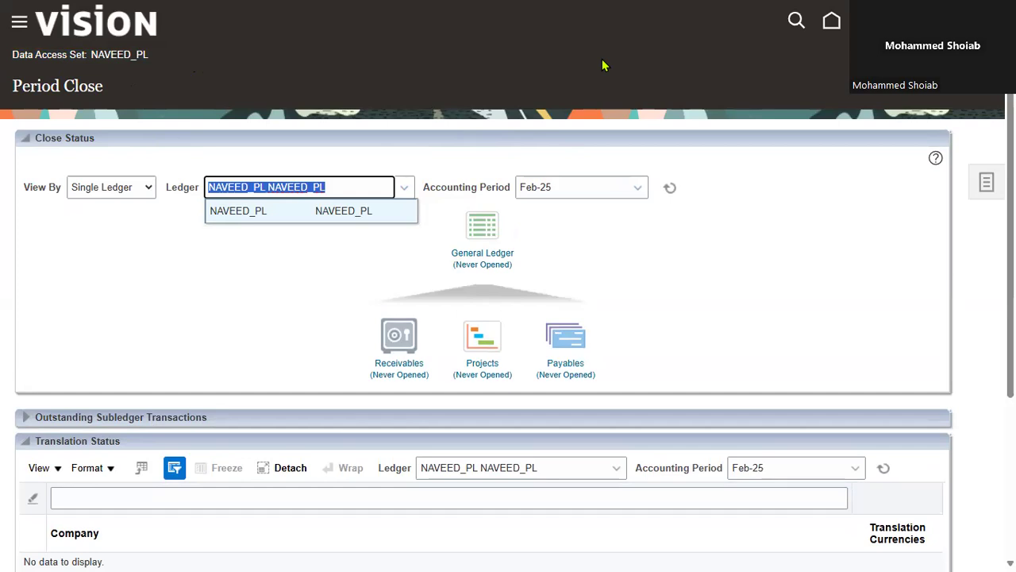
pyautogui.click(325, 272)
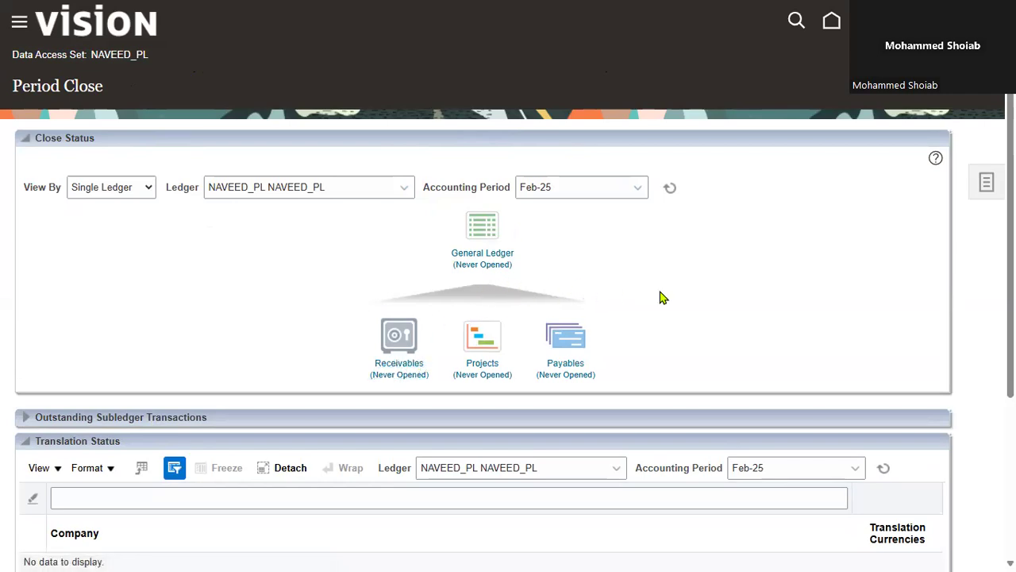
# Open Jan-25 as the first General Ledger period of the primary ledger and refresh the period statuses
pyautogui.click(481, 259)
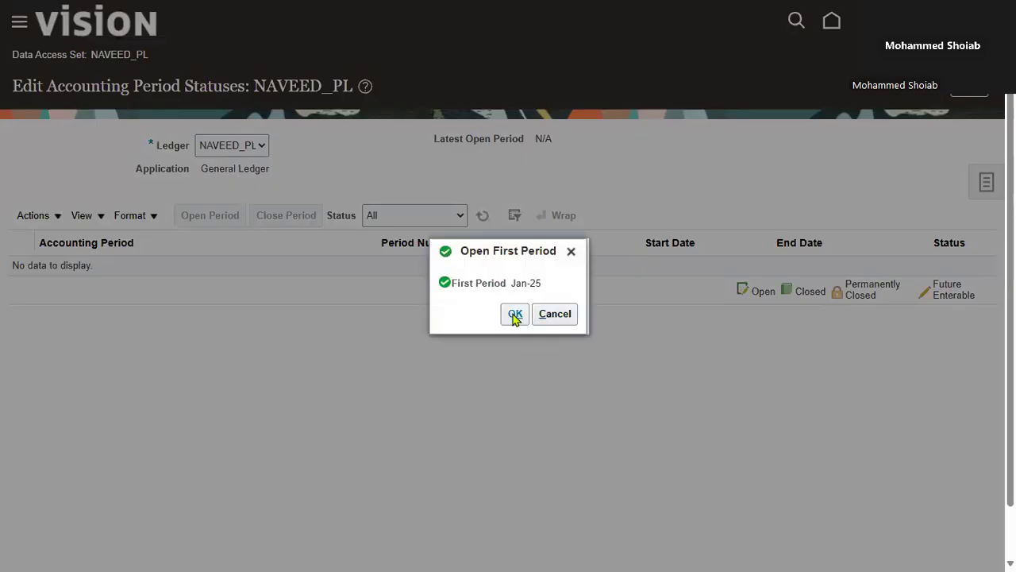
pyautogui.click(513, 315)
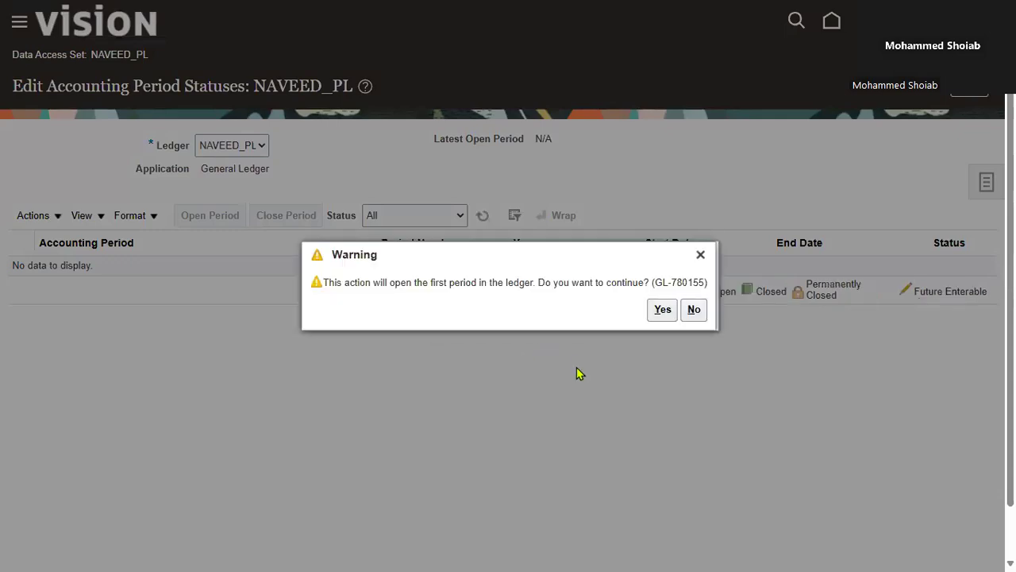
pyautogui.click(663, 310)
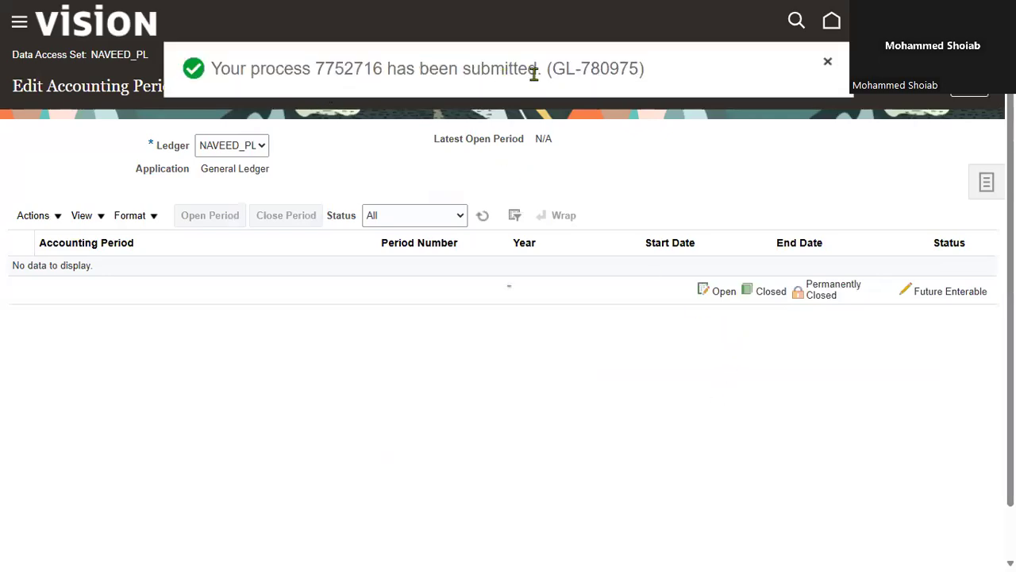
pyautogui.click(482, 215)
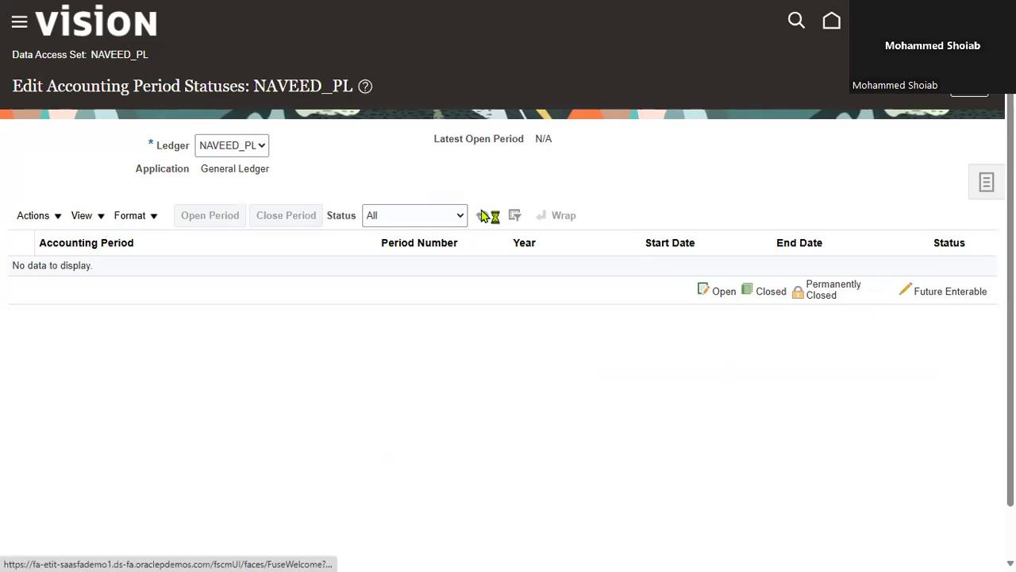
pyautogui.click(483, 215)
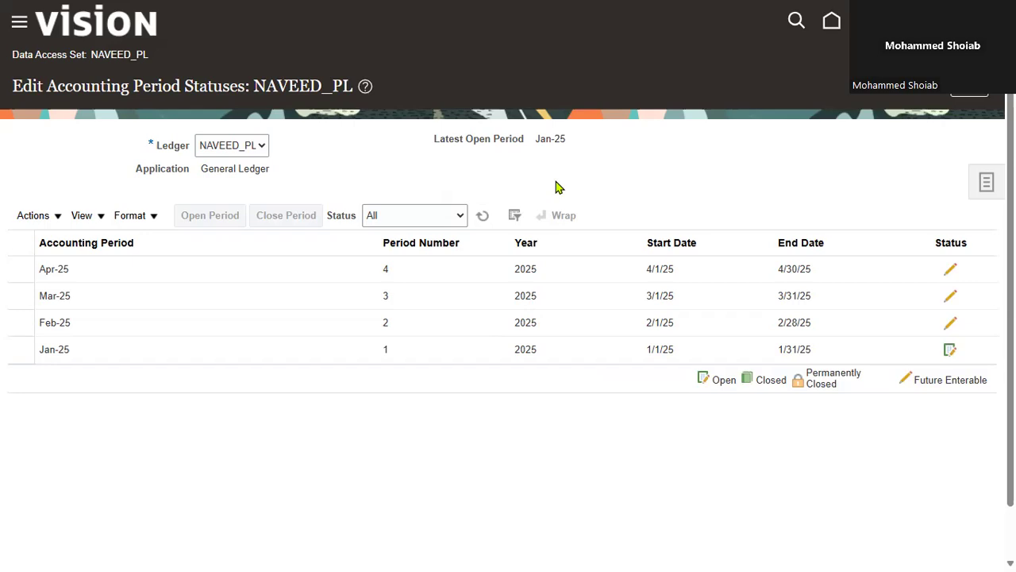
pyautogui.click(516, 217)
pyautogui.moveTo(352, 84); pyautogui.dragTo(253, 85)
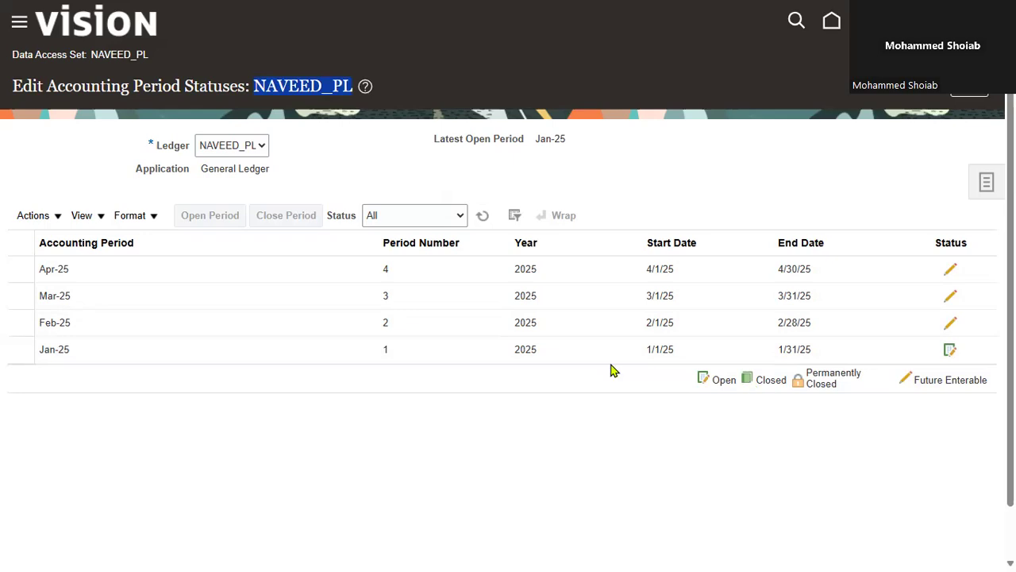
# Close the Jan-25 accounting period and refresh the period statuses
pyautogui.click(311, 353)
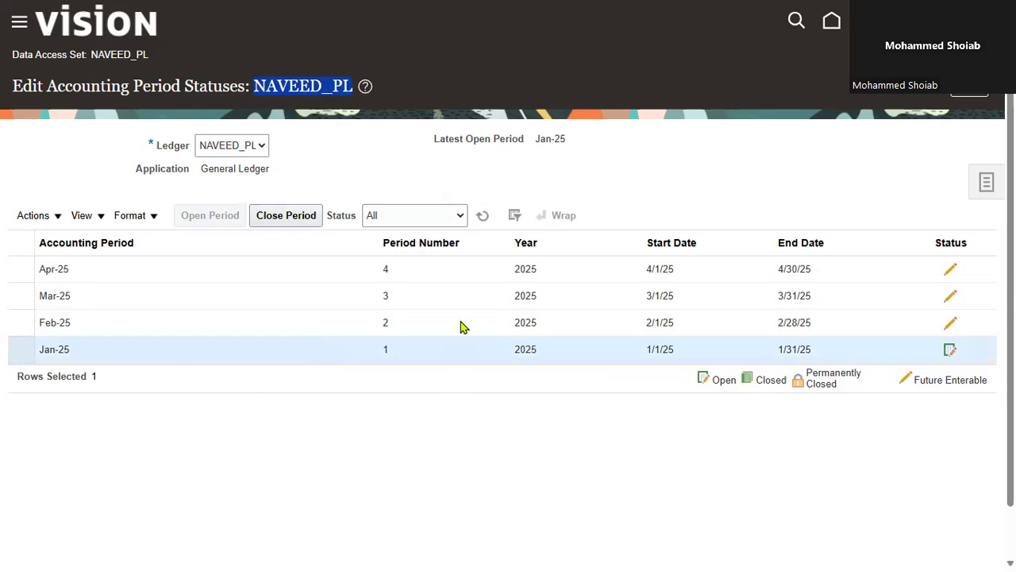
pyautogui.click(292, 221)
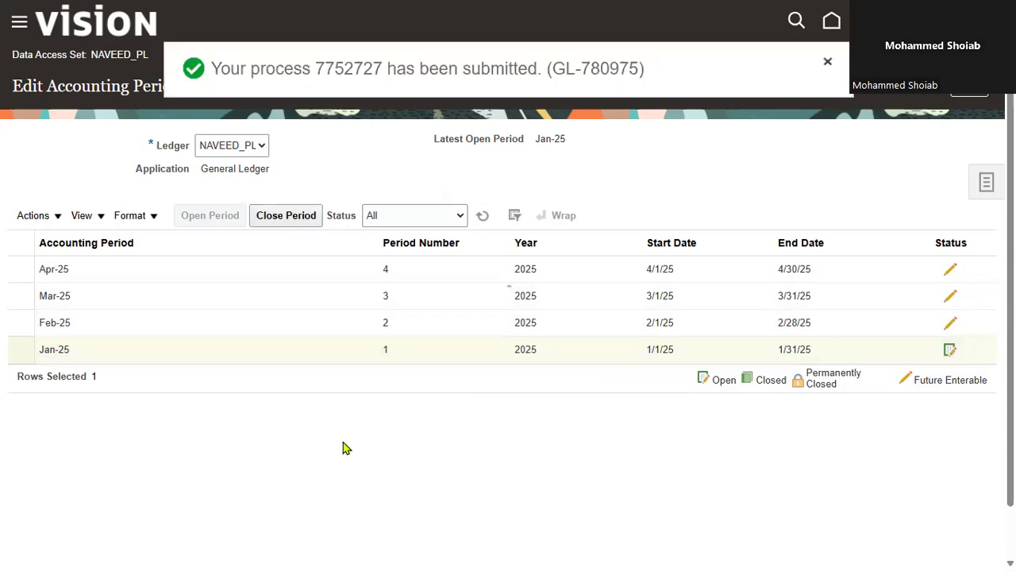
pyautogui.click(483, 215)
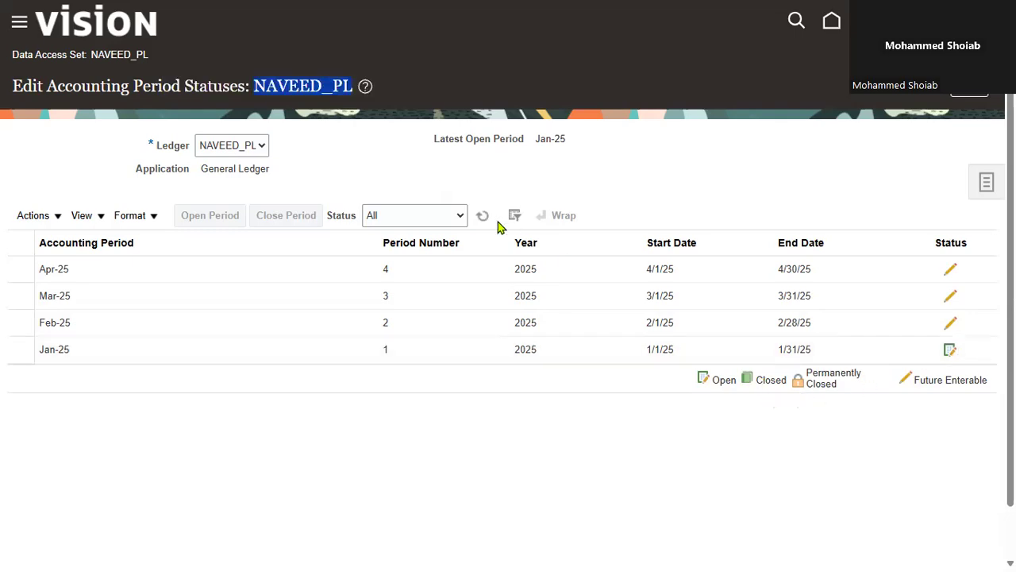
pyautogui.click(485, 217)
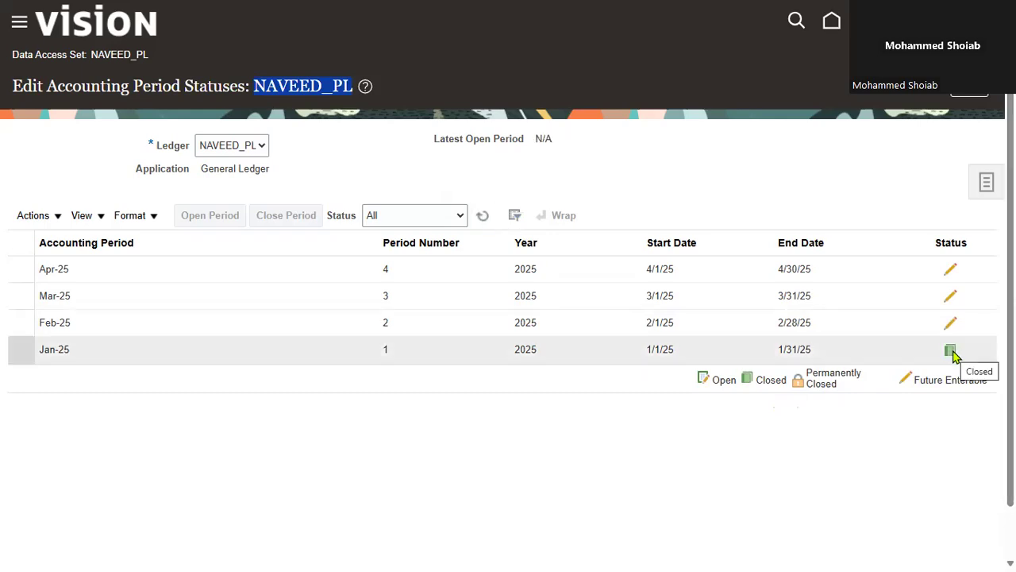
# Submit the opening of the Feb-25 accounting period
pyautogui.click(268, 327)
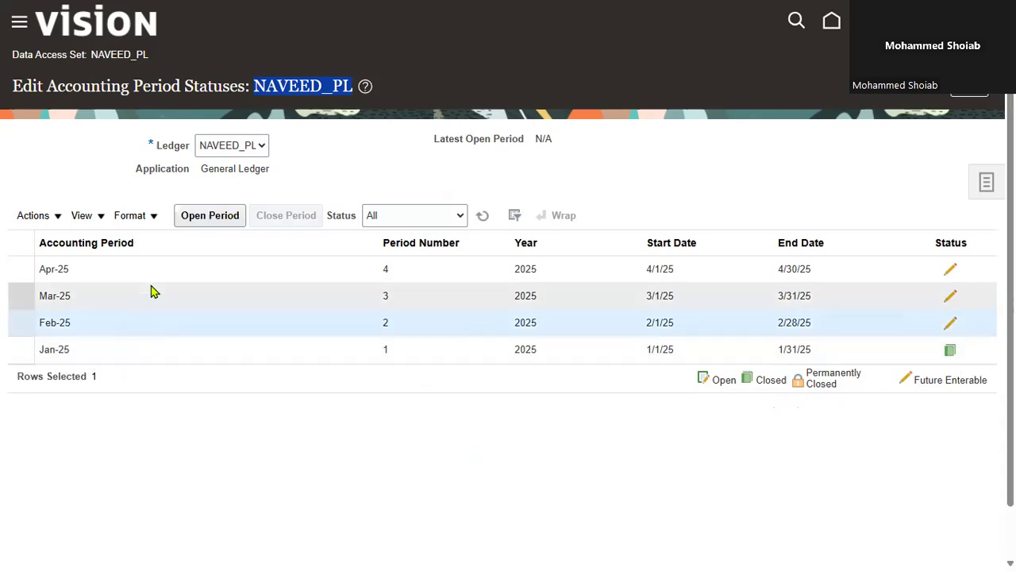
pyautogui.click(203, 219)
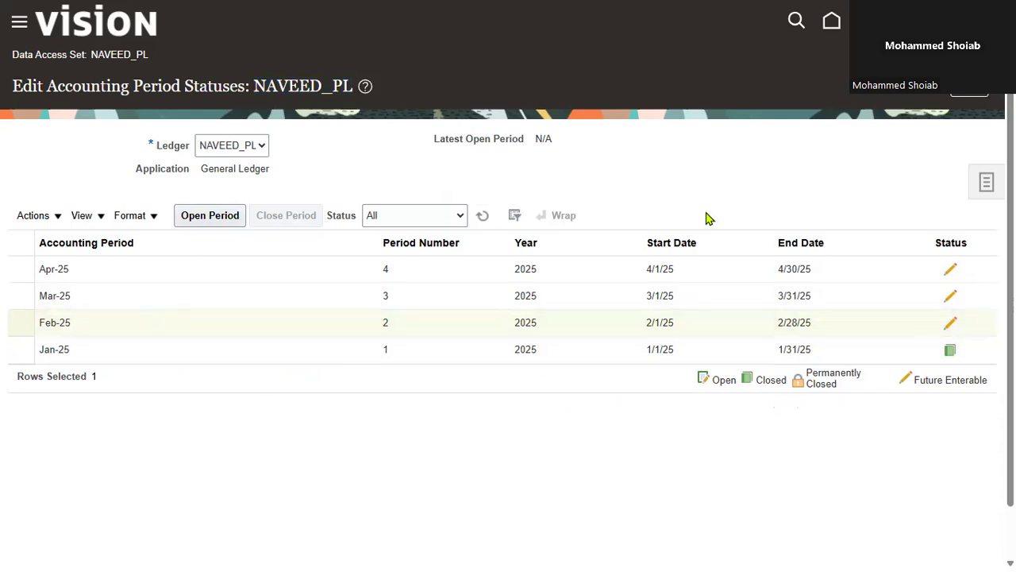
pyautogui.click(146, 351)
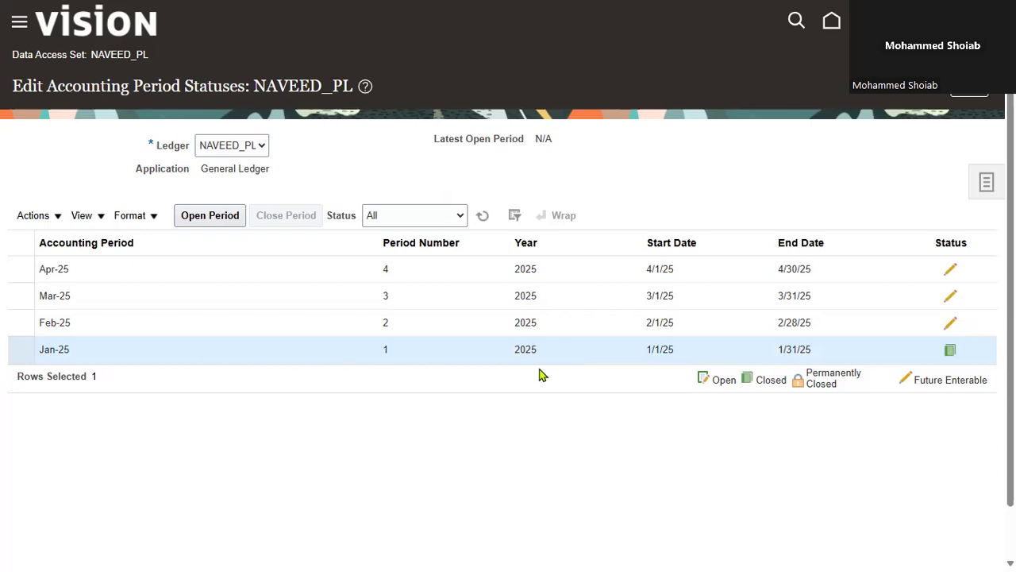
pyautogui.click(214, 322)
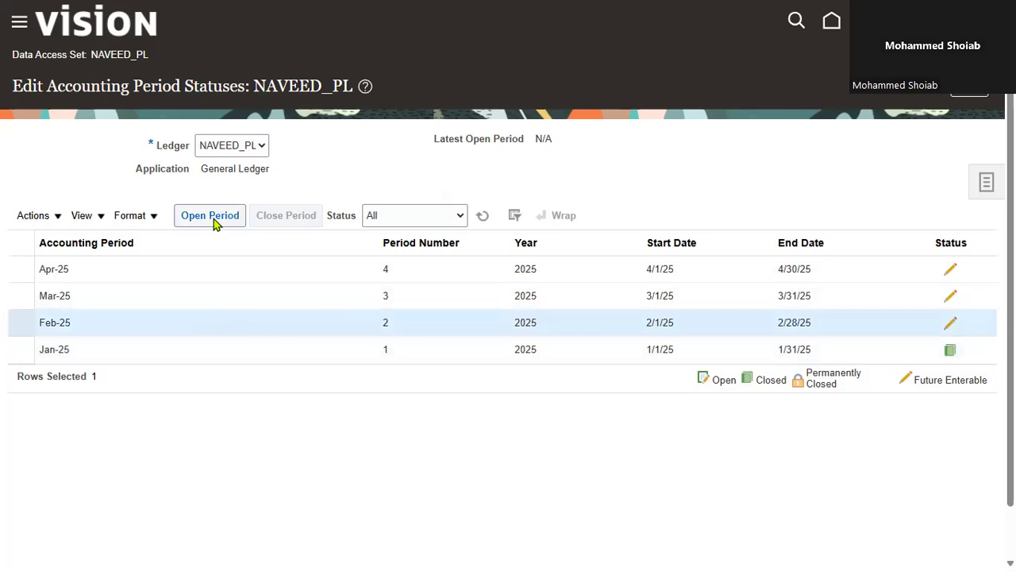
pyautogui.click(213, 220)
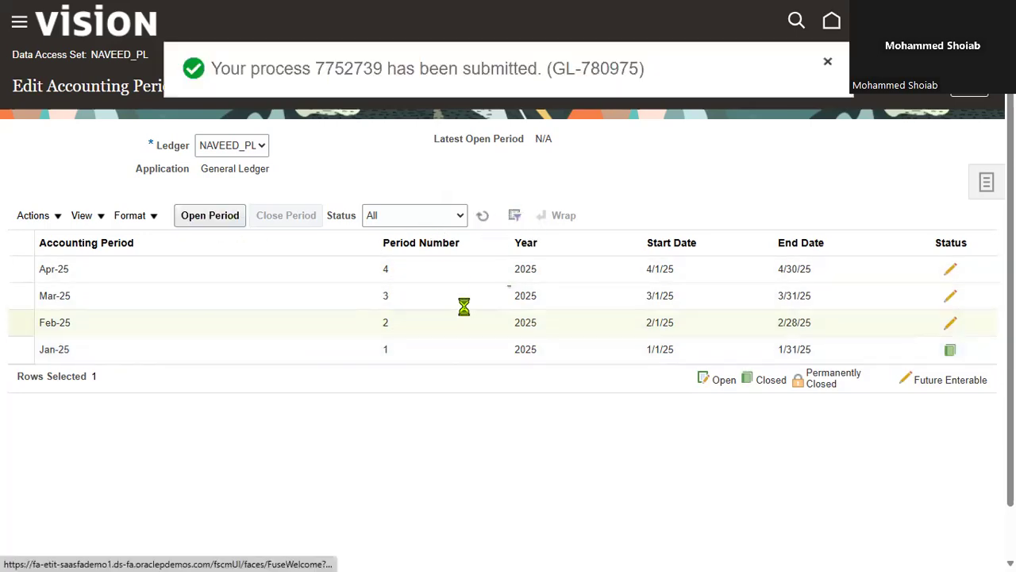
# Try to open the Mar-25 accounting period and dismiss the error
pyautogui.click(200, 297)
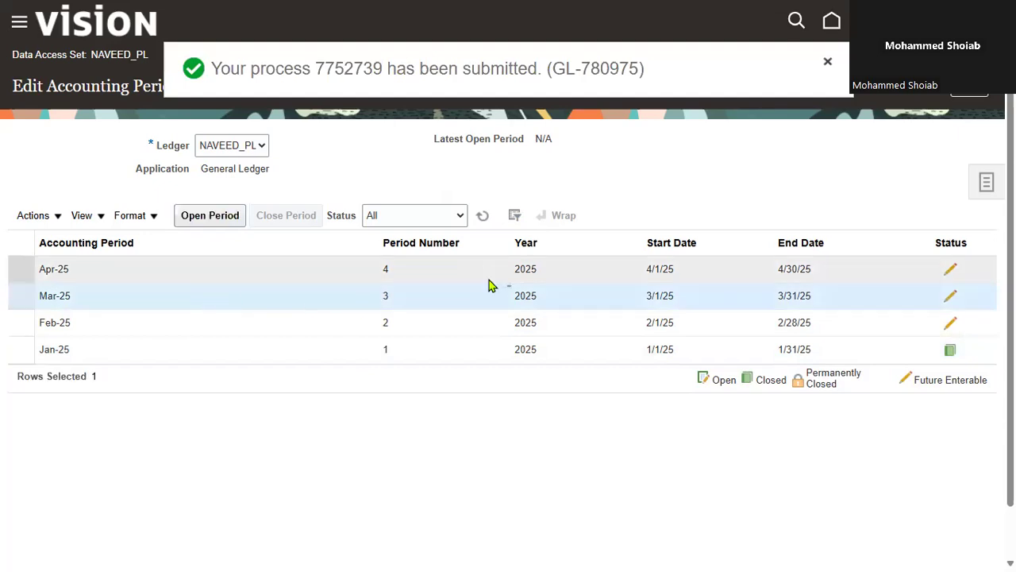
pyautogui.click(224, 226)
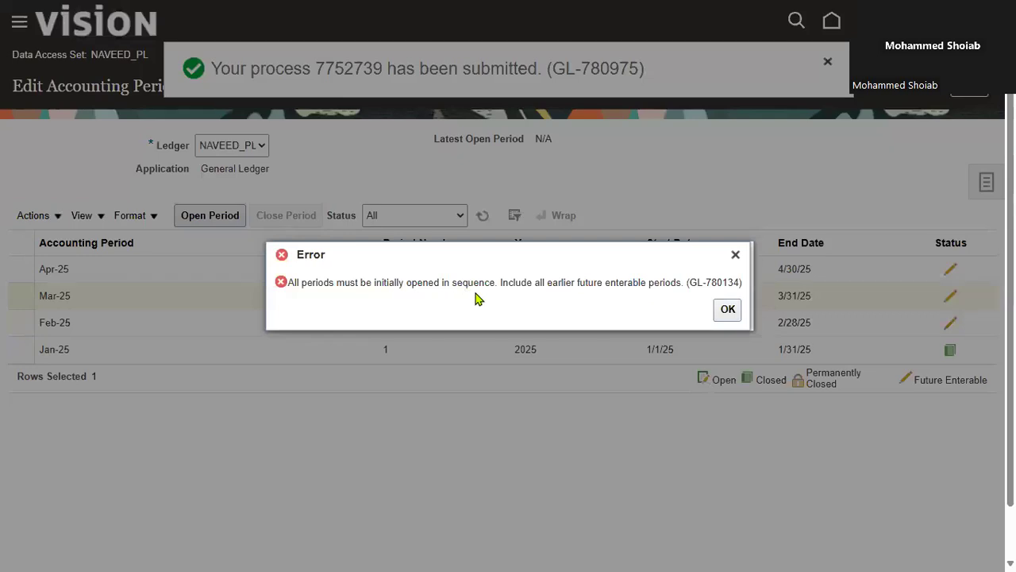
pyautogui.click(735, 254)
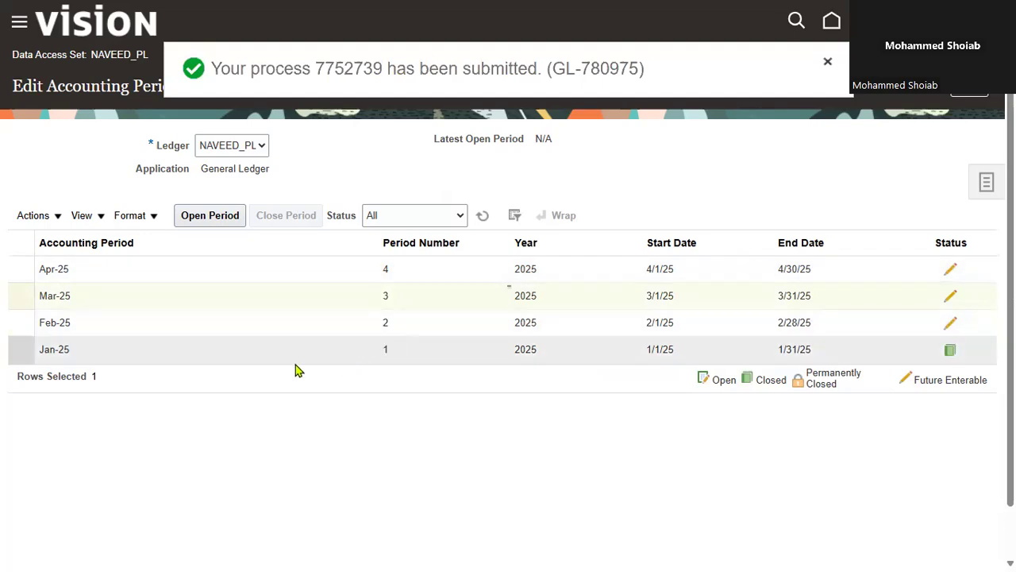
# Refresh the accounting period statuses to check the opening of Feb-25
pyautogui.click(136, 349)
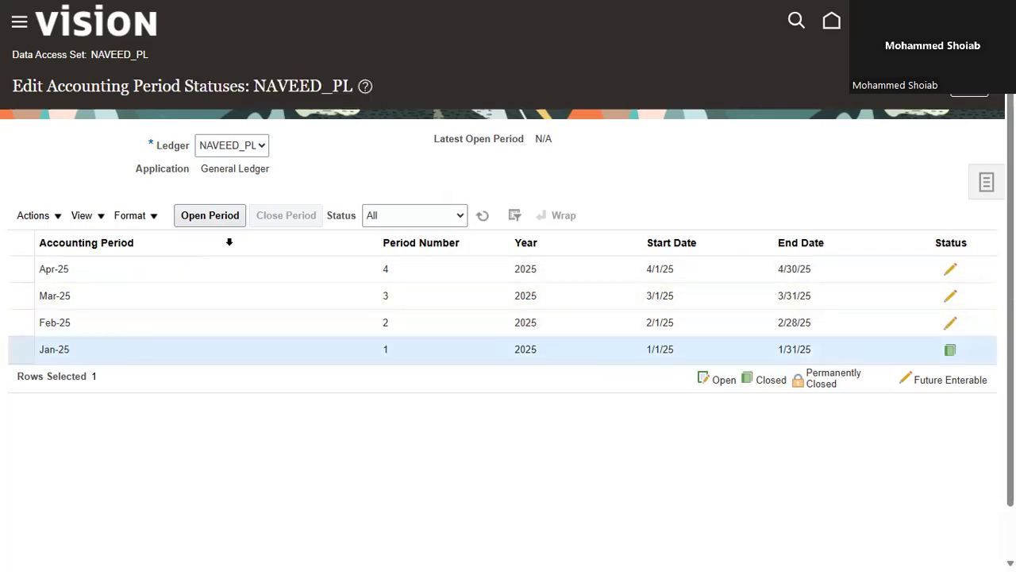
pyautogui.click(157, 318)
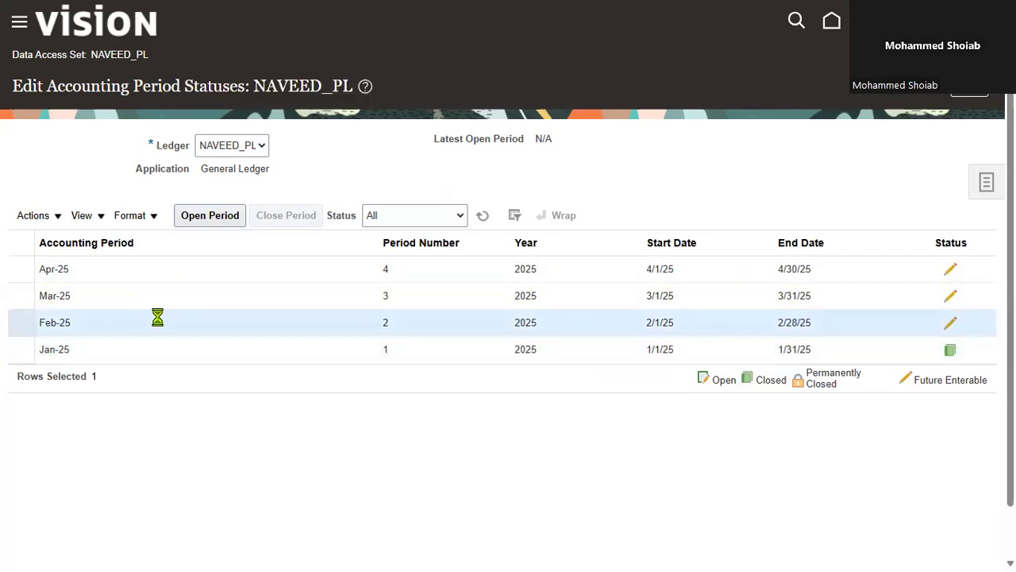
pyautogui.click(482, 216)
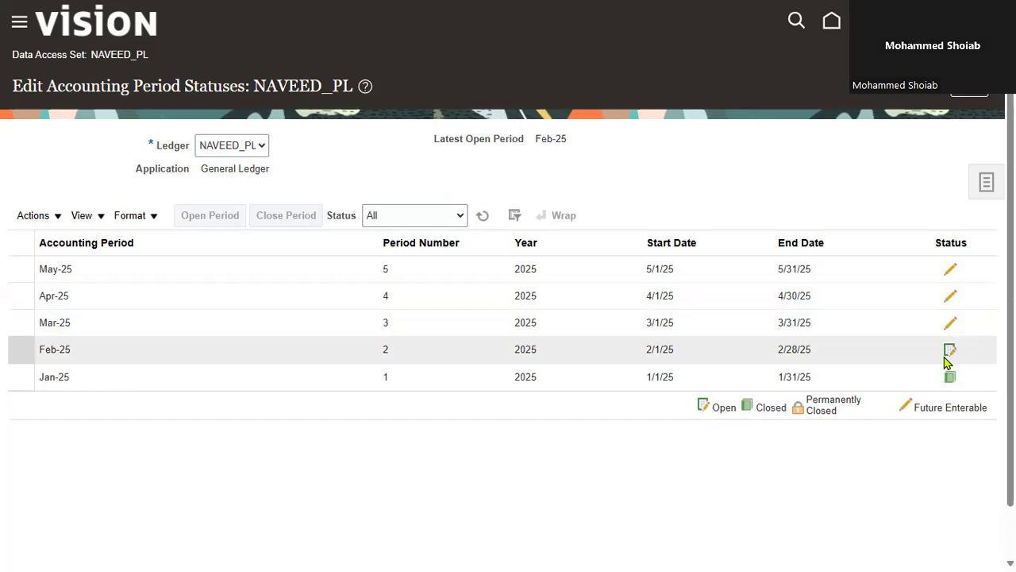
# Open the Mar-25 accounting period and refresh the period statuses
pyautogui.click(913, 324)
pyautogui.click(232, 226)
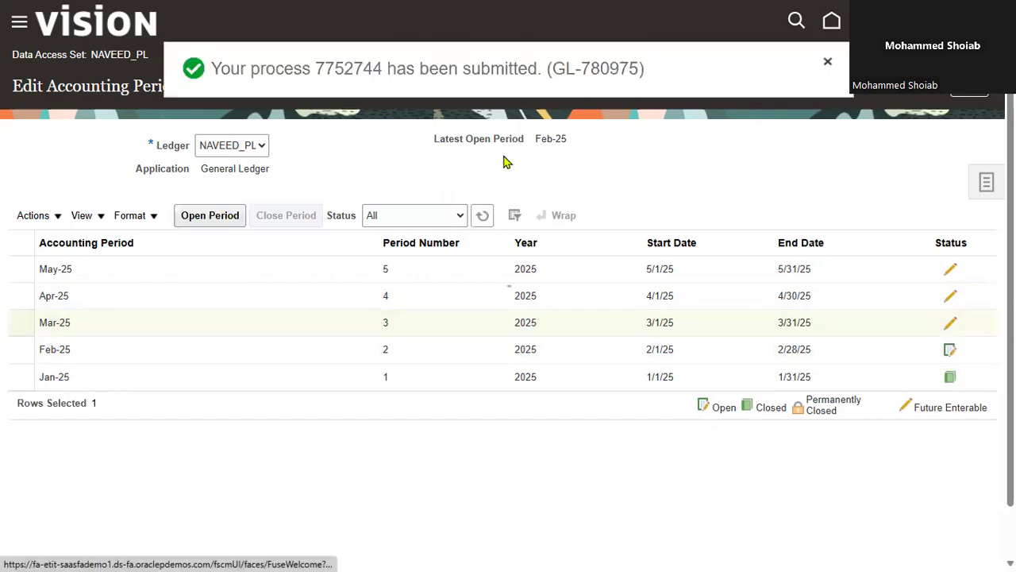
pyautogui.click(484, 220)
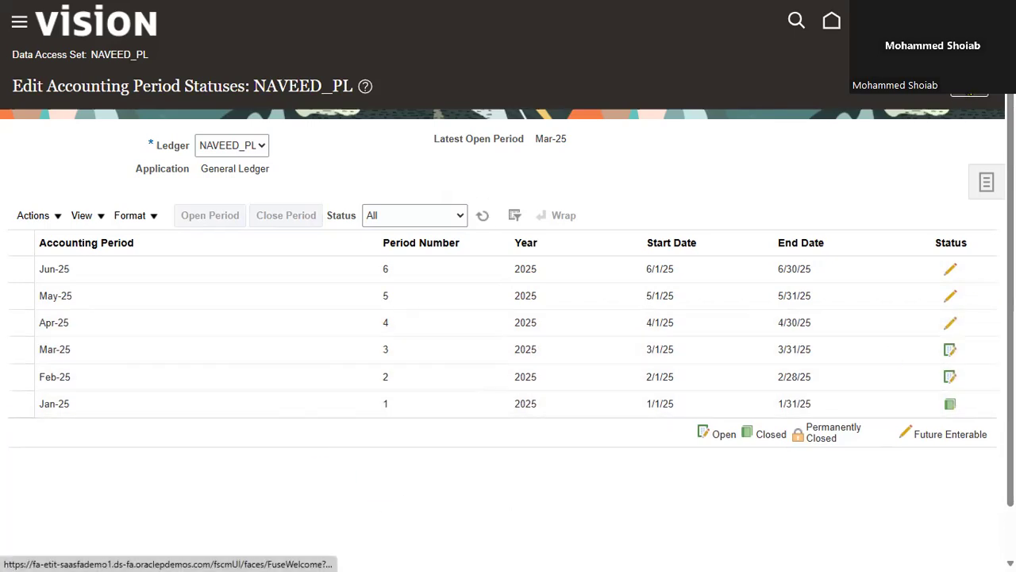
# Return to Period Close, check the General Ledger's close status and go back into its accounting period statuses
pyautogui.click(980, 92)
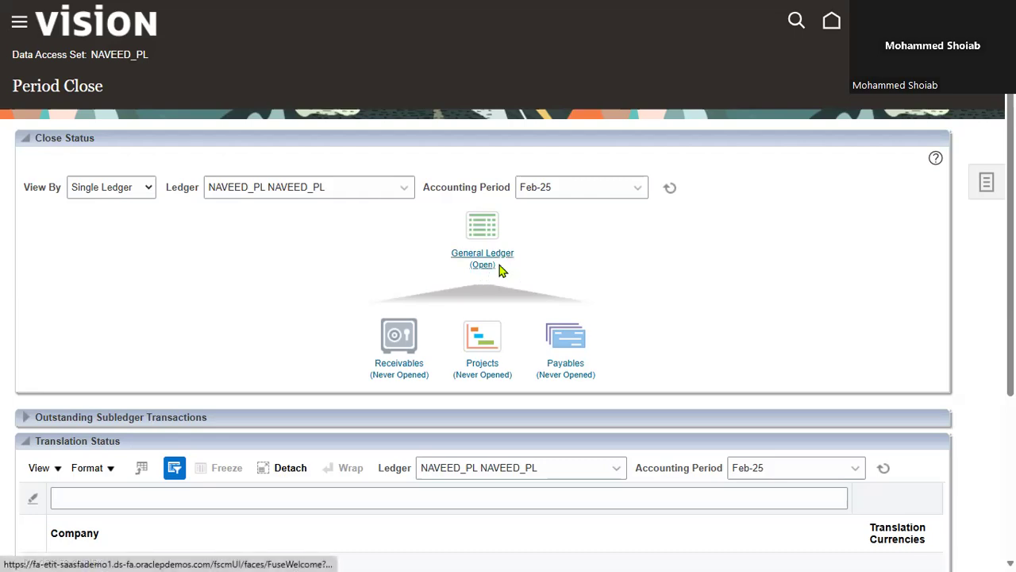
pyautogui.click(482, 254)
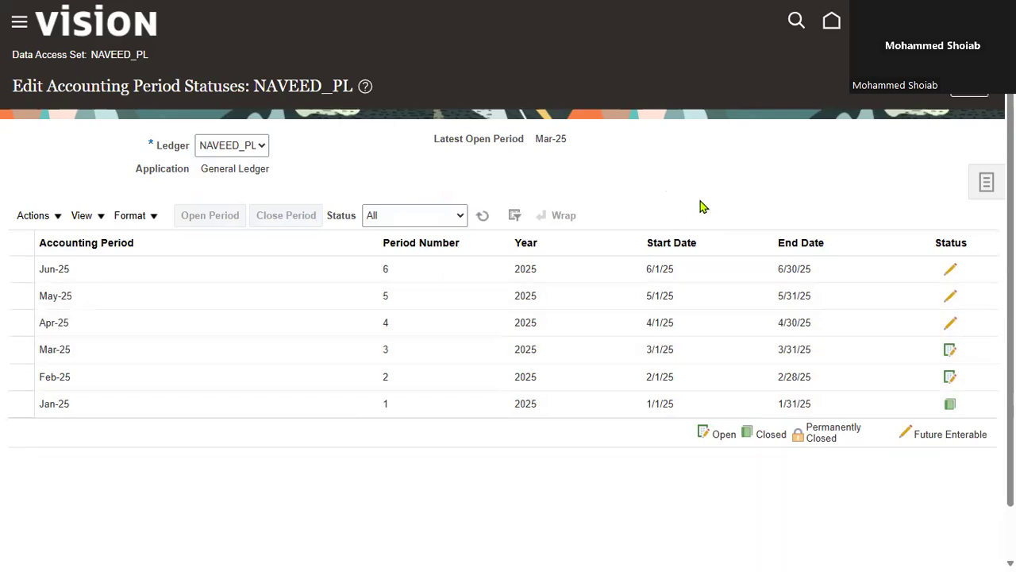
pyautogui.click(110, 352)
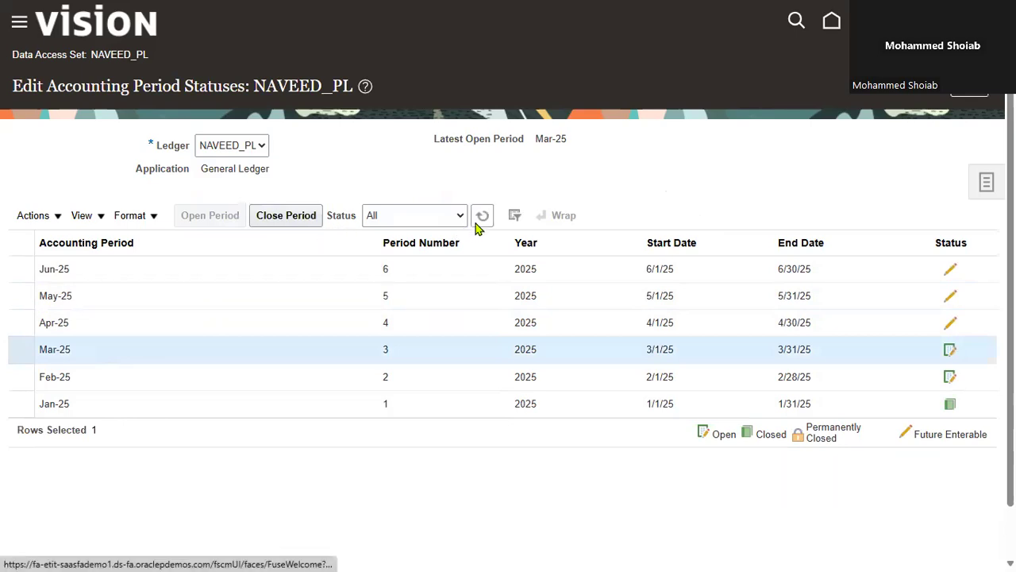
pyautogui.click(283, 224)
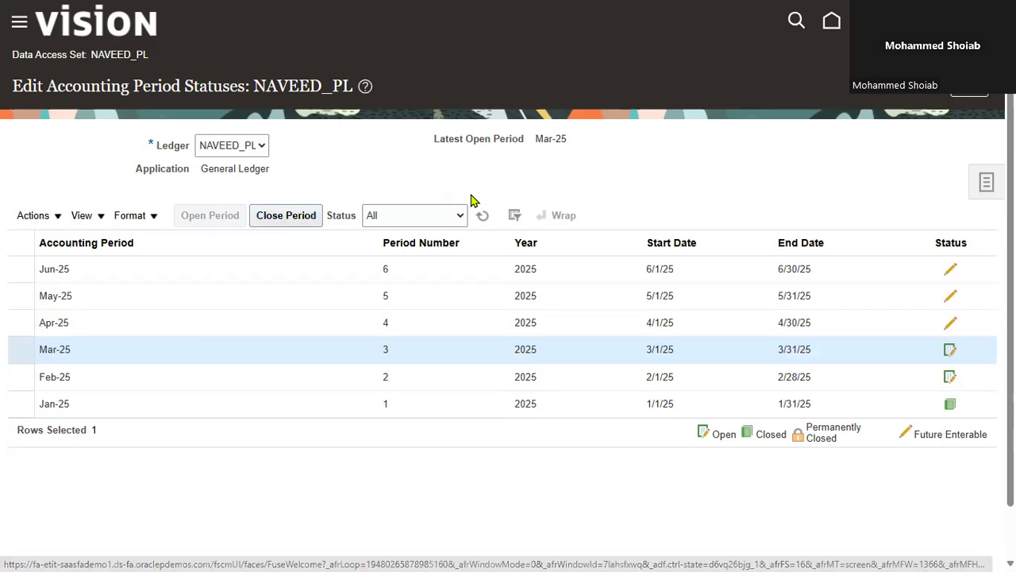
# Reopen the closed Jan-25 accounting period and refresh the period statuses
pyautogui.click(147, 408)
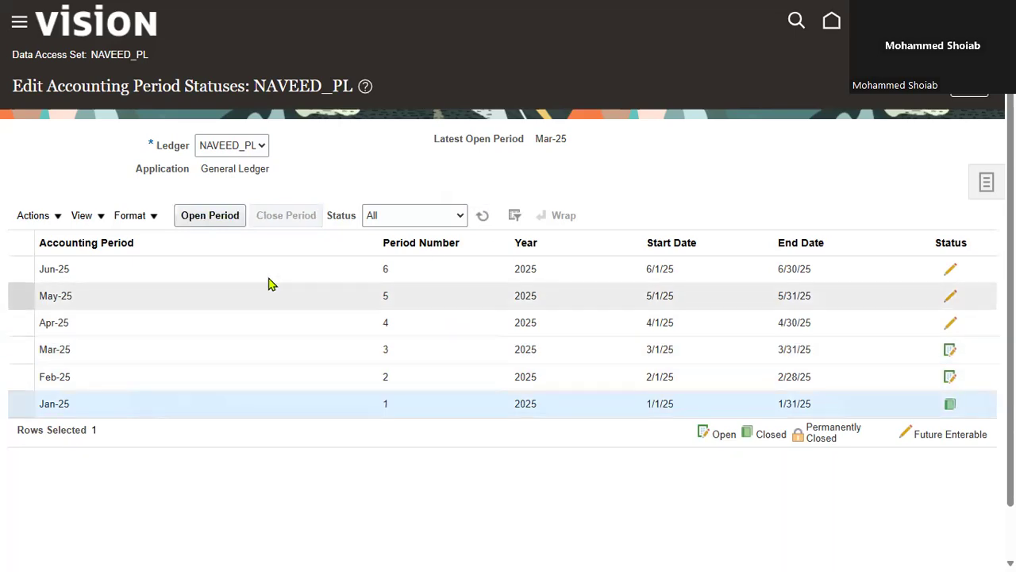
pyautogui.click(208, 219)
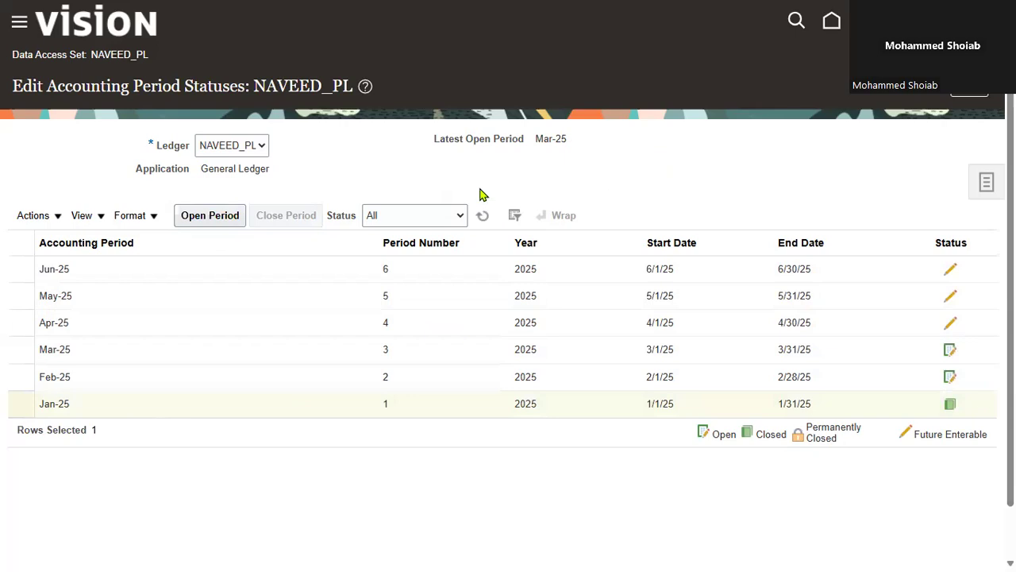
pyautogui.click(483, 219)
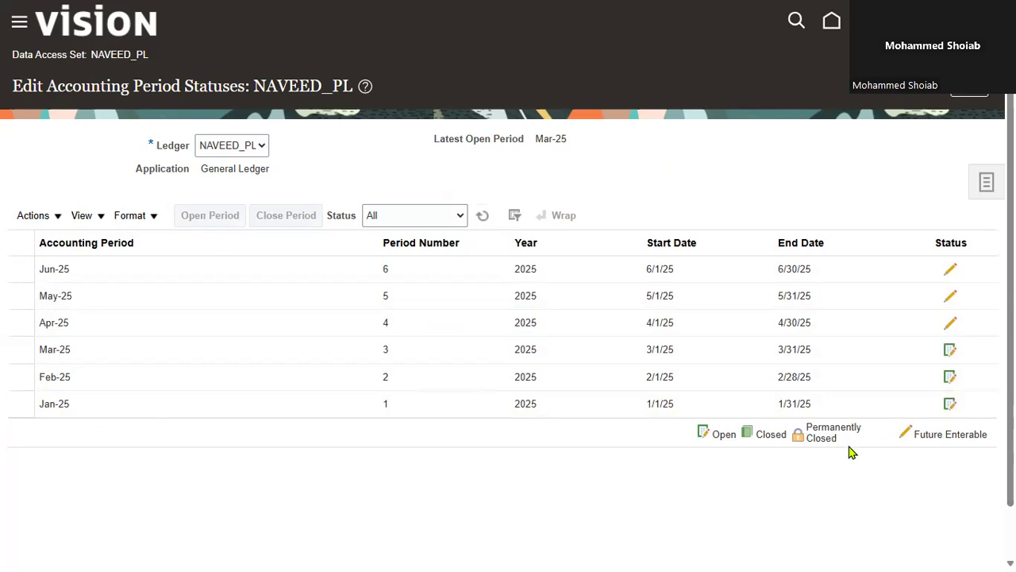
# Filter the accounting periods by the statuses Open, Future Enterable and Closed in turn, and show All again
pyautogui.click(458, 216)
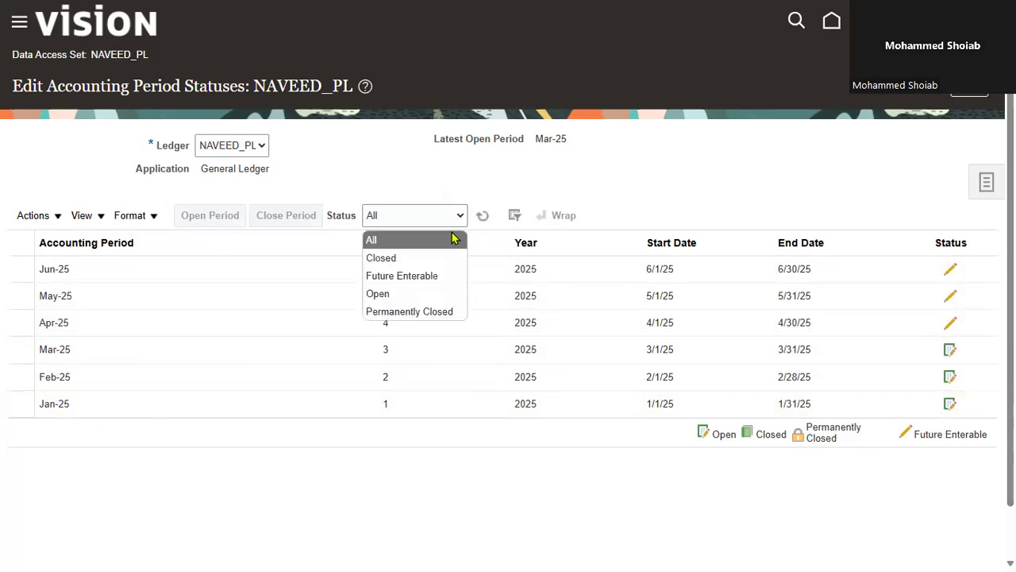
pyautogui.click(422, 294)
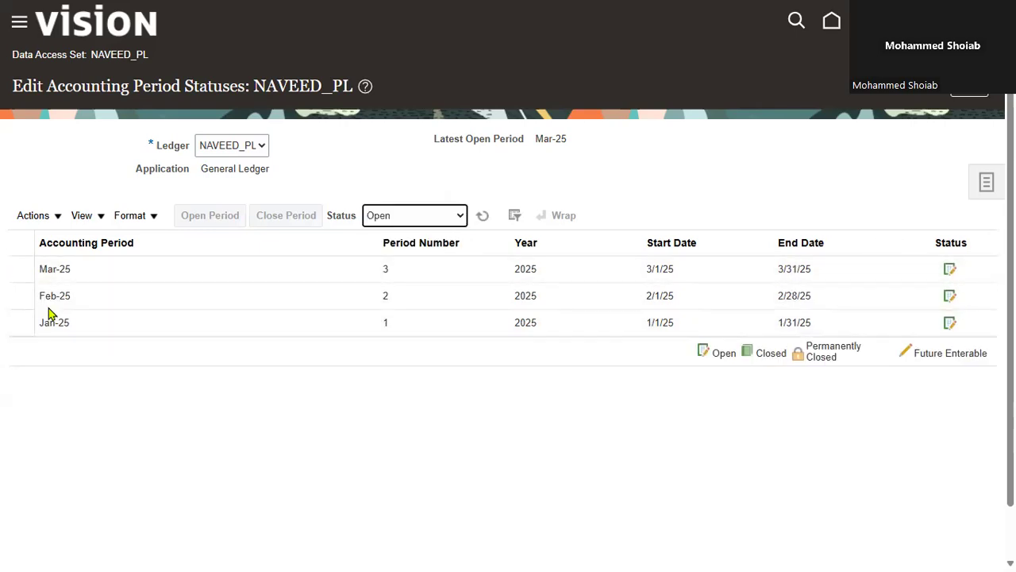
pyautogui.click(459, 217)
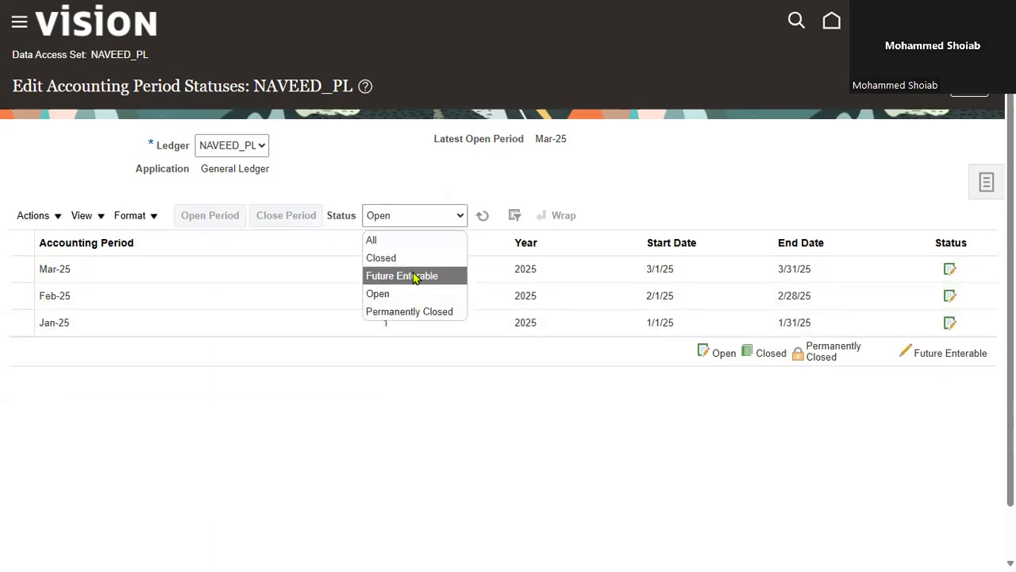
pyautogui.click(415, 276)
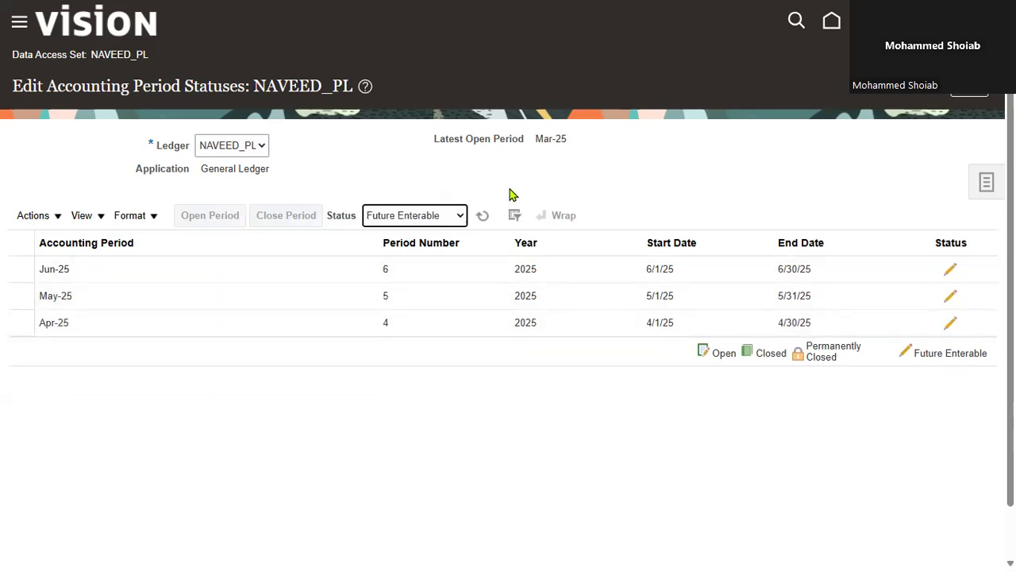
pyautogui.click(462, 220)
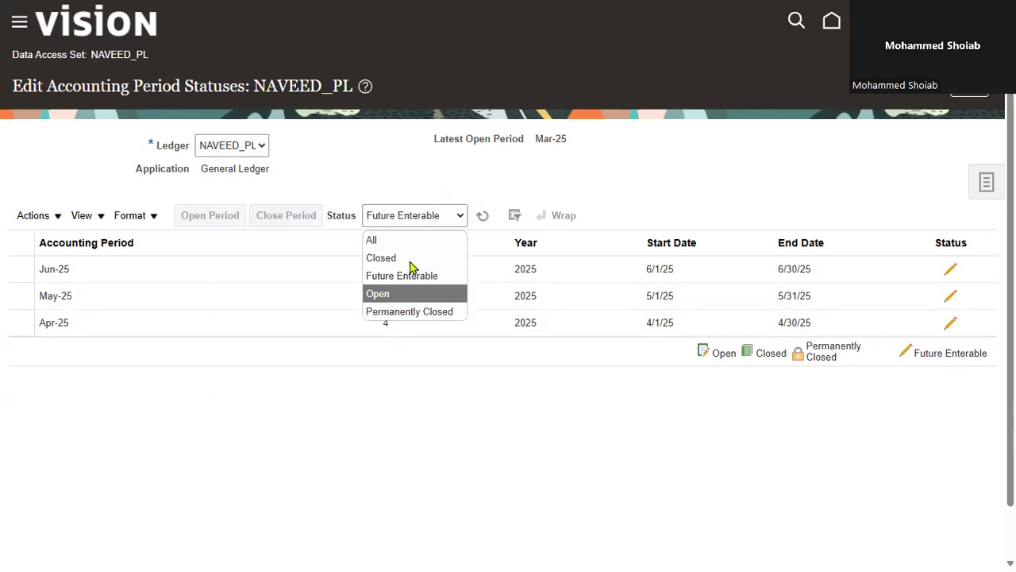
pyautogui.click(409, 259)
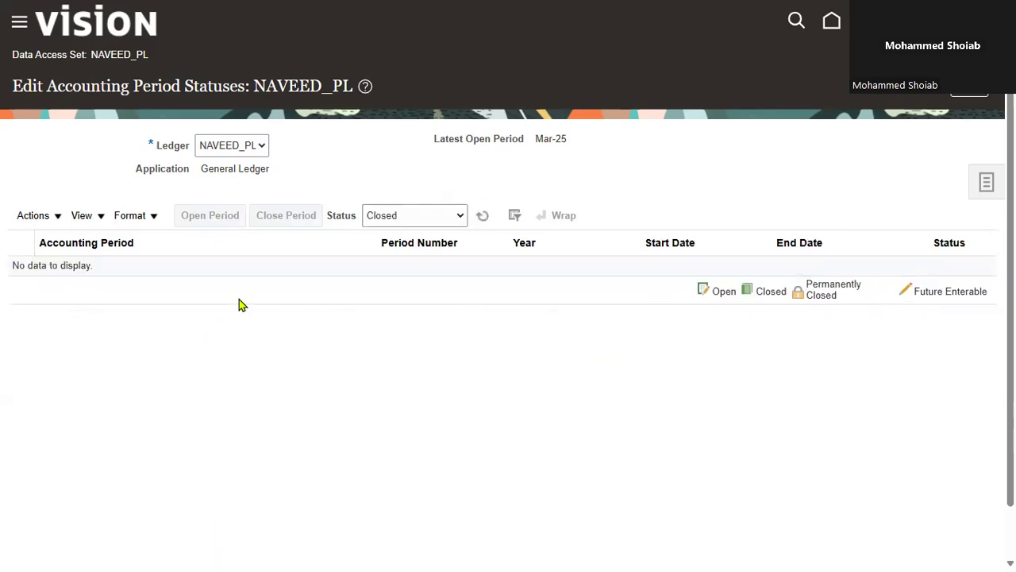
pyautogui.click(457, 223)
pyautogui.click(439, 239)
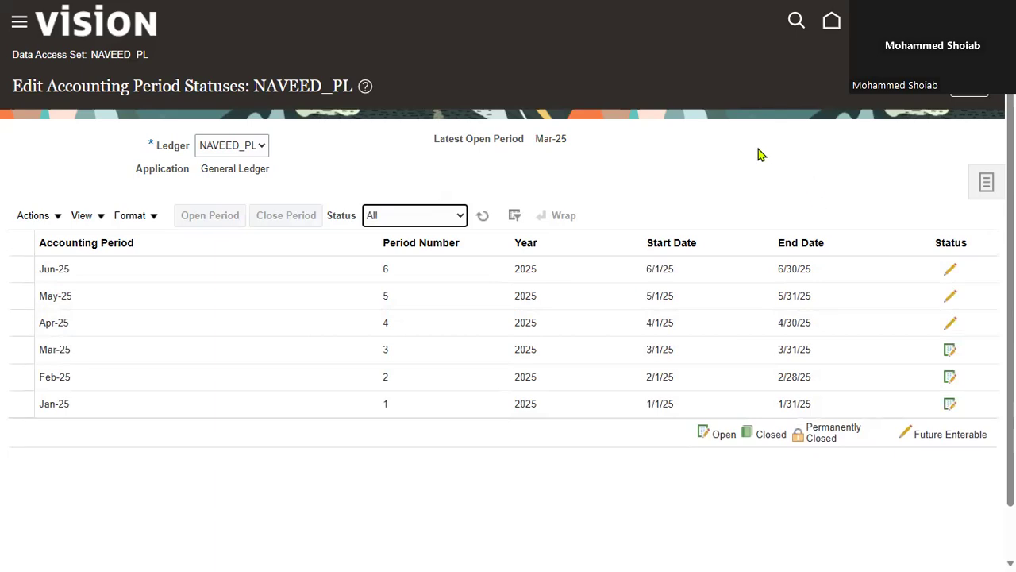
# Finish editing the period statuses and start creating a journal from the Journals work area of General Accounting
pyautogui.click(968, 92)
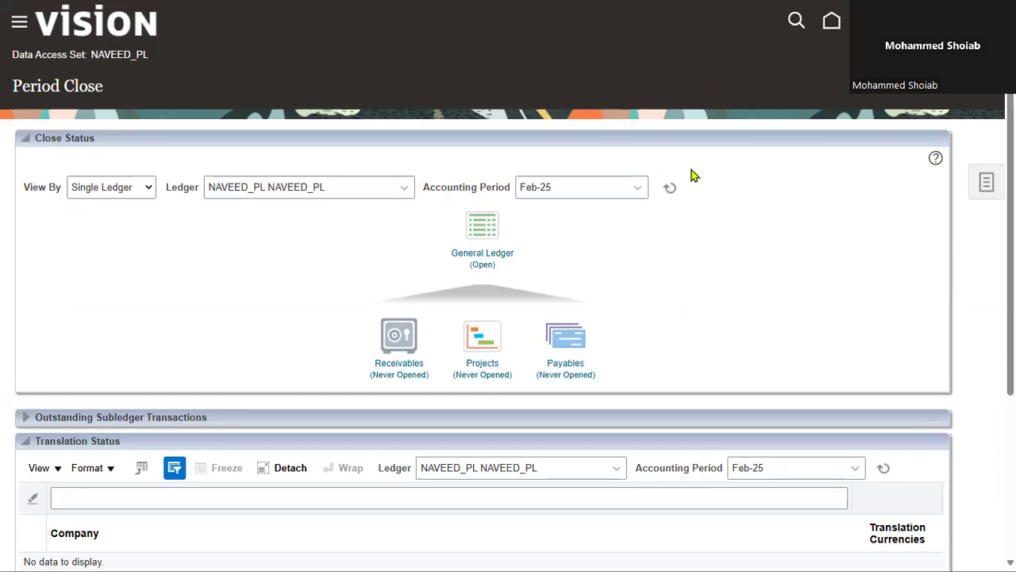
pyautogui.click(832, 24)
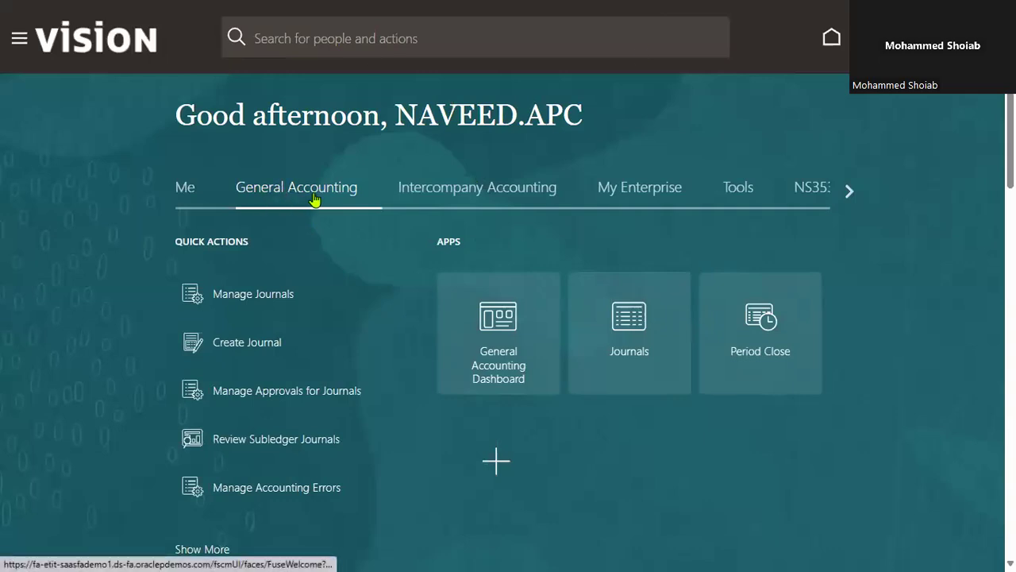
pyautogui.click(18, 40)
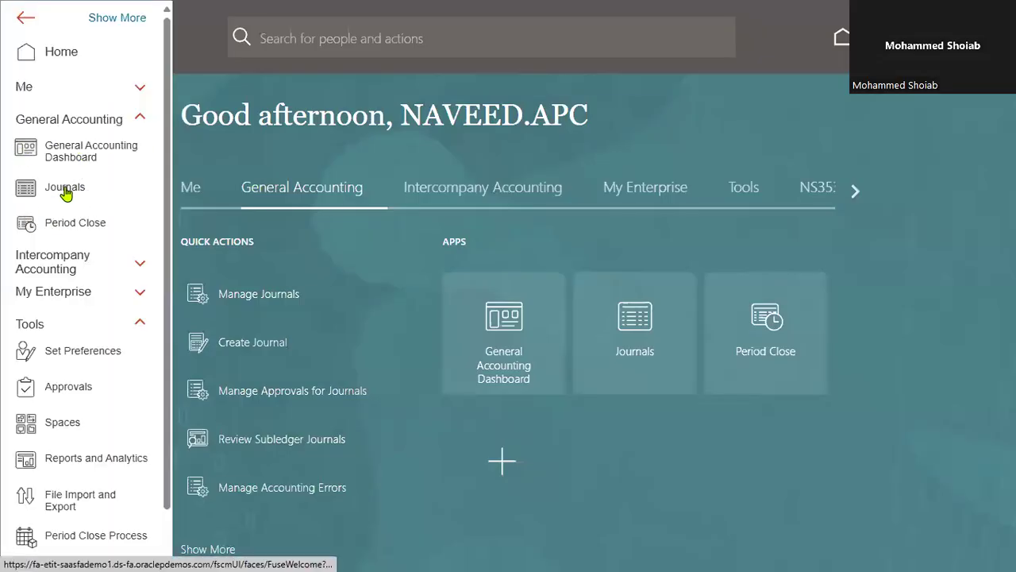
pyautogui.click(65, 193)
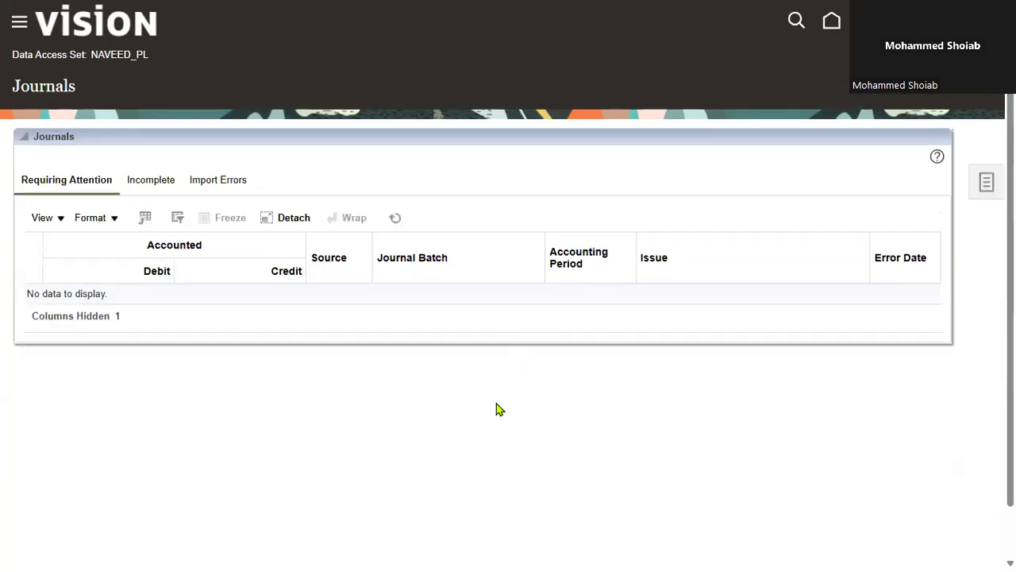
pyautogui.click(987, 184)
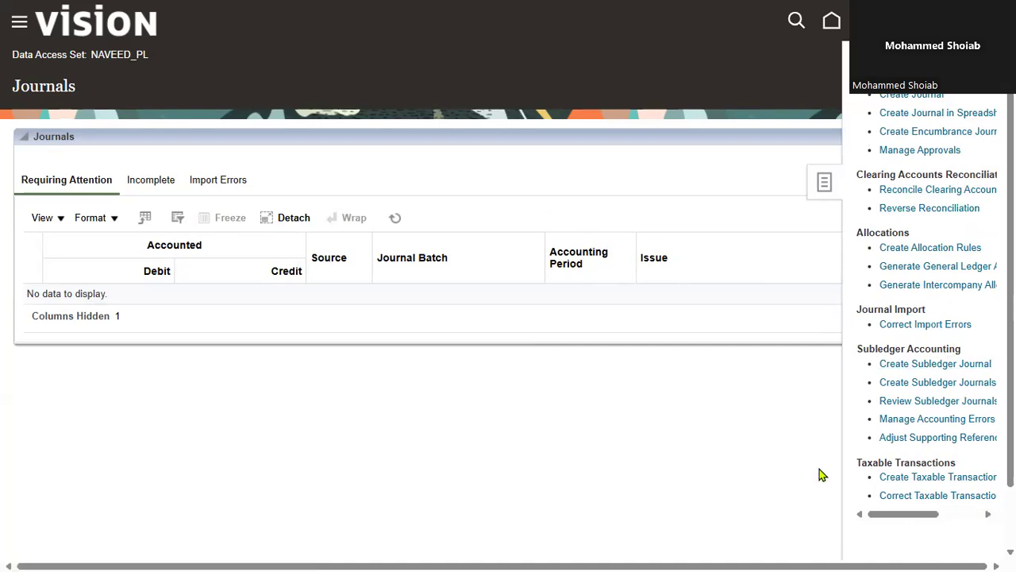
pyautogui.click(904, 98)
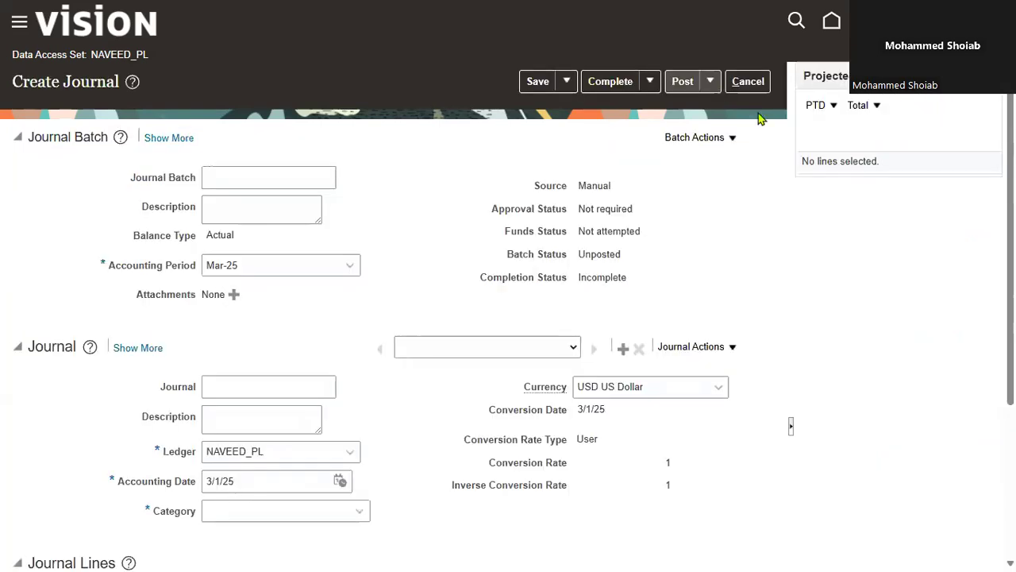
# Name the journal batch Rent Jan 2025 and use the same text as its description
pyautogui.click(312, 181)
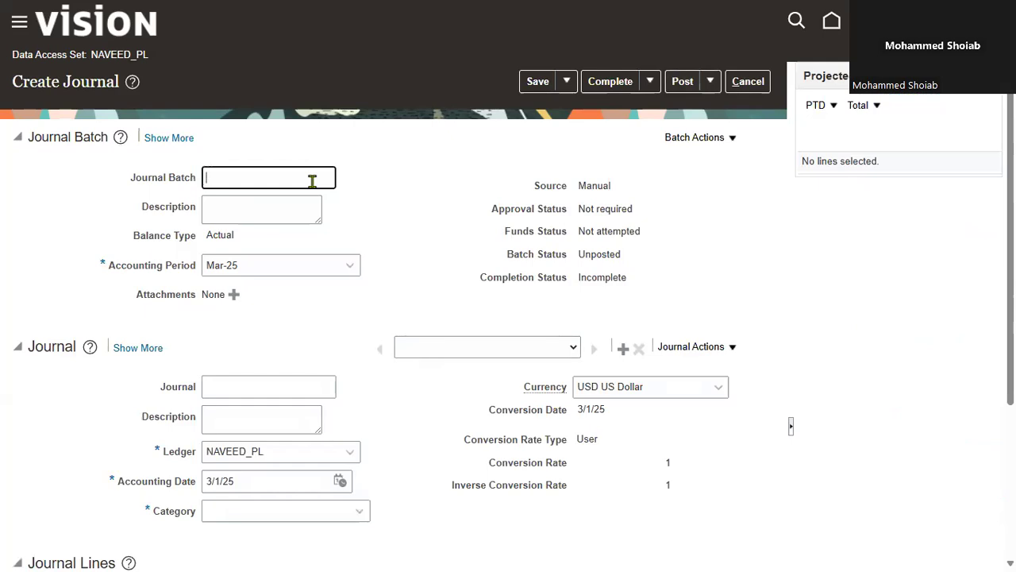
pyautogui.write('Rent Jan 2025')
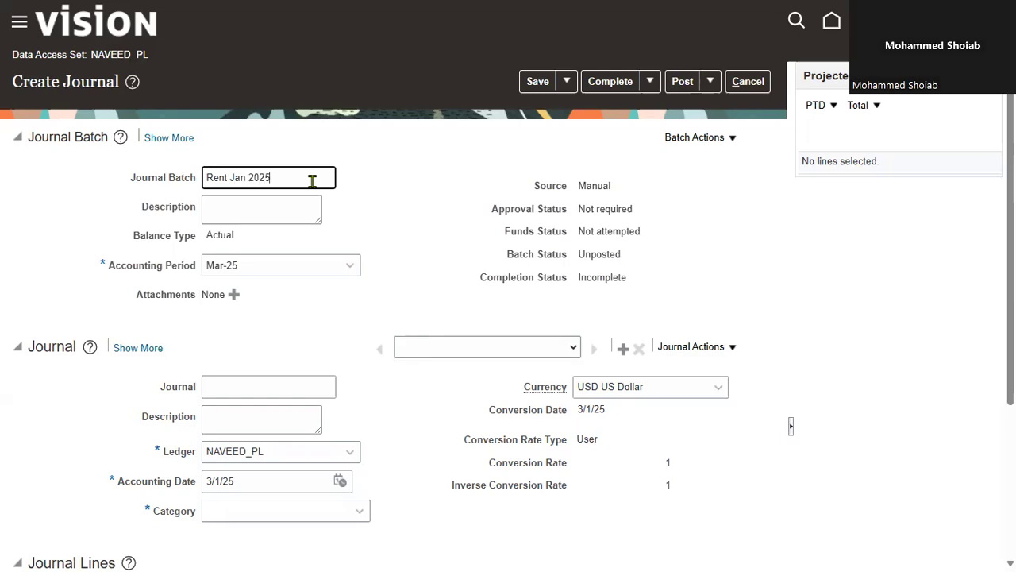
pyautogui.hotkey('ctrl', 'a')
pyautogui.hotkey('ctrl', 'c')
pyautogui.click(267, 211)
pyautogui.hotkey('ctrl', 'v')
pyautogui.press('Tab')
pyautogui.press('Tab')
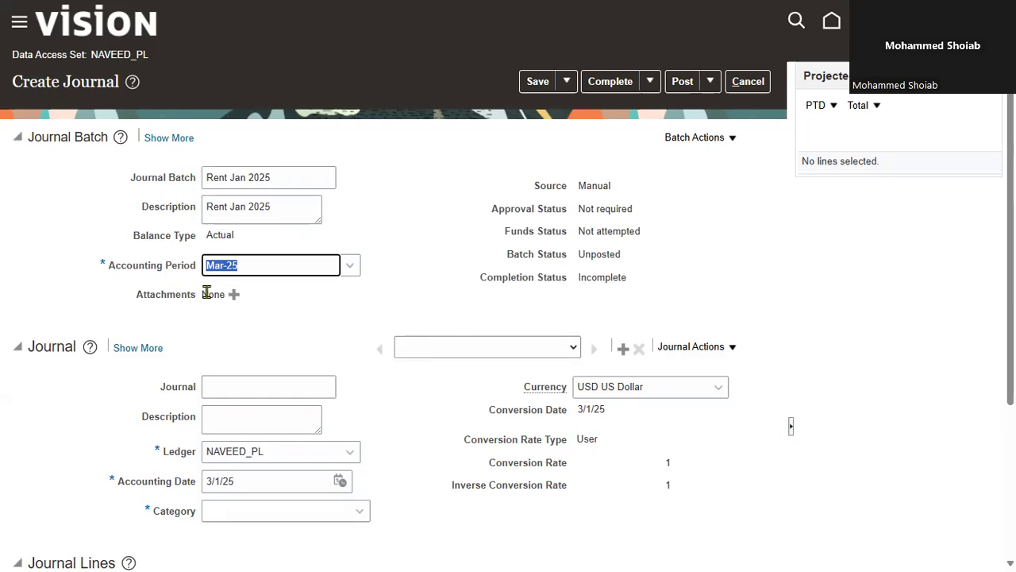
# Set the journal batch's accounting period to Jan-25
pyautogui.click(351, 266)
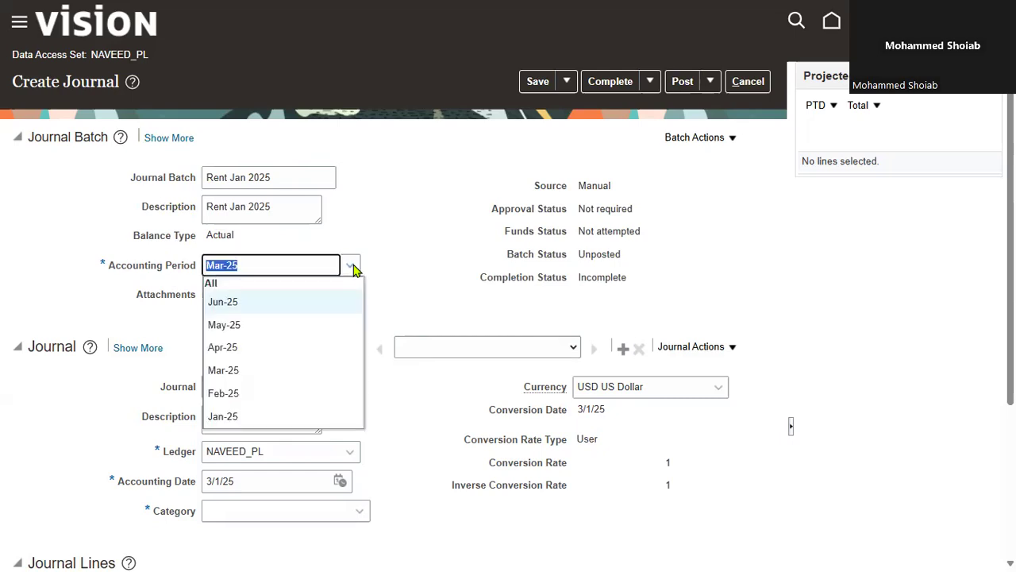
pyautogui.click(282, 416)
pyautogui.press('Tab')
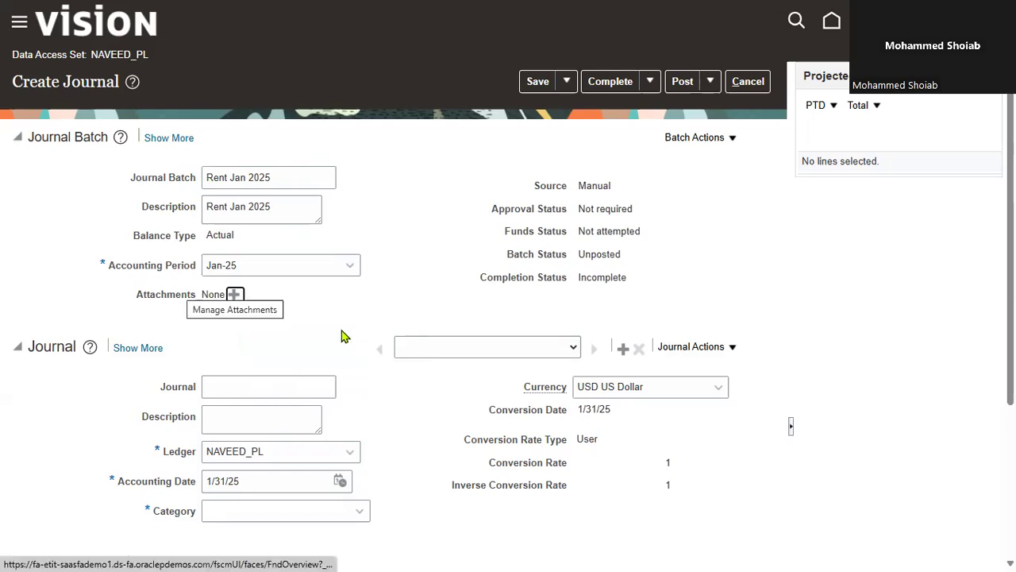
# Name the journal Rent Jan 2025 and use the same text as its description
pyautogui.click(256, 382)
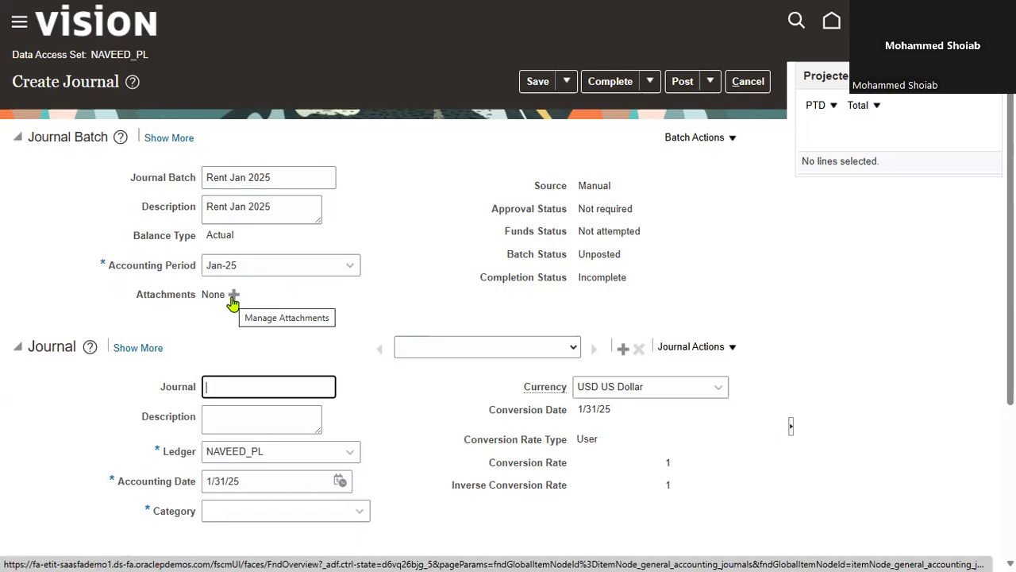
pyautogui.hotkey('ctrl', 'v')
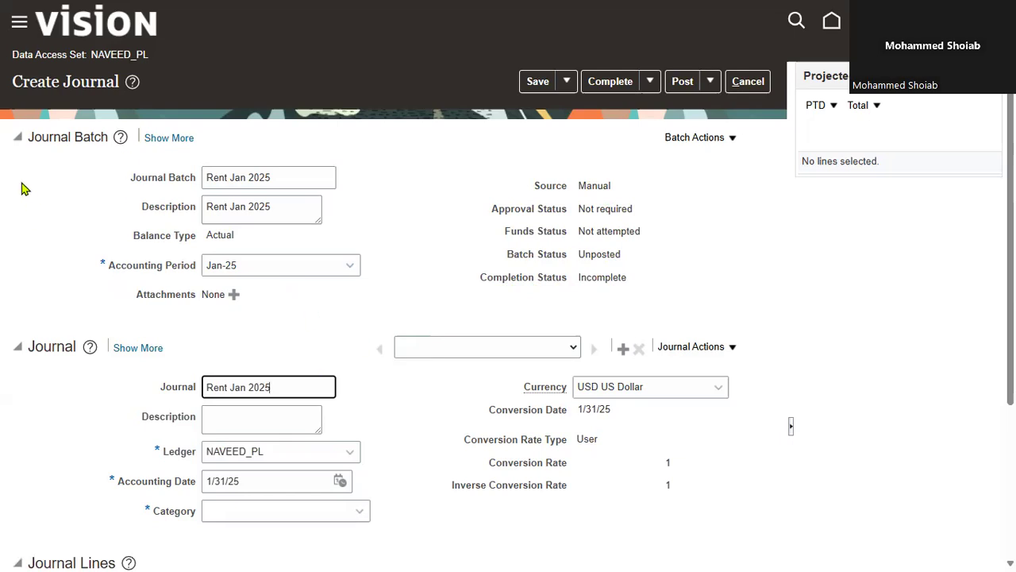
pyautogui.click(19, 140)
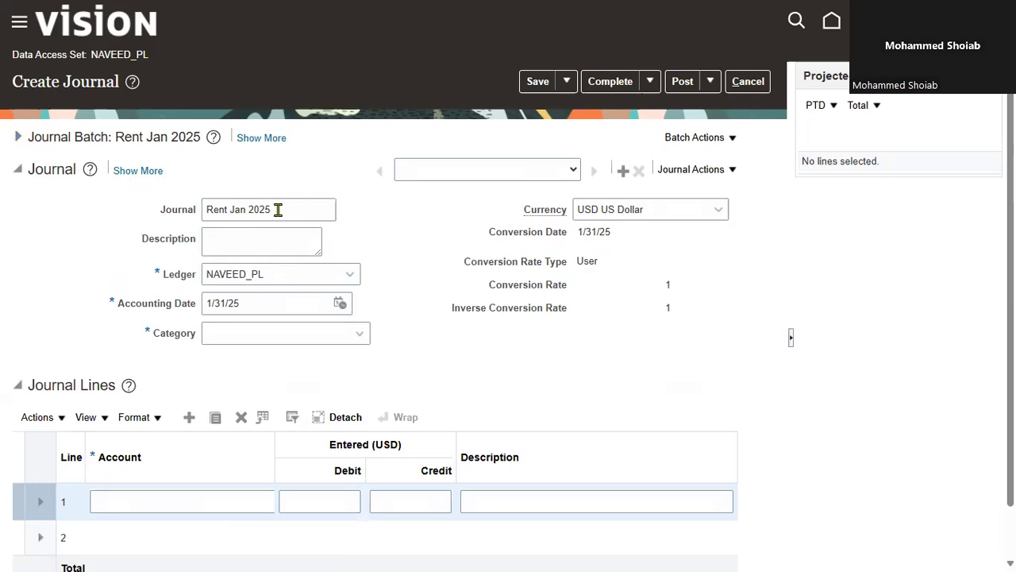
pyautogui.click(284, 239)
pyautogui.hotkey('ctrl', 'v')
pyautogui.press('Tab')
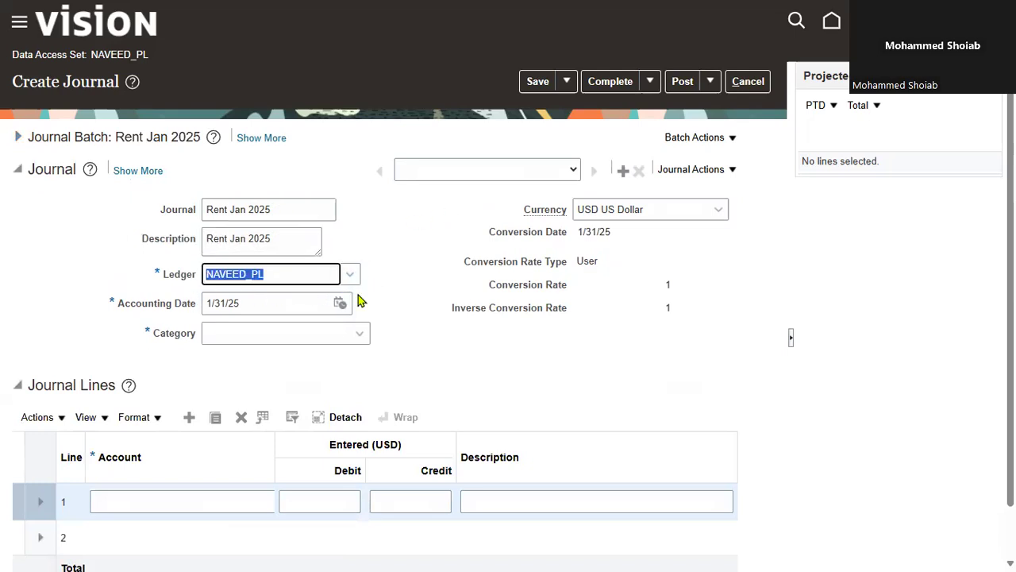
# Set the journal's category to Accrual
pyautogui.click(359, 334)
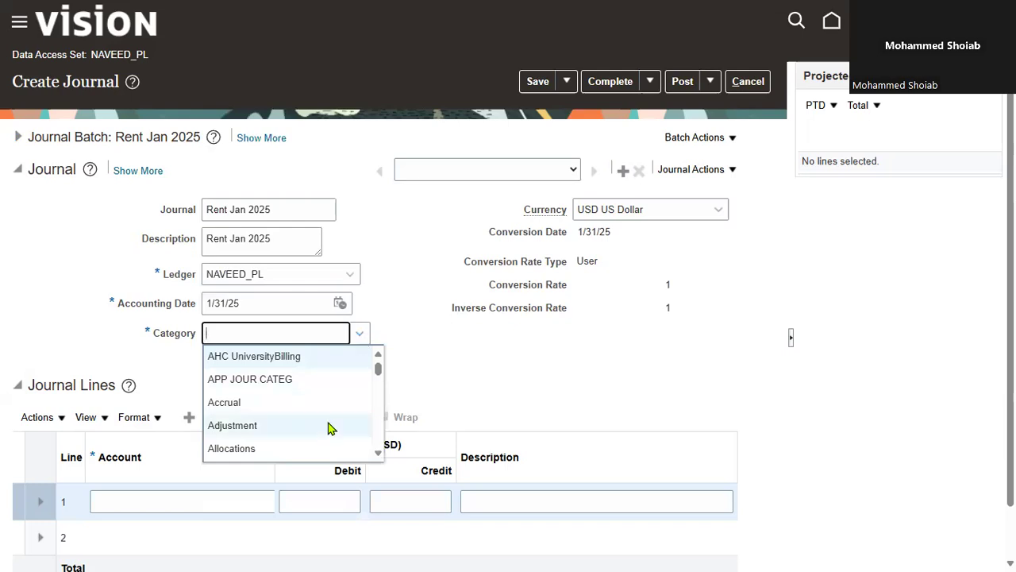
pyautogui.click(318, 403)
pyautogui.press('Tab')
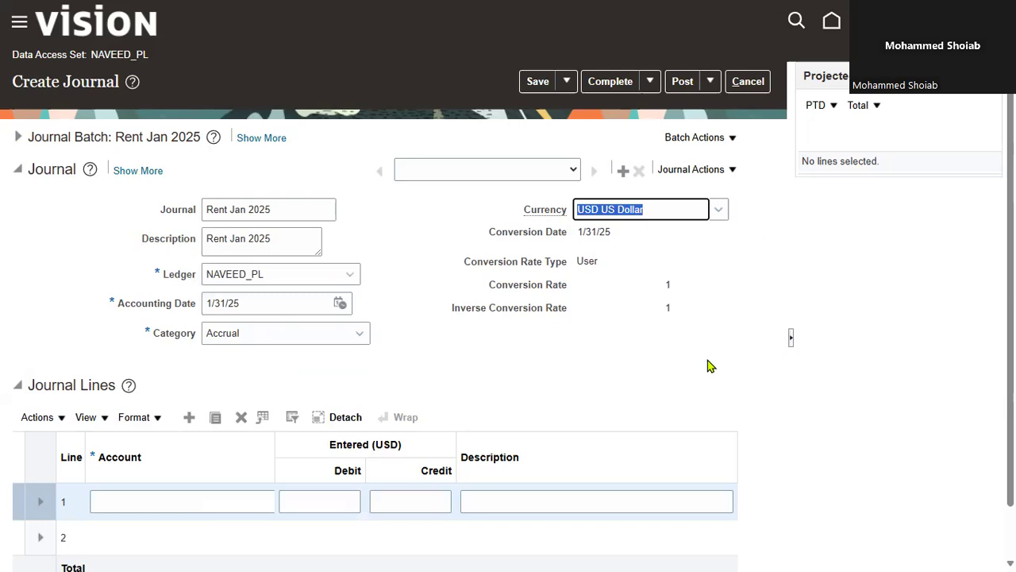
# Collapse the journal header details and widen the Account column of the journal lines until its account selector shows
pyautogui.scroll(-1, 573, 356)
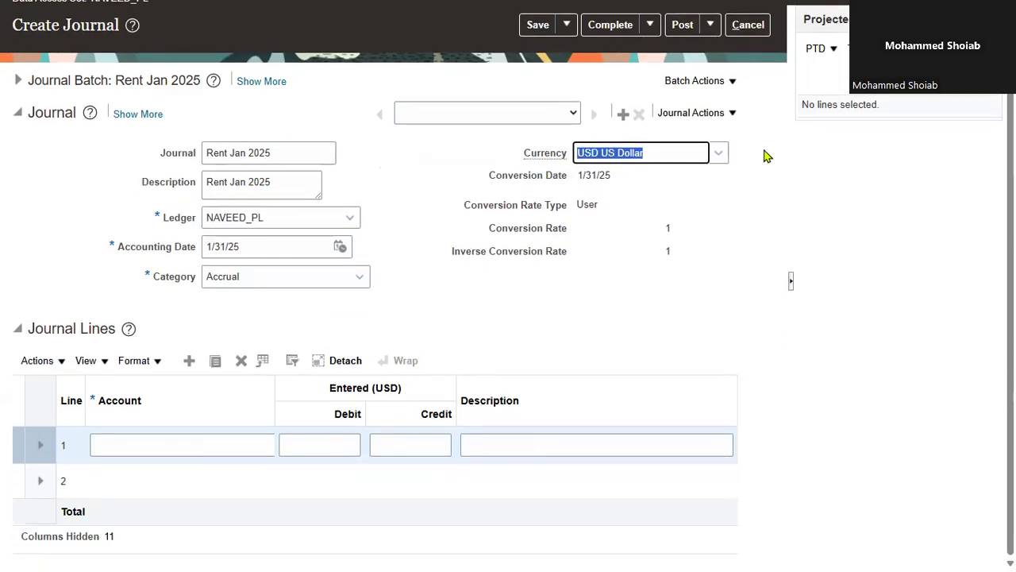
pyautogui.click(16, 113)
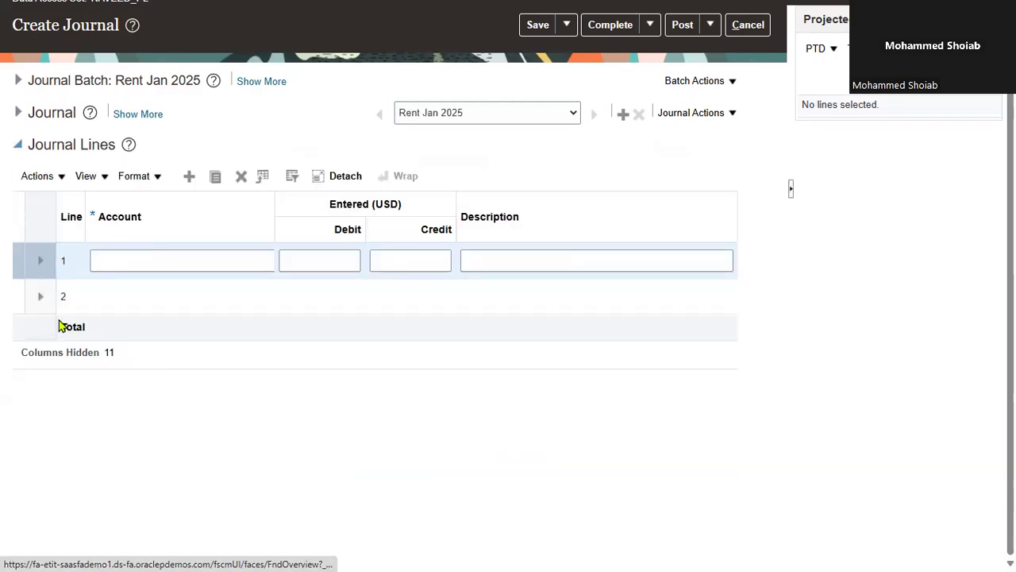
pyautogui.click(347, 181)
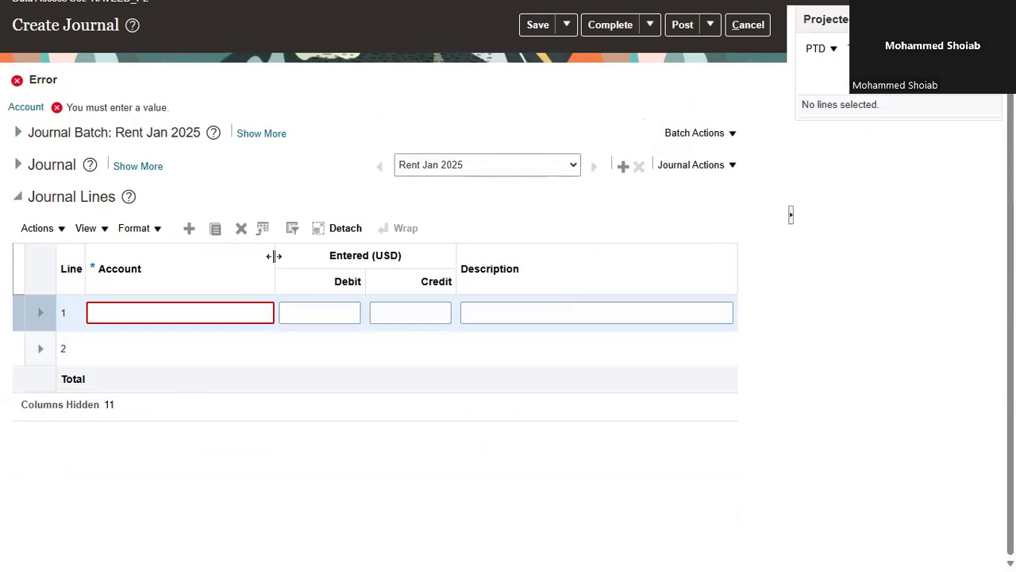
pyautogui.moveTo(273, 256); pyautogui.dragTo(311, 262)
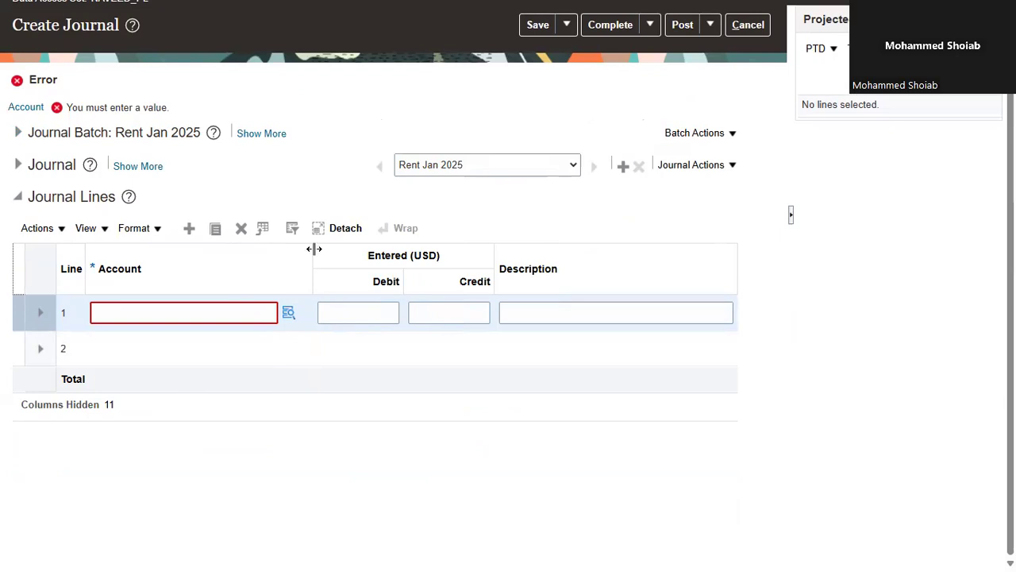
pyautogui.moveTo(315, 248); pyautogui.dragTo(317, 274)
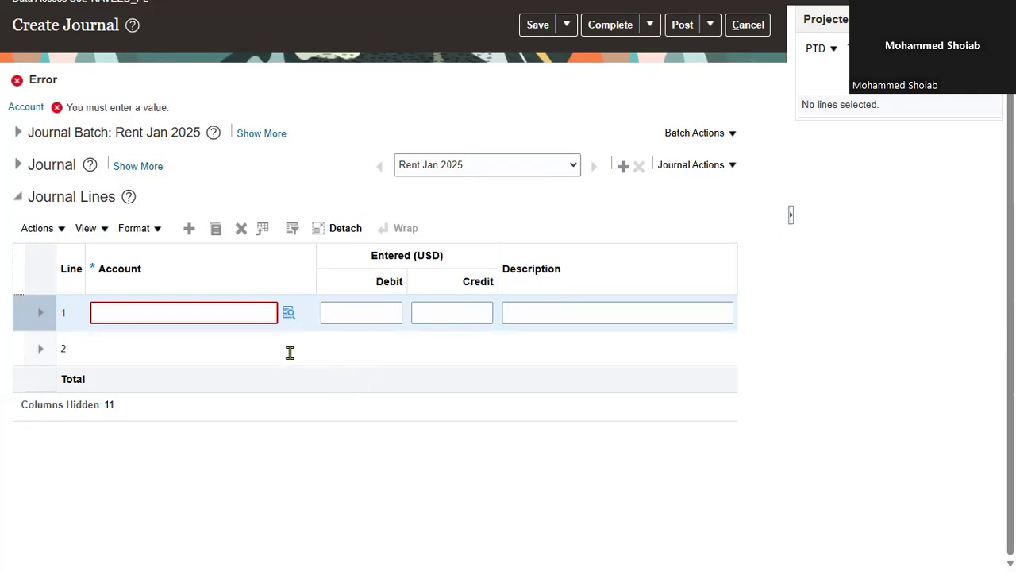
# Look up the account segment for journal line 1 by searching for descriptions matching %Ren%
pyautogui.click(287, 316)
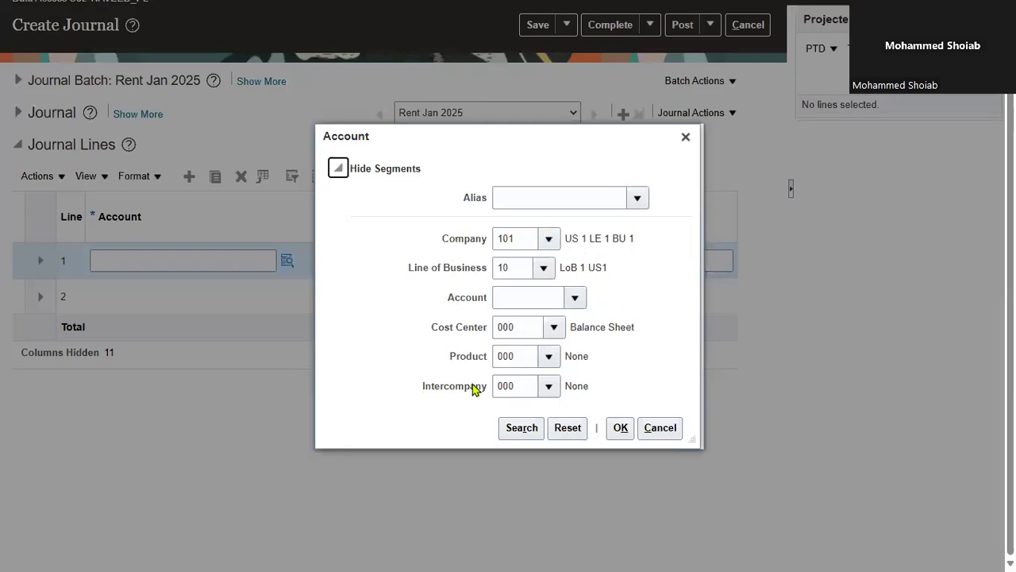
pyautogui.click(575, 298)
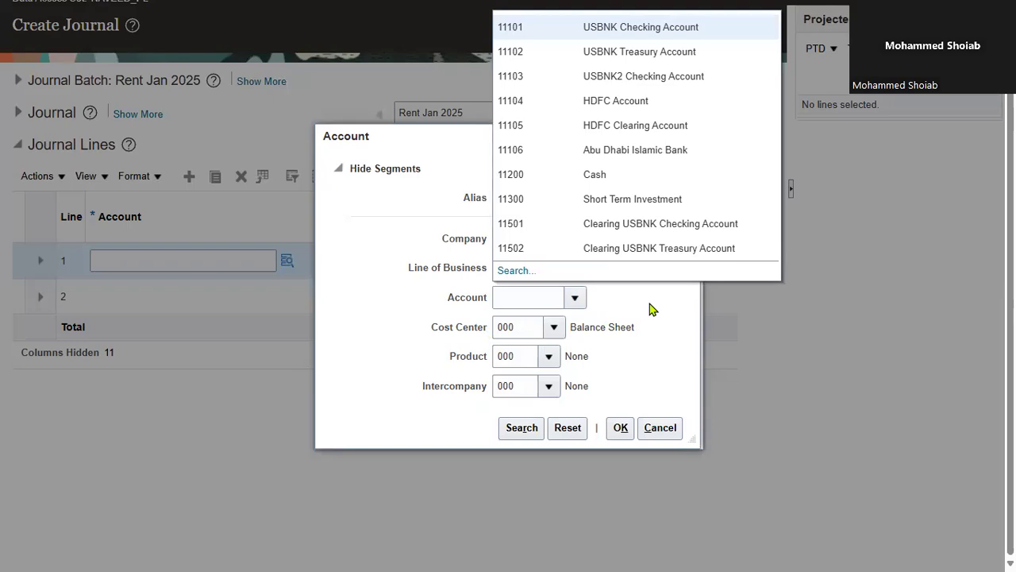
pyautogui.click(517, 271)
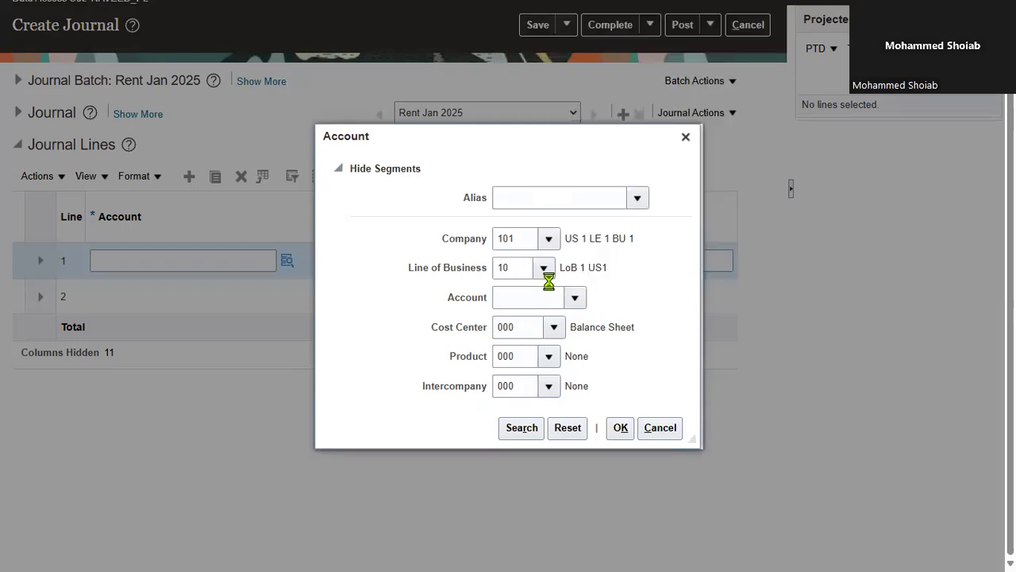
pyautogui.click(479, 279)
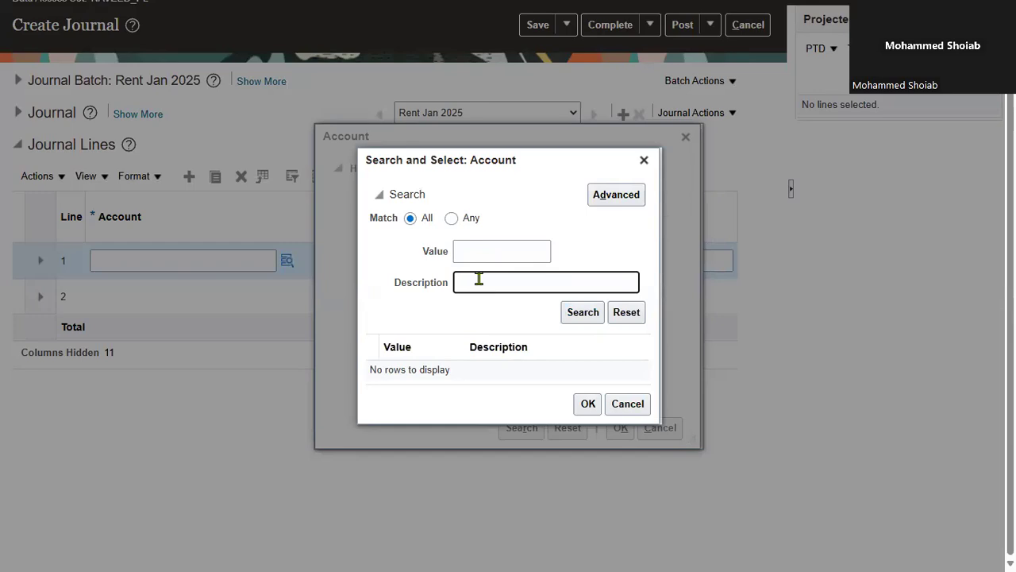
pyautogui.write('Rent')
pyautogui.press('Home')
pyautogui.write('%')
pyautogui.press('End')
pyautogui.write('%')
pyautogui.press('Return')
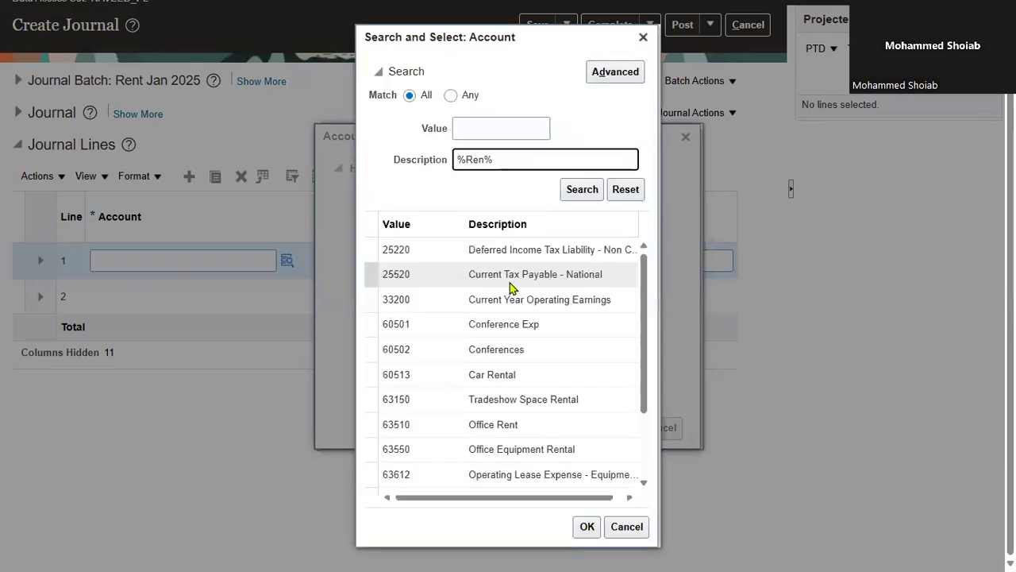
# Select 63510 Office Rent as the account for journal line 1 and accept the combination with the default segments
pyautogui.moveTo(641, 302); pyautogui.dragTo(640, 329)
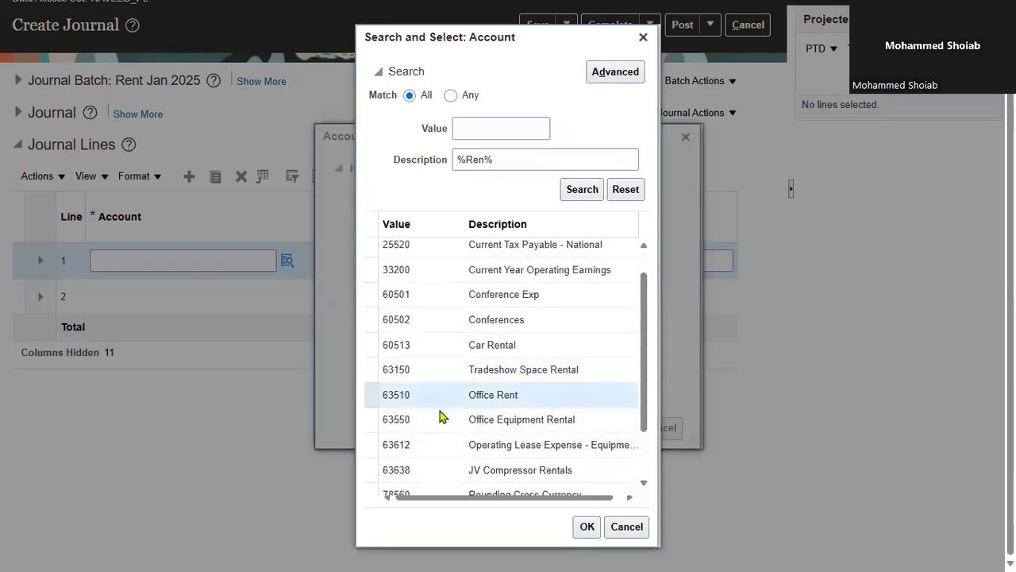
pyautogui.click(592, 527)
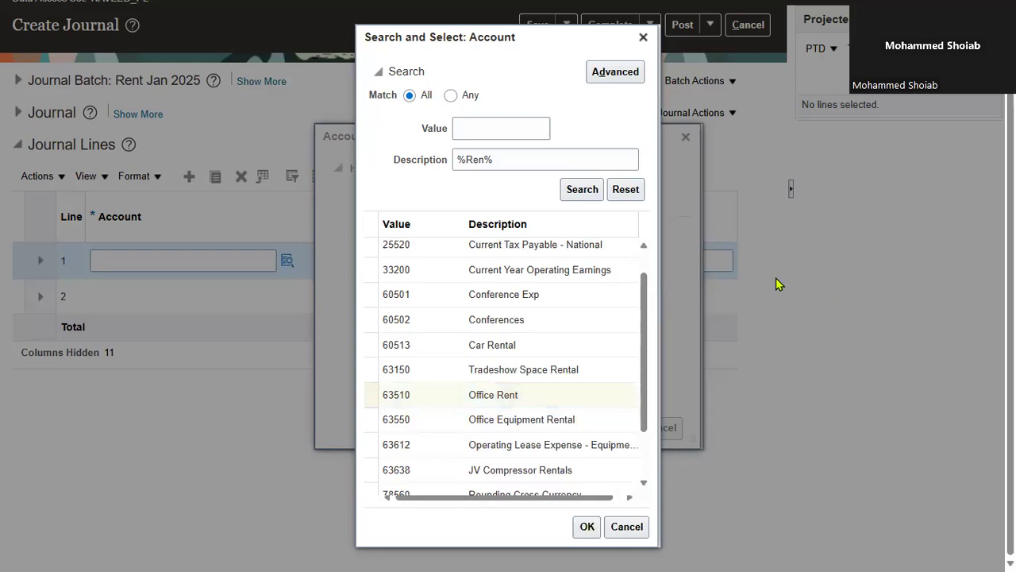
pyautogui.click(502, 160)
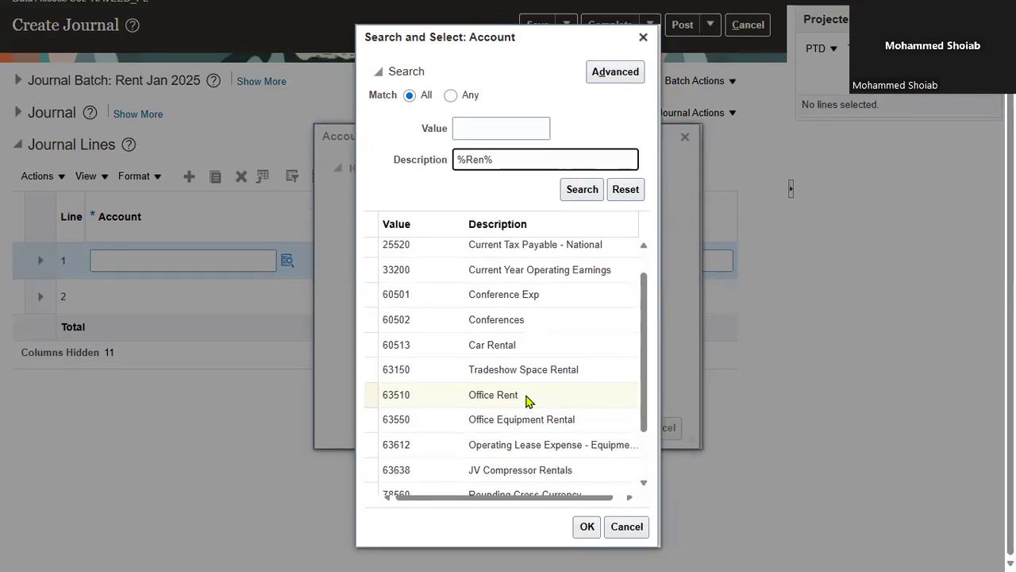
pyautogui.click(528, 397)
pyautogui.click(586, 527)
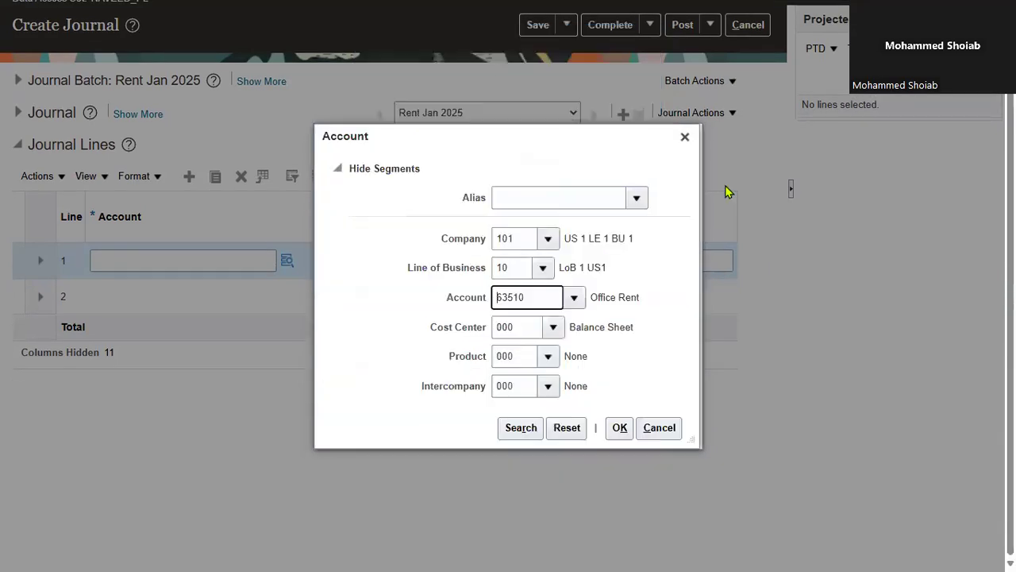
pyautogui.click(619, 428)
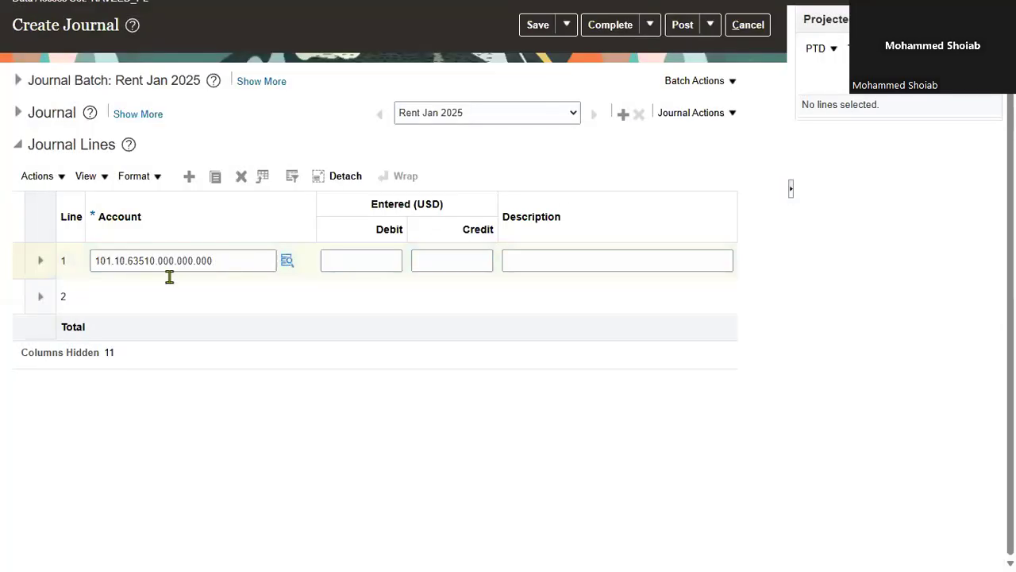
# Enter a debit of 1,000.00 on journal line 1
pyautogui.click(372, 260)
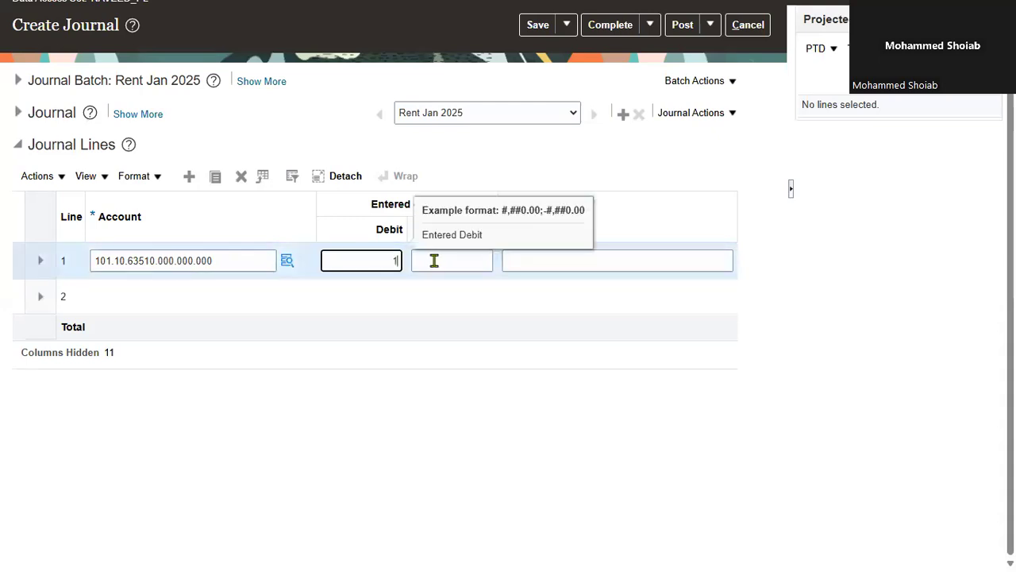
pyautogui.write('1000')
pyautogui.click(435, 260)
pyautogui.press('Tab')
# Set the account of journal line 2 to 11200 Cash, keeping the default values for the other segments
pyautogui.click(145, 291)
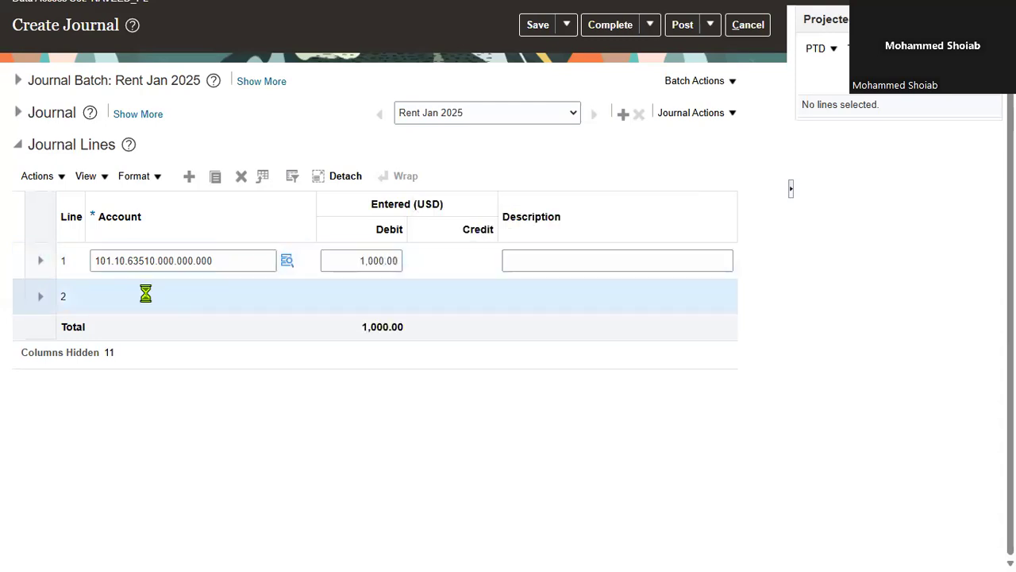
pyautogui.click(288, 296)
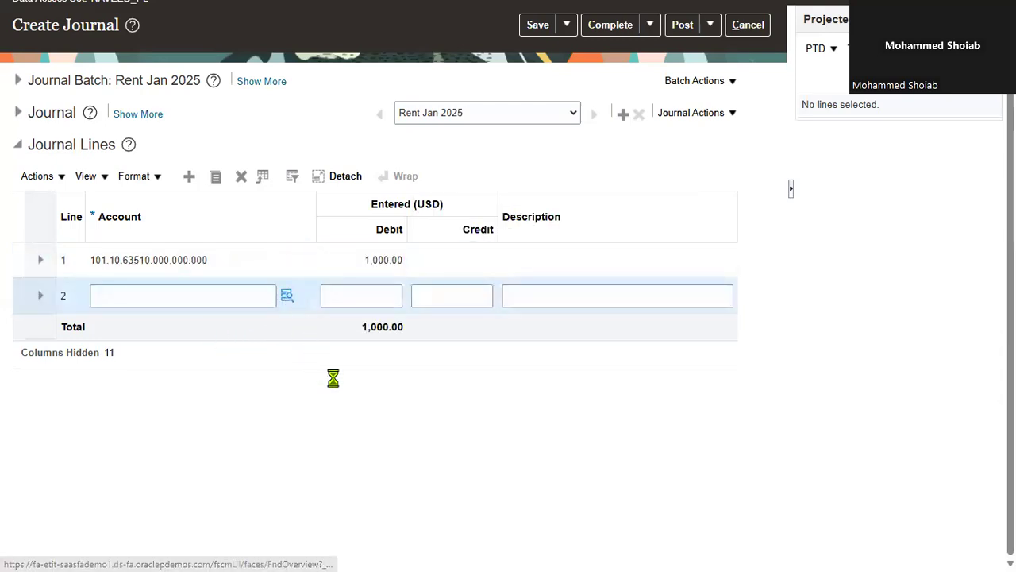
pyautogui.click(575, 297)
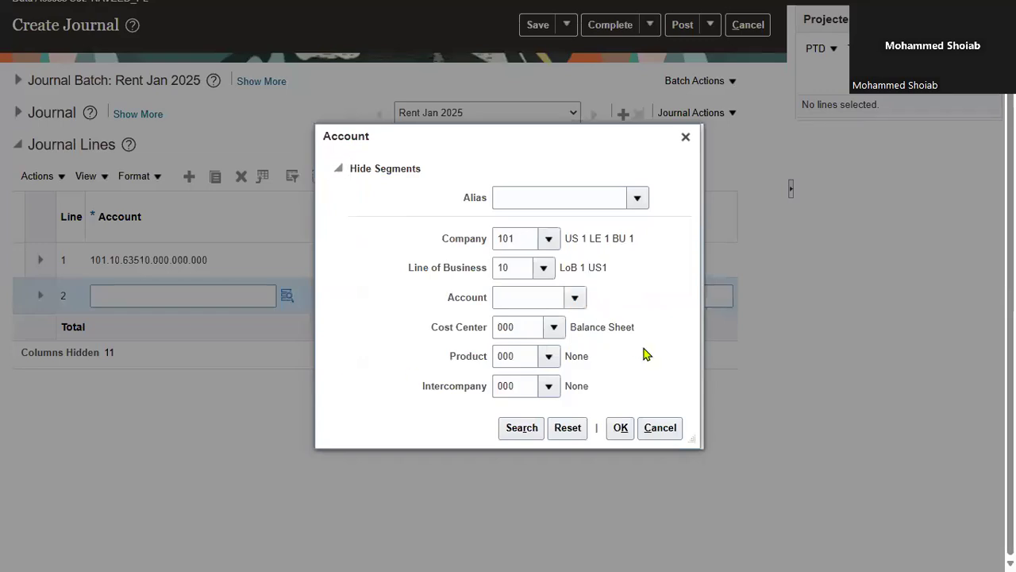
pyautogui.click(555, 224)
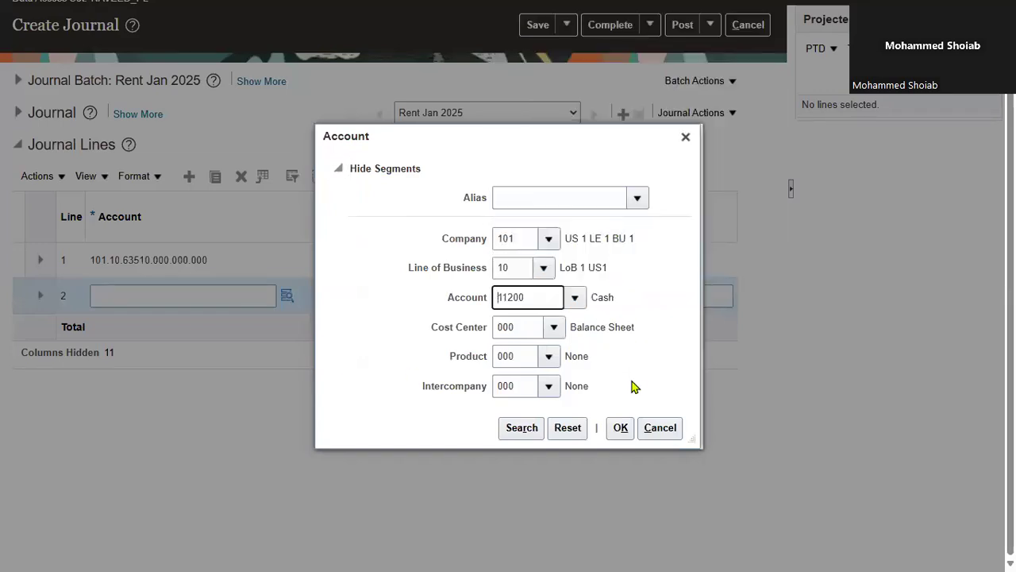
pyautogui.click(612, 435)
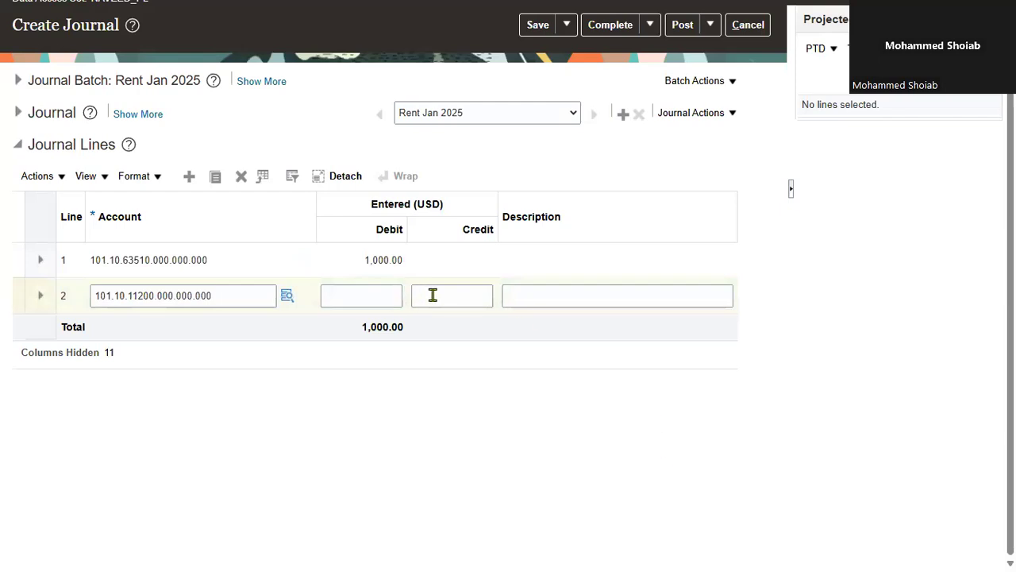
# Enter a credit of 1,000.00 on journal line 2 and save the journal
pyautogui.click(433, 296)
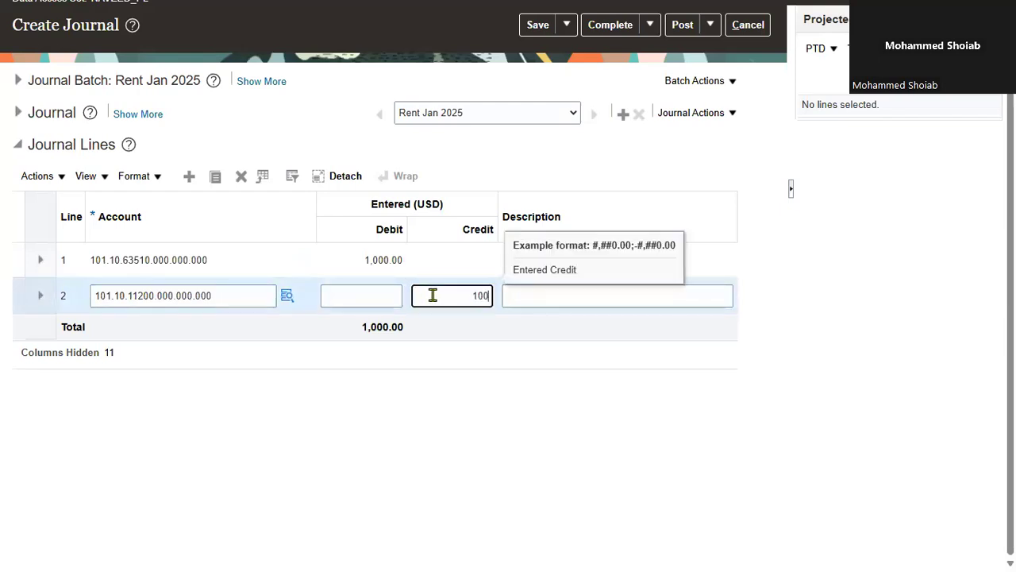
pyautogui.write('1000')
pyautogui.press('Tab')
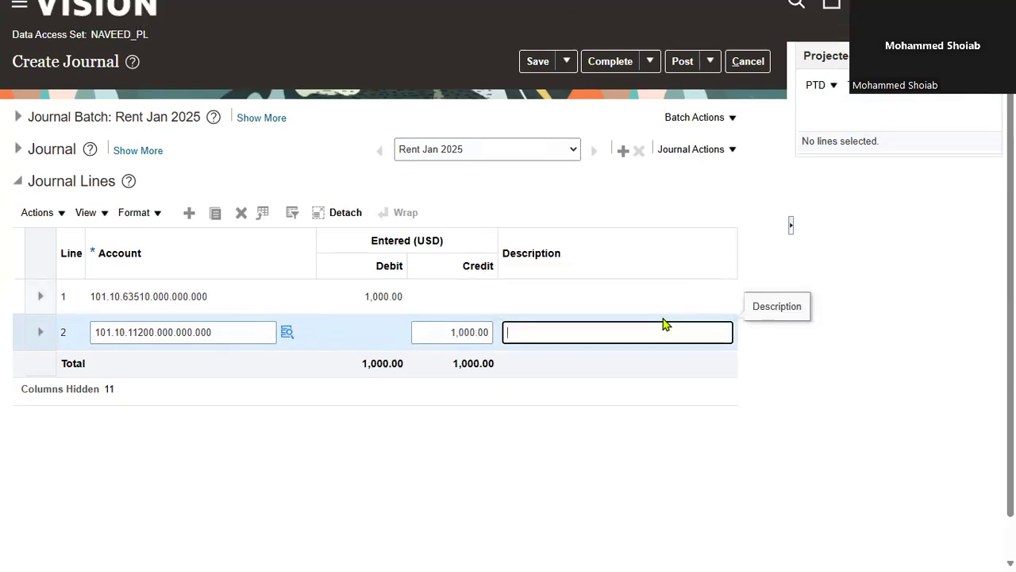
pyautogui.scroll(1, 665, 325)
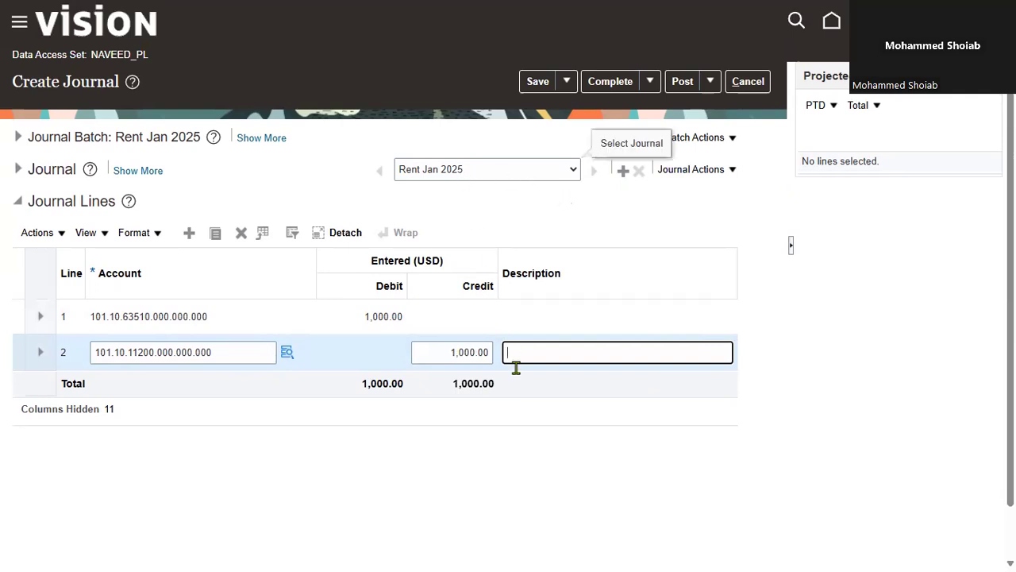
pyautogui.click(543, 83)
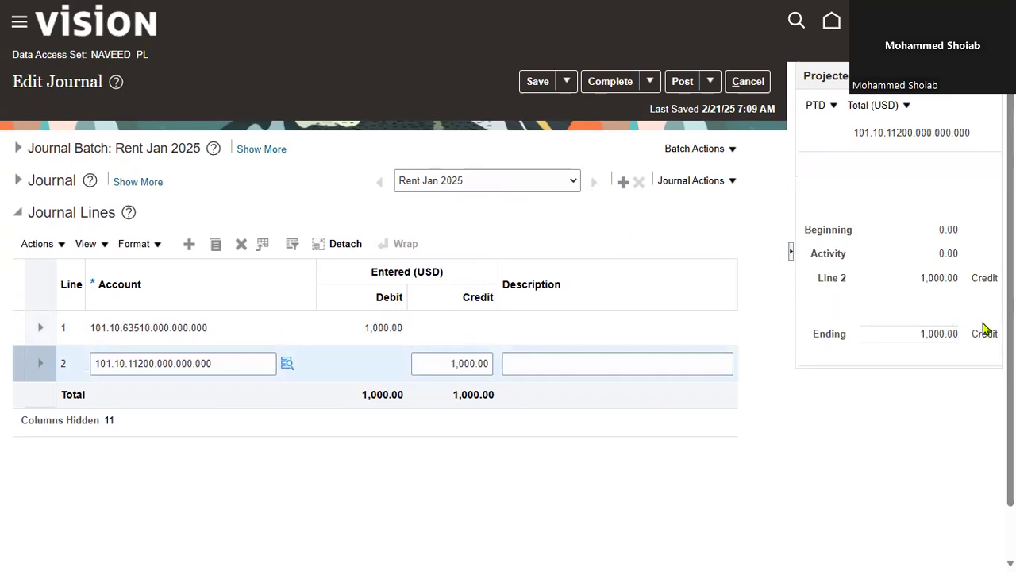
# Check the projected balance of the 11200 Cash account as quarter to date and year to date, and return it to period to date
pyautogui.click(833, 104)
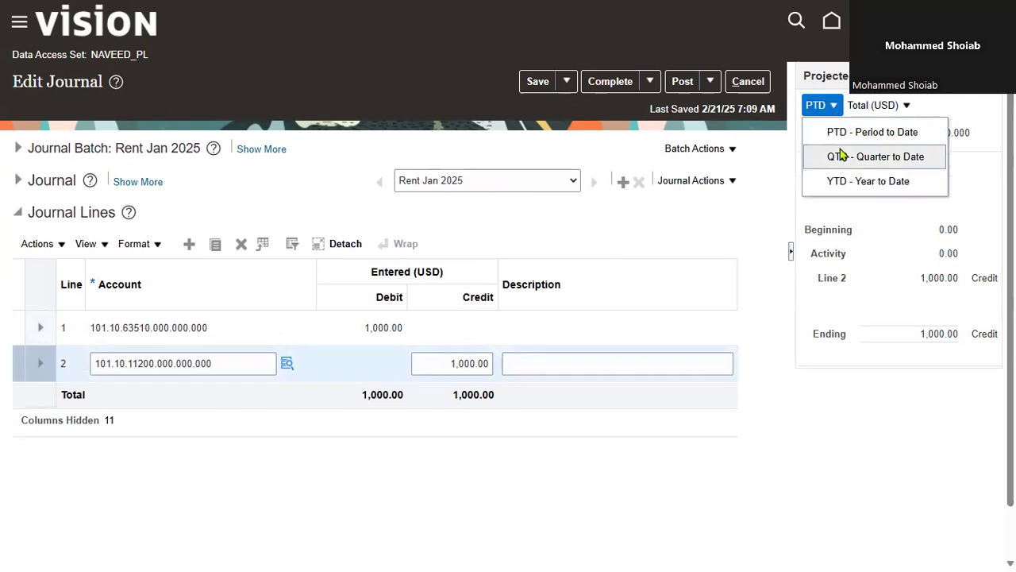
pyautogui.click(841, 156)
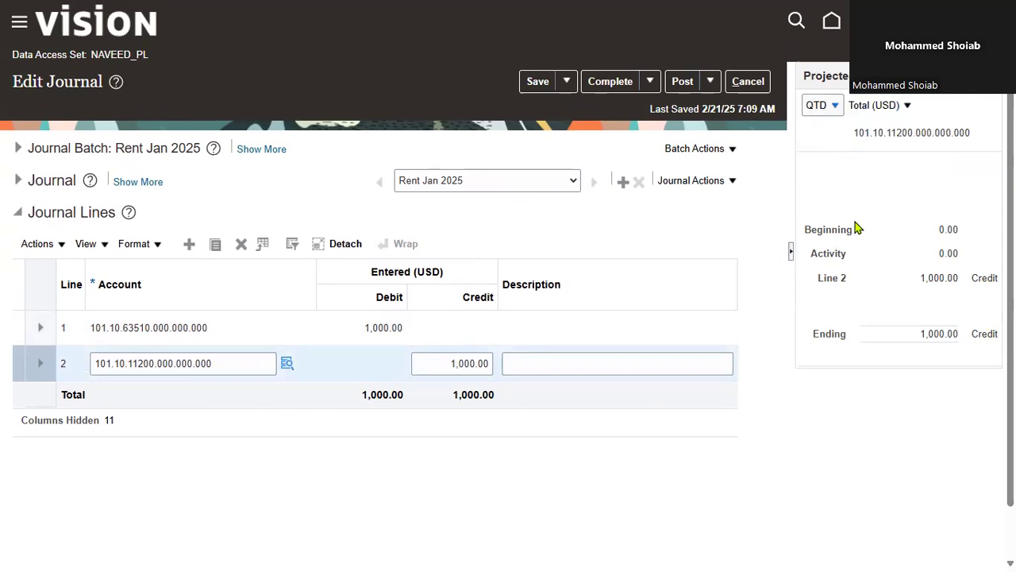
pyautogui.click(833, 105)
pyautogui.click(849, 181)
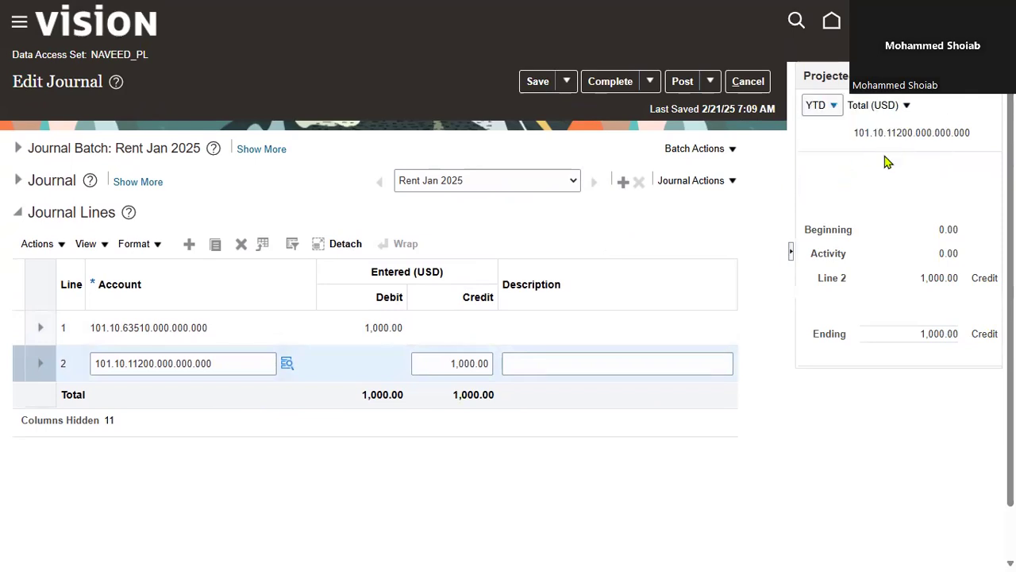
pyautogui.click(833, 107)
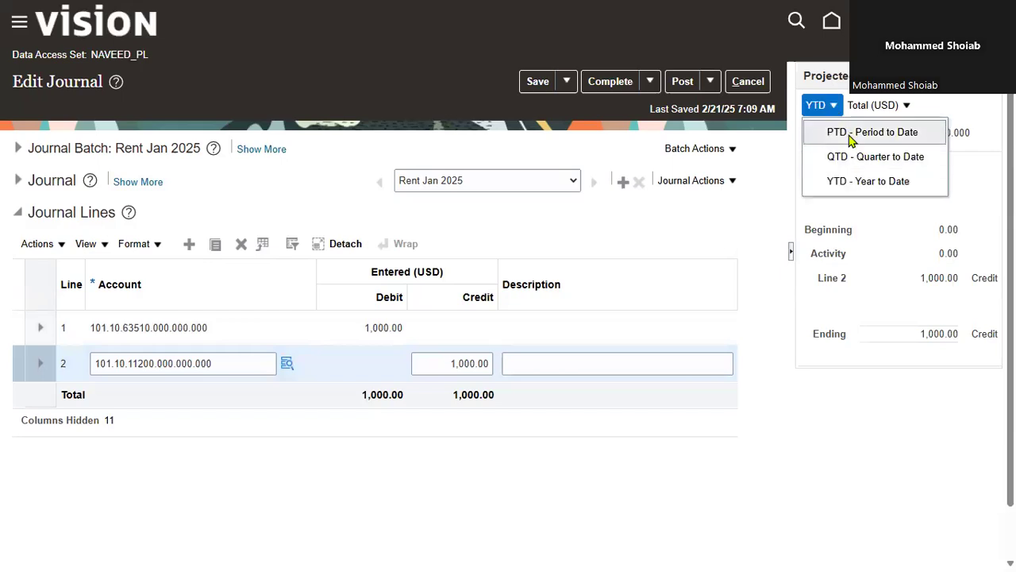
pyautogui.click(850, 137)
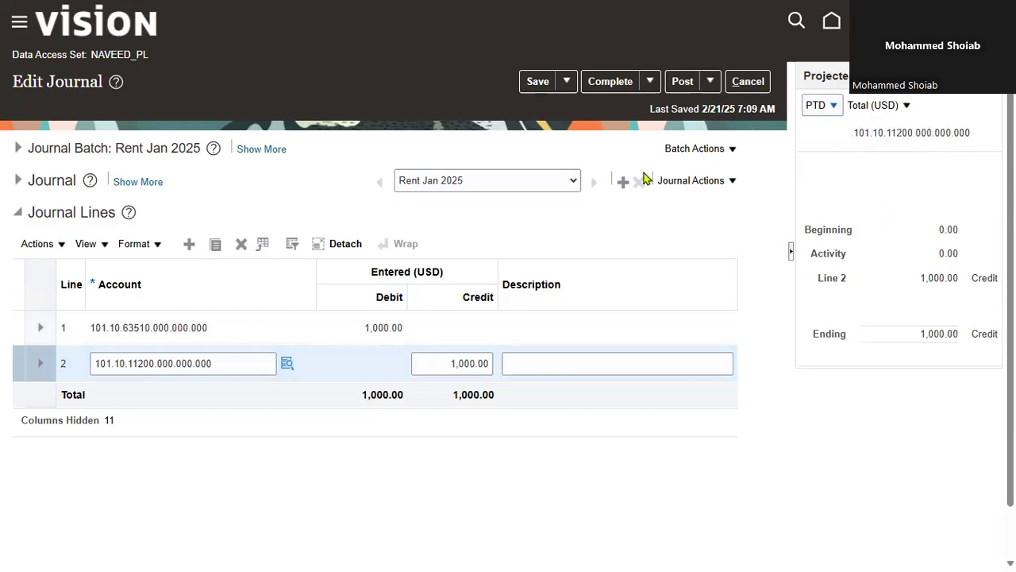
pyautogui.click(825, 107)
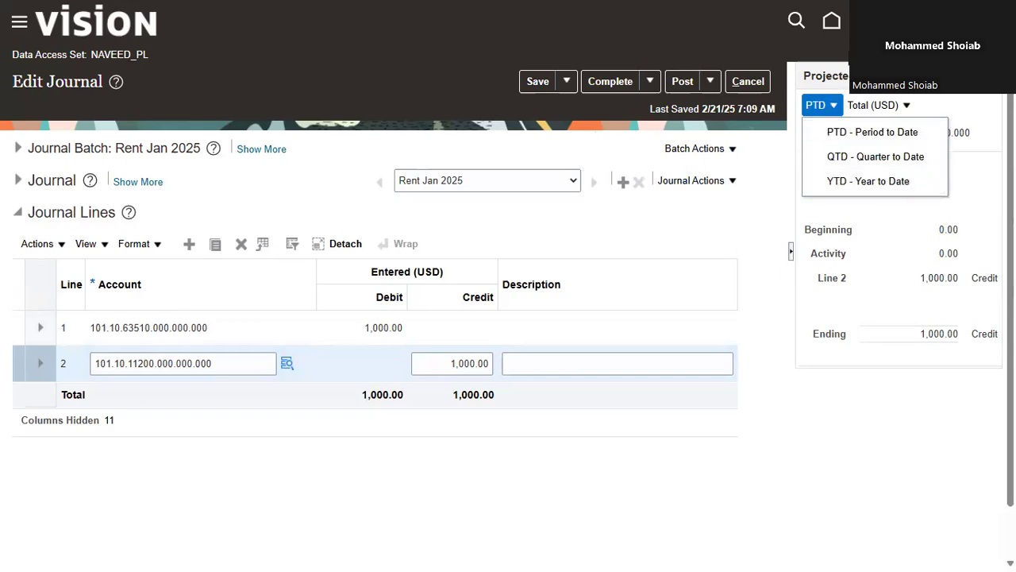
pyautogui.click(847, 46)
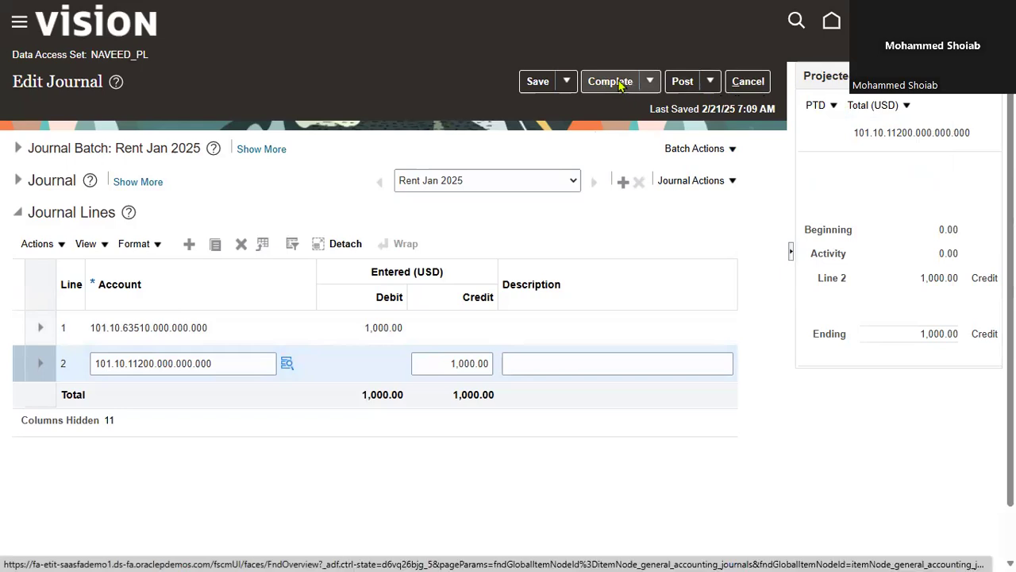
# Expand the Rent Jan 2025 journal batch details and mark the batch as complete
pyautogui.click(17, 149)
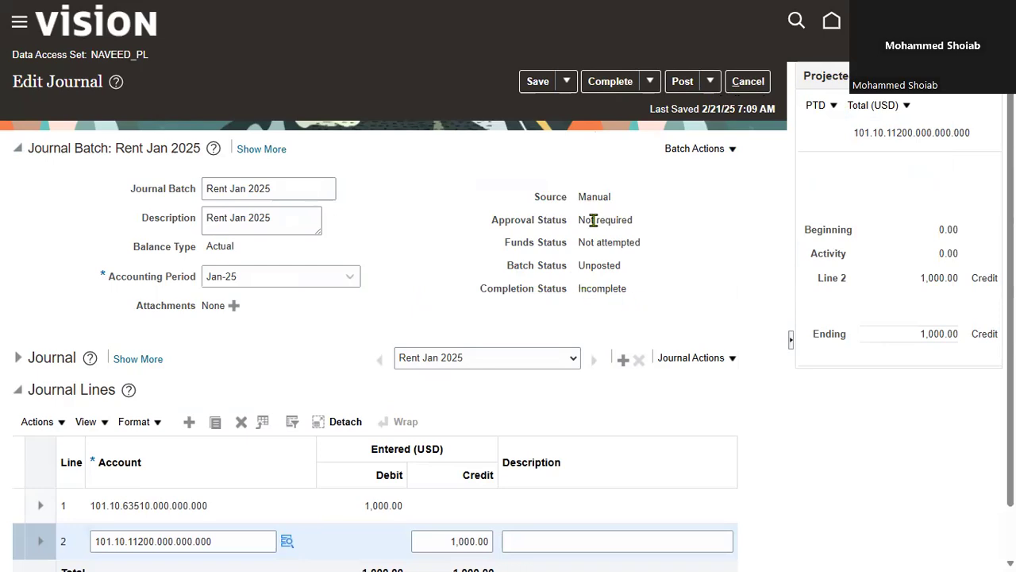
pyautogui.click(607, 81)
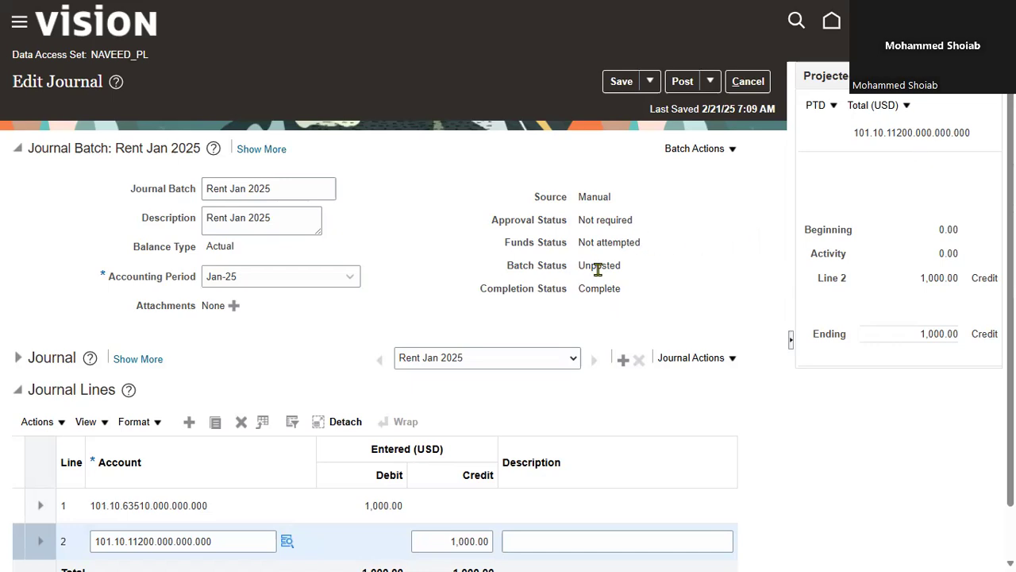
pyautogui.moveTo(579, 272); pyautogui.dragTo(653, 270)
pyautogui.click(655, 284)
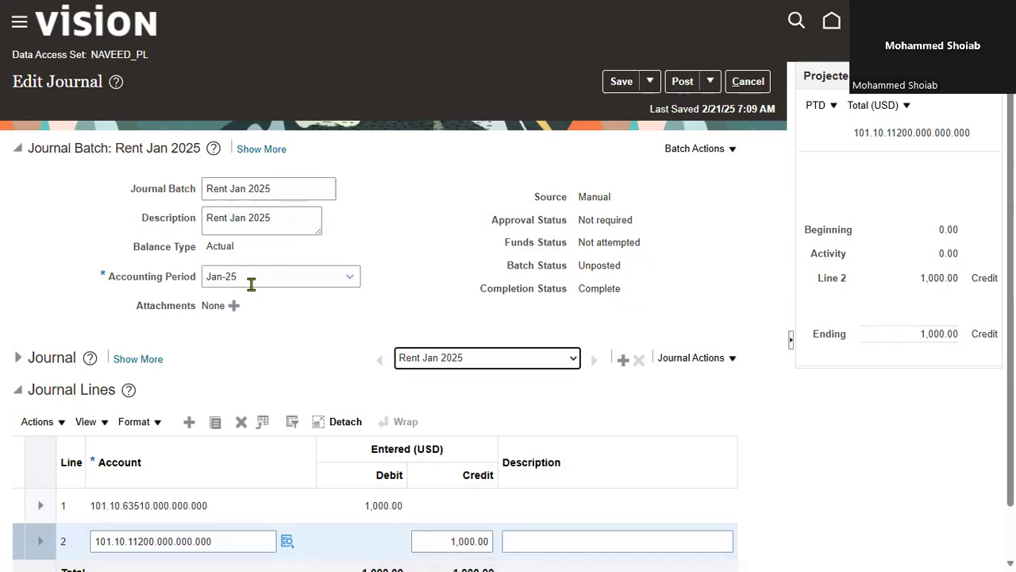
# Post the Rent Jan 2025 journal, copy the submitted process number and close the confirmation
pyautogui.click(683, 82)
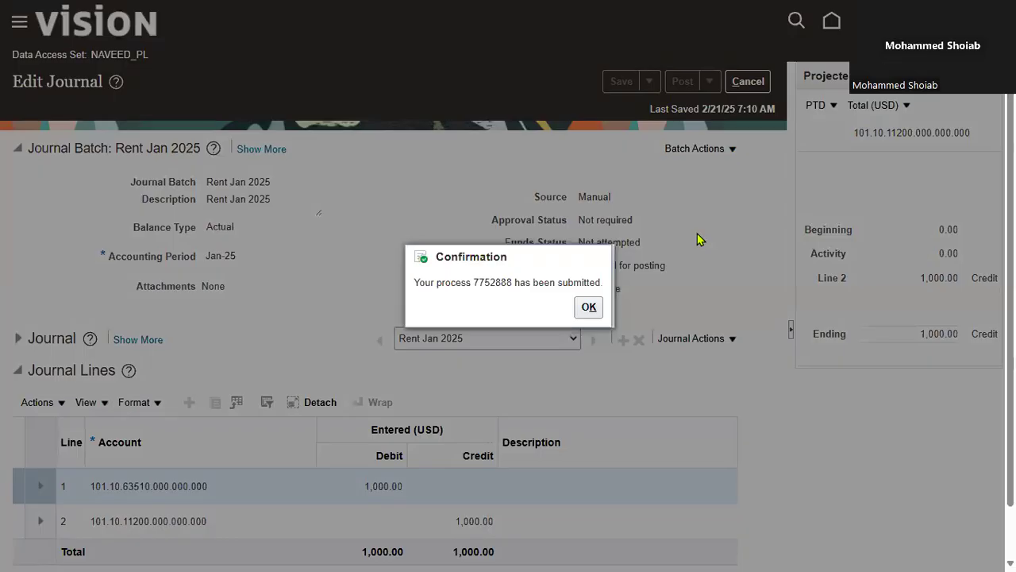
pyautogui.tripleClick(500, 283)
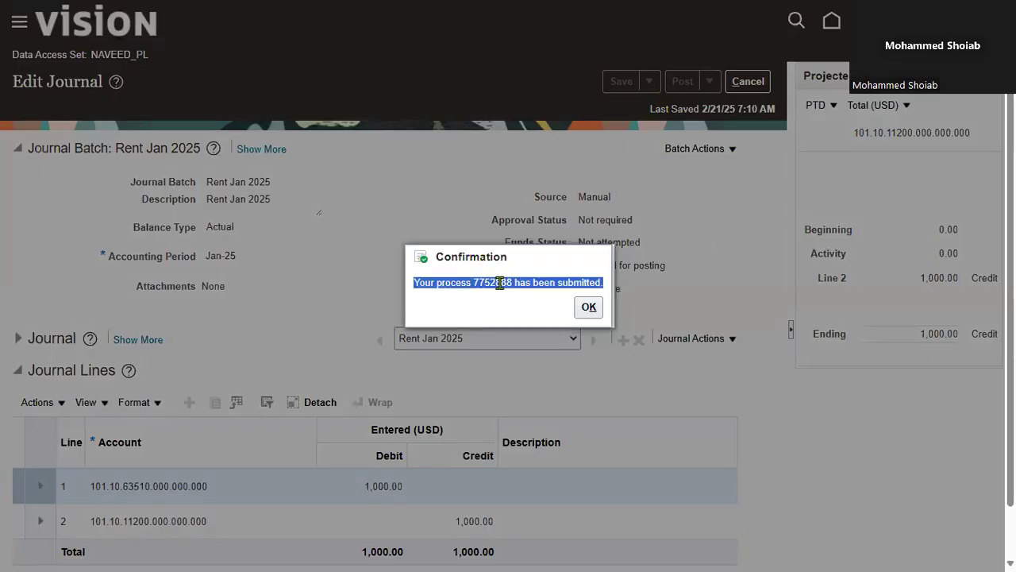
pyautogui.doubleClick(494, 282)
pyautogui.rightClick(494, 284)
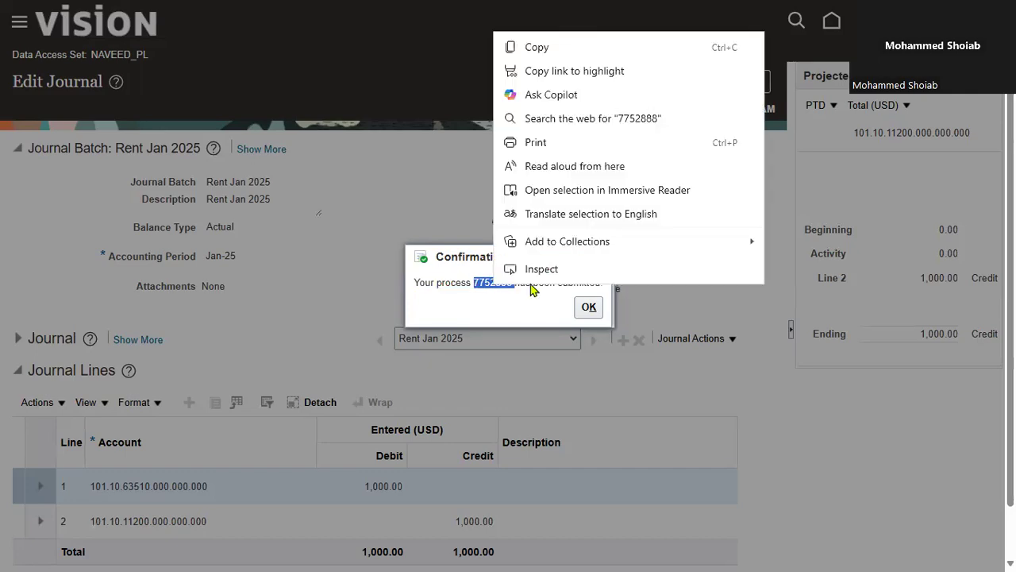
pyautogui.click(547, 49)
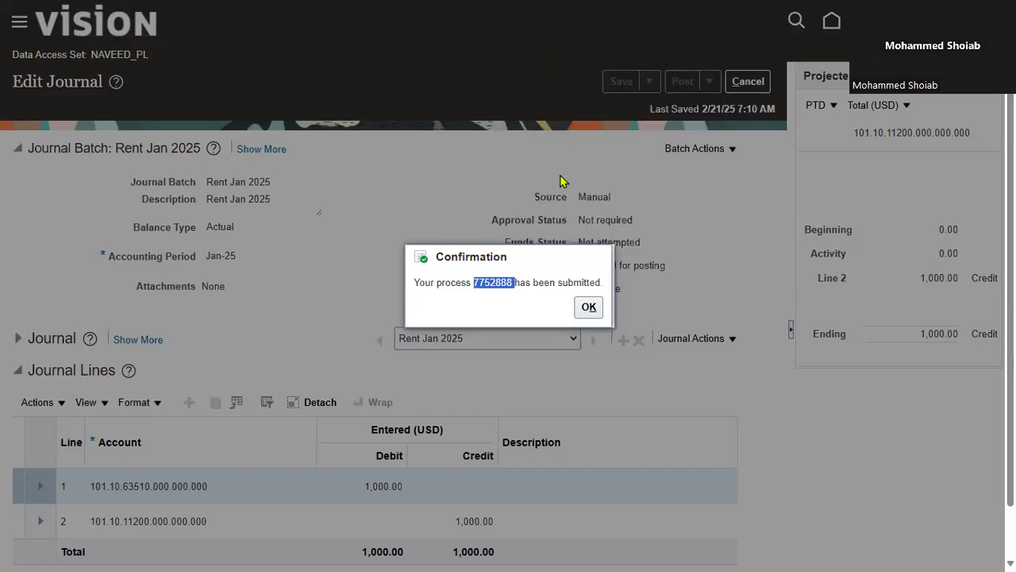
pyautogui.click(589, 308)
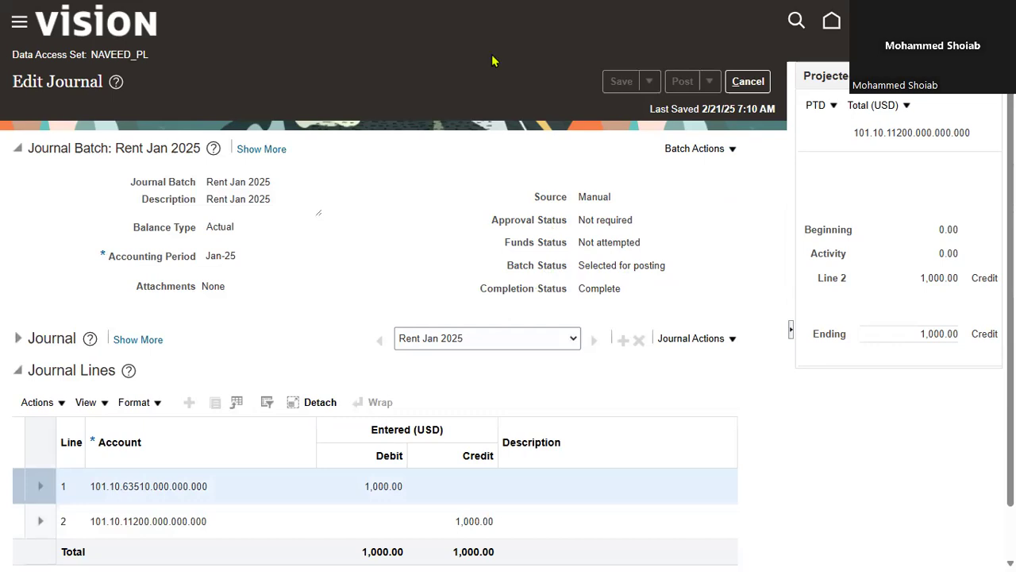
pyautogui.click(17, 26)
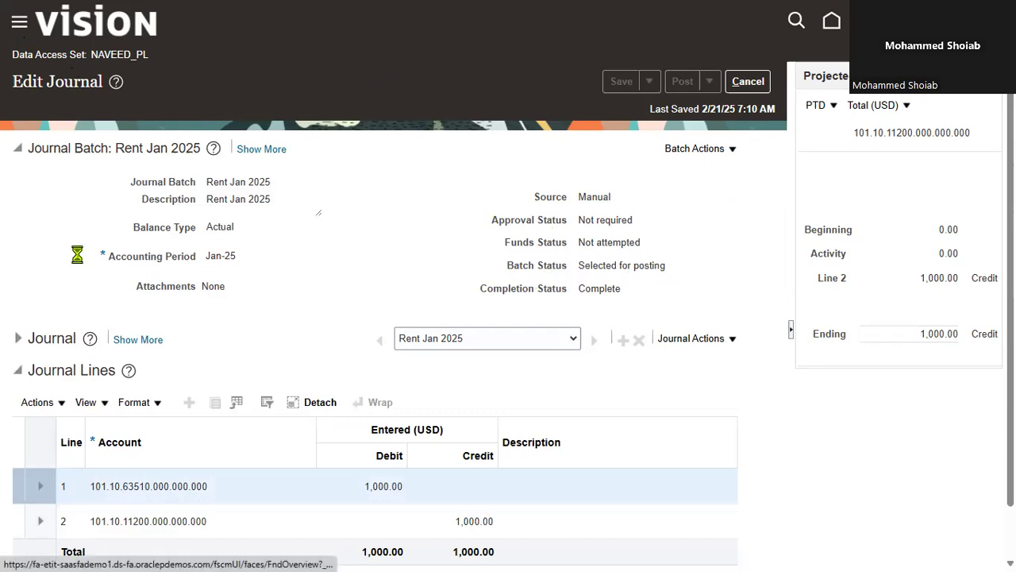
pyautogui.scroll(-1, 125, 301)
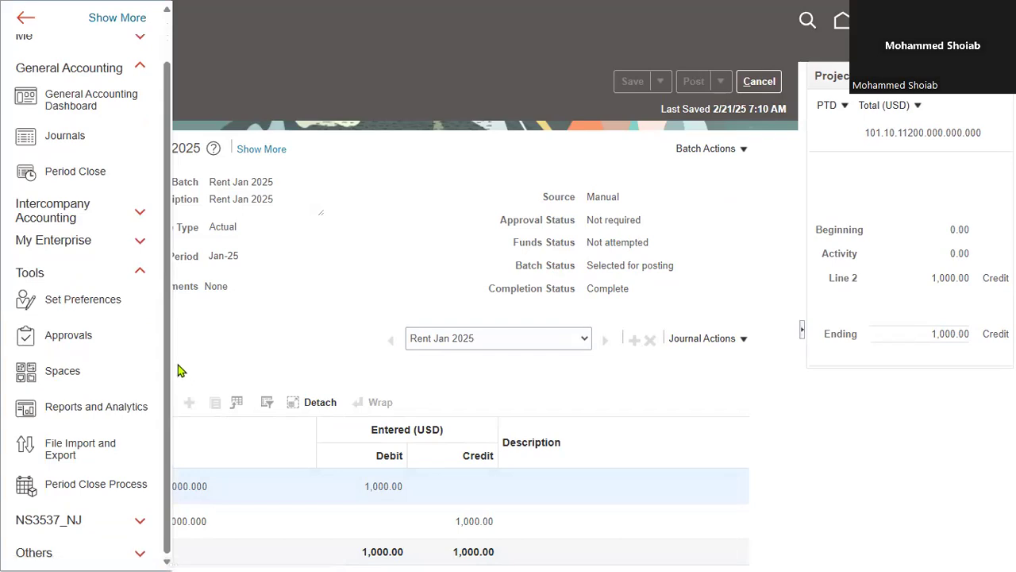
pyautogui.click(141, 274)
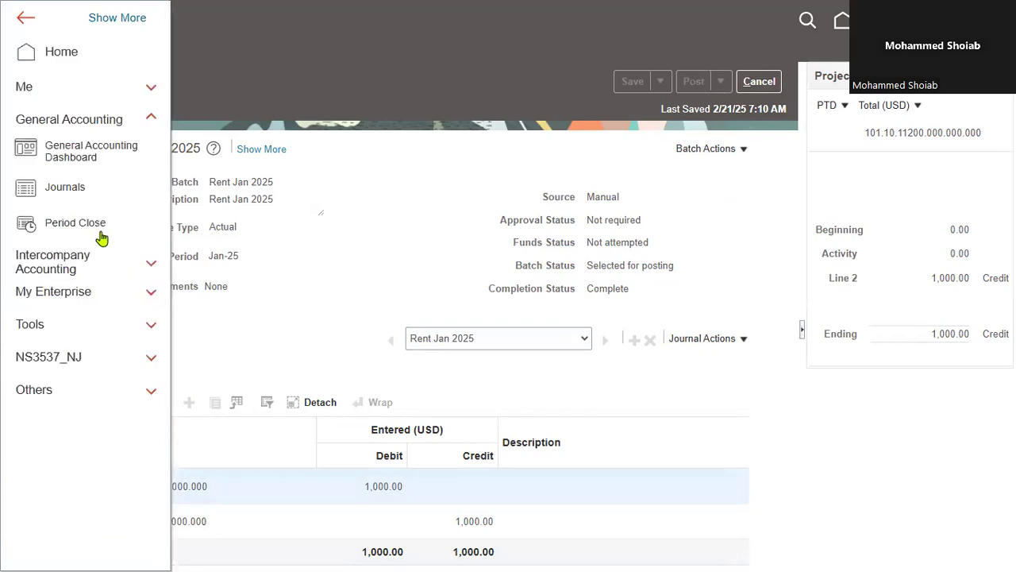
pyautogui.click(151, 117)
pyautogui.click(147, 224)
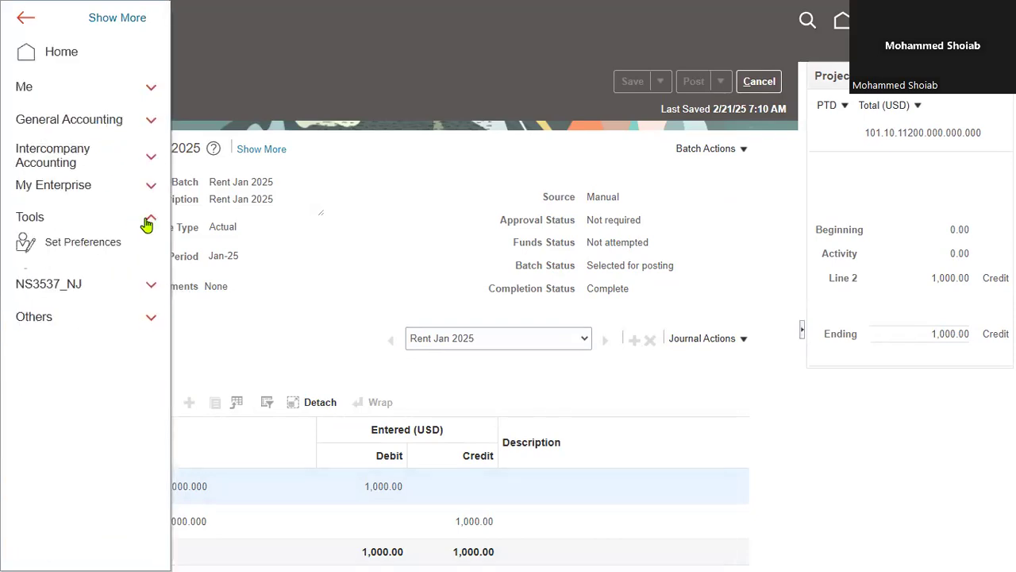
pyautogui.click(310, 65)
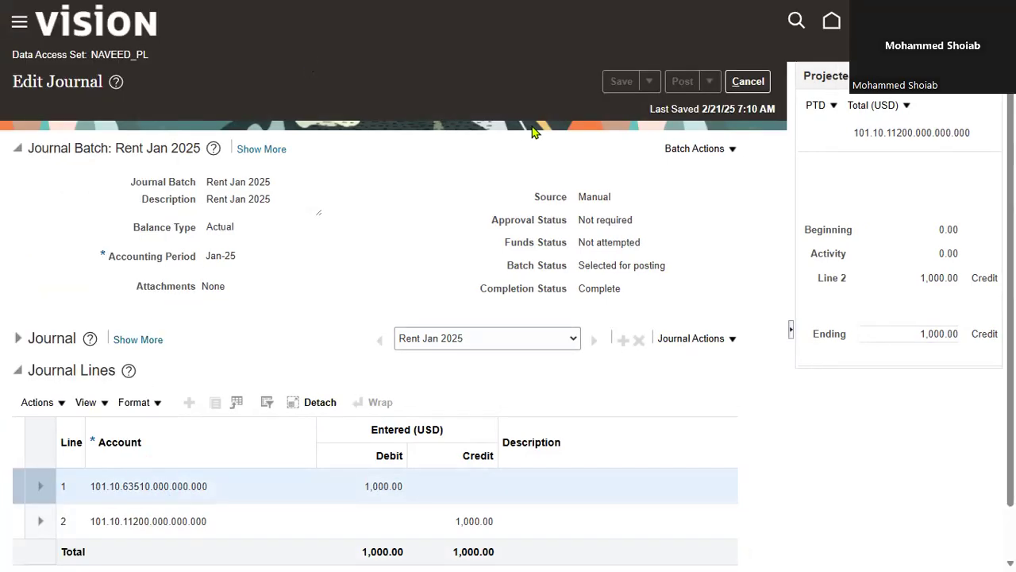